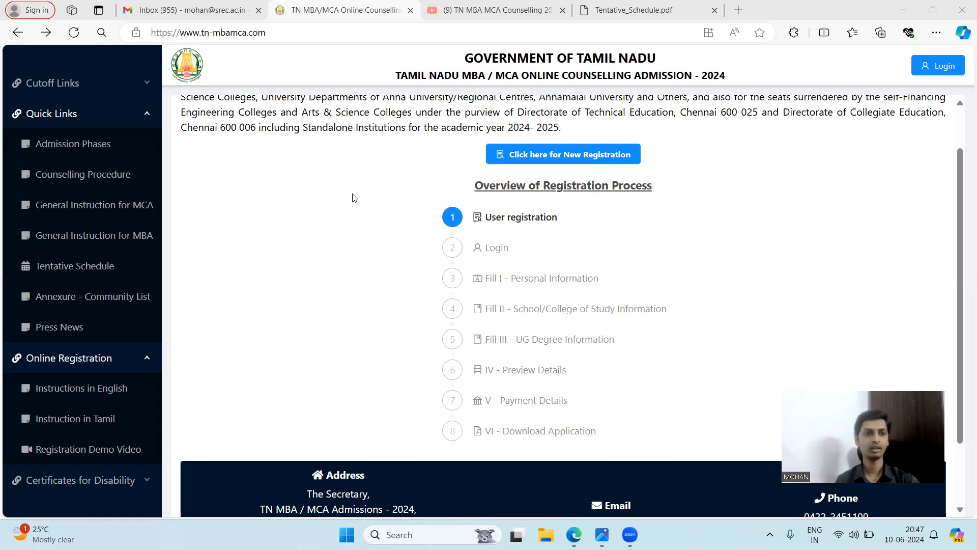
Step: Open the Tentative Schedule document and examine the proposed 2024 dates and counselling stages for MBA and MCA
click(72, 264)
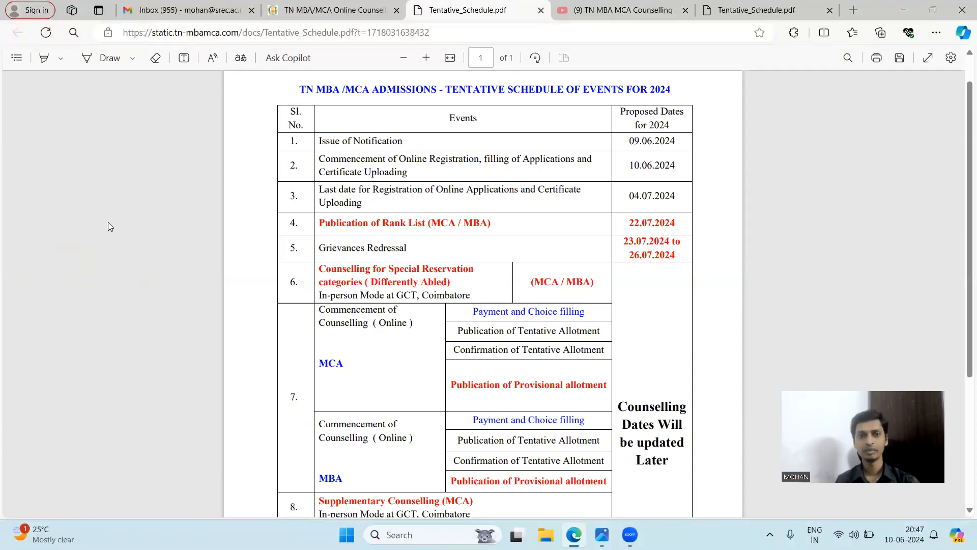
scroll(430, 169, up, 5)
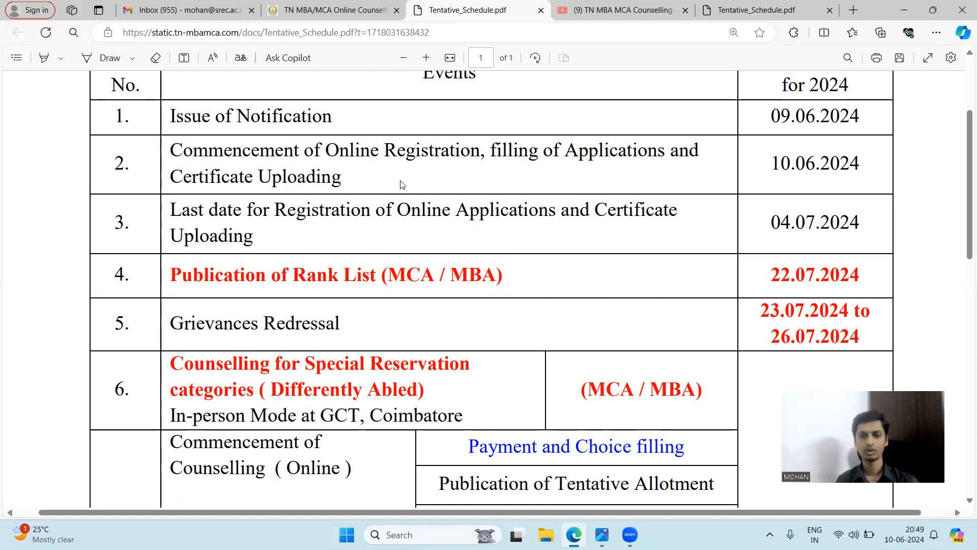
scroll(342, 357, down, 3)
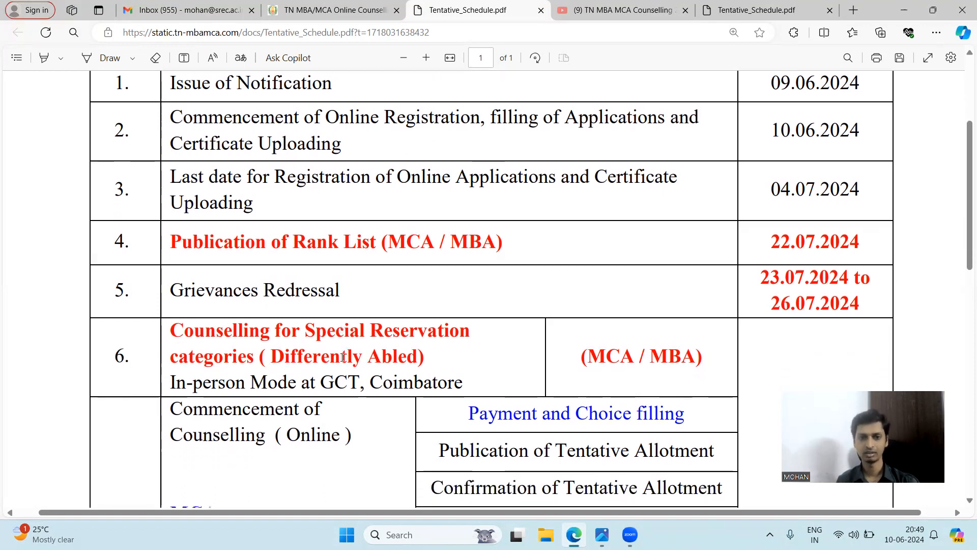
scroll(342, 356, down, 5)
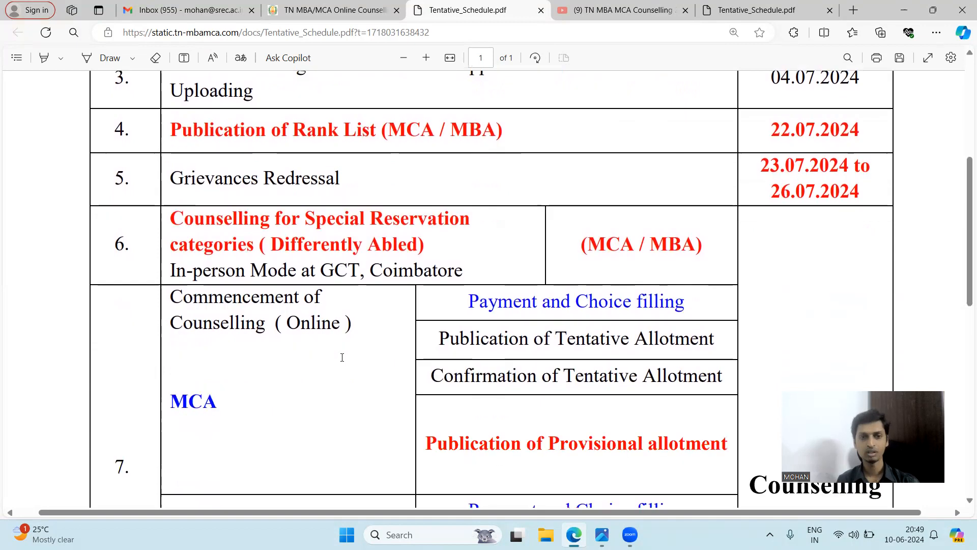
scroll(342, 357, down, 5)
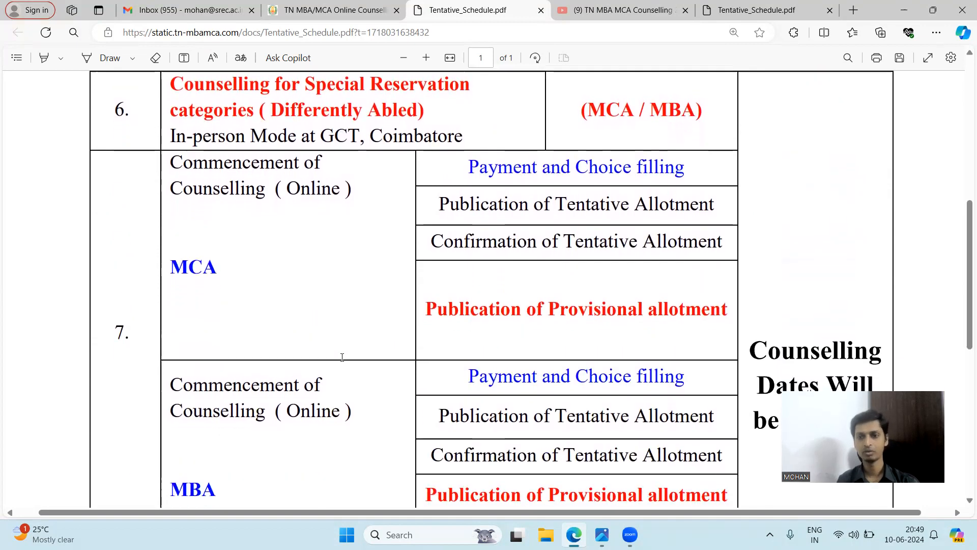
scroll(342, 356, down, 4)
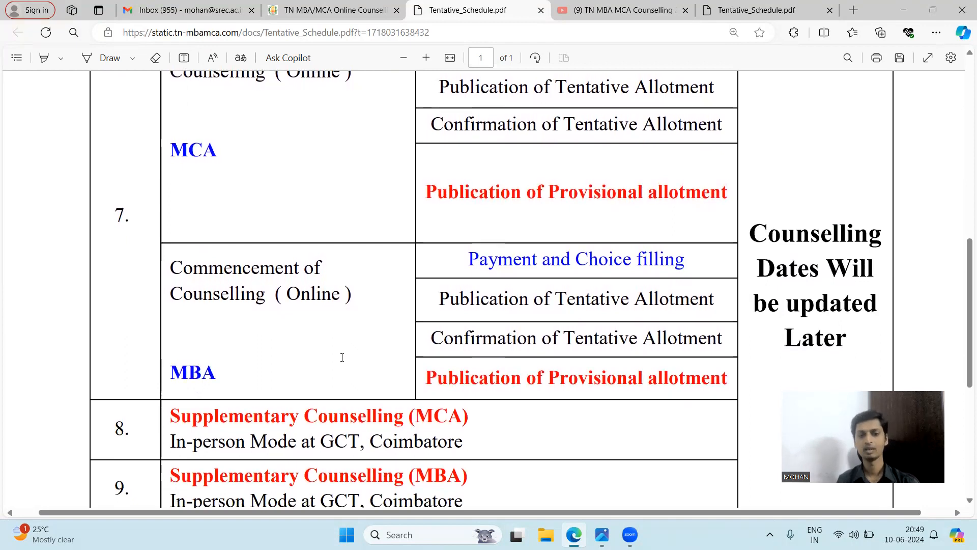
scroll(342, 356, down, 5)
scroll(342, 357, up, 18)
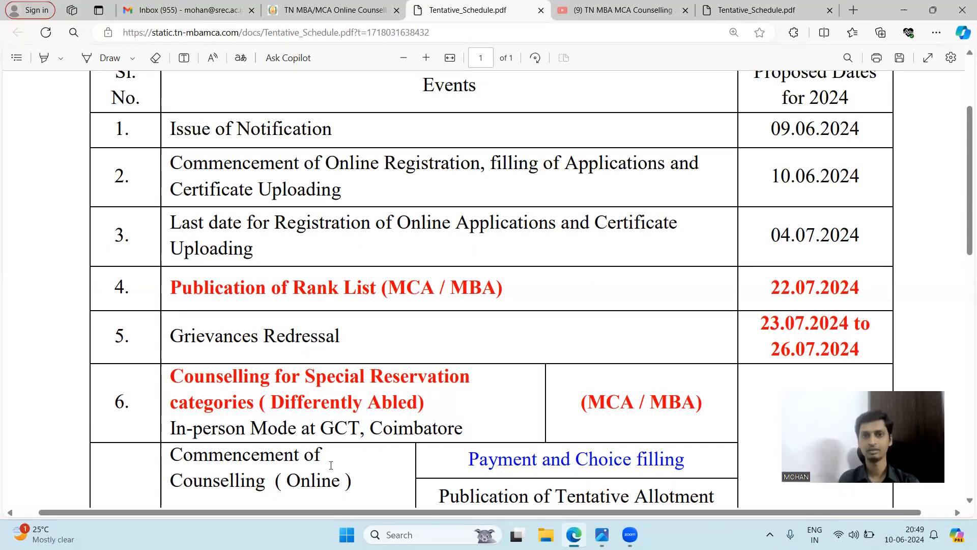
scroll(331, 481, down, 2)
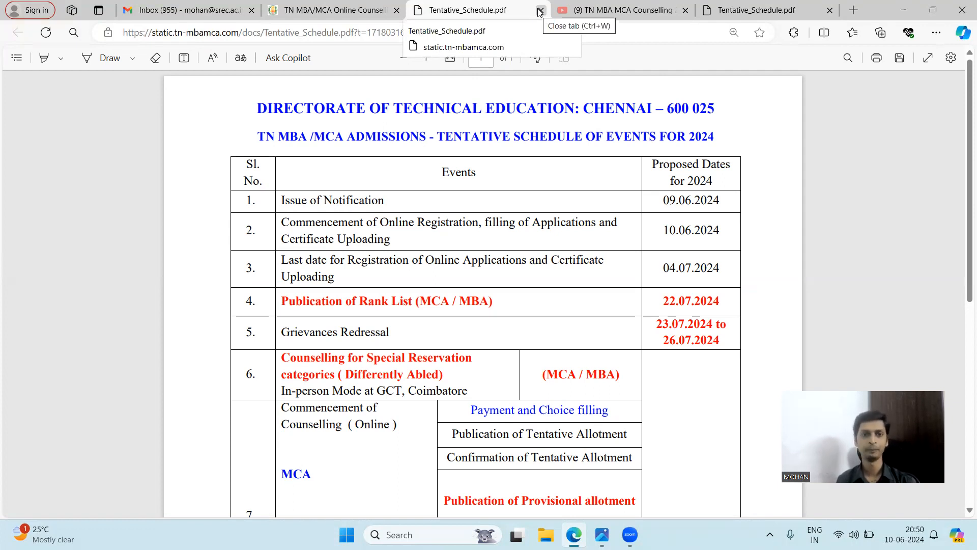
Step: Return to the TN MBA/MCA counselling home page and read through the overview of the registration process
click(326, 10)
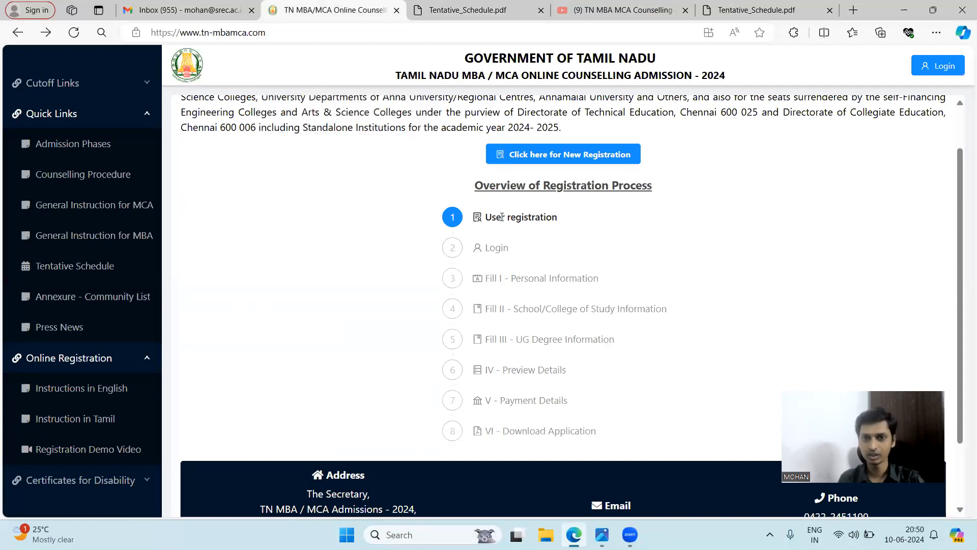
scroll(502, 217, up, 5)
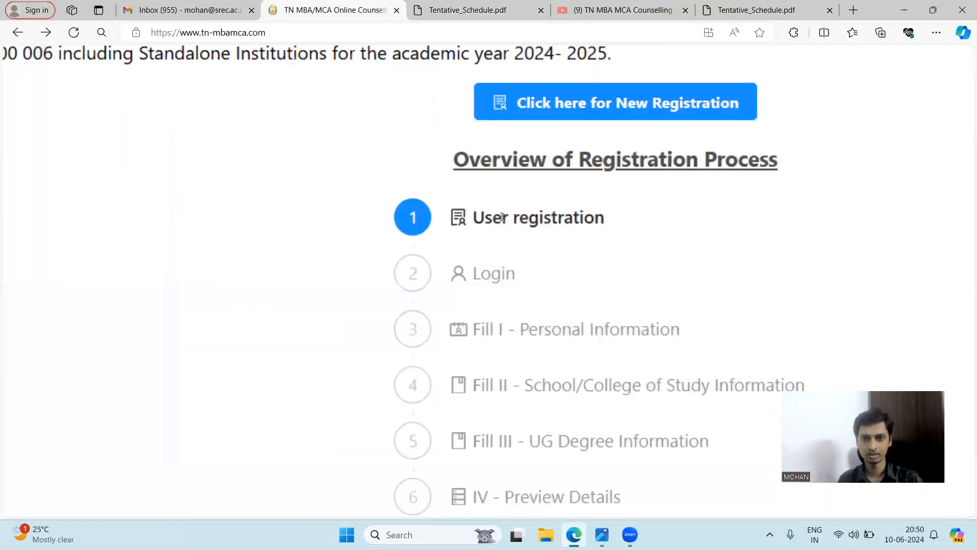
scroll(502, 217, down, 1)
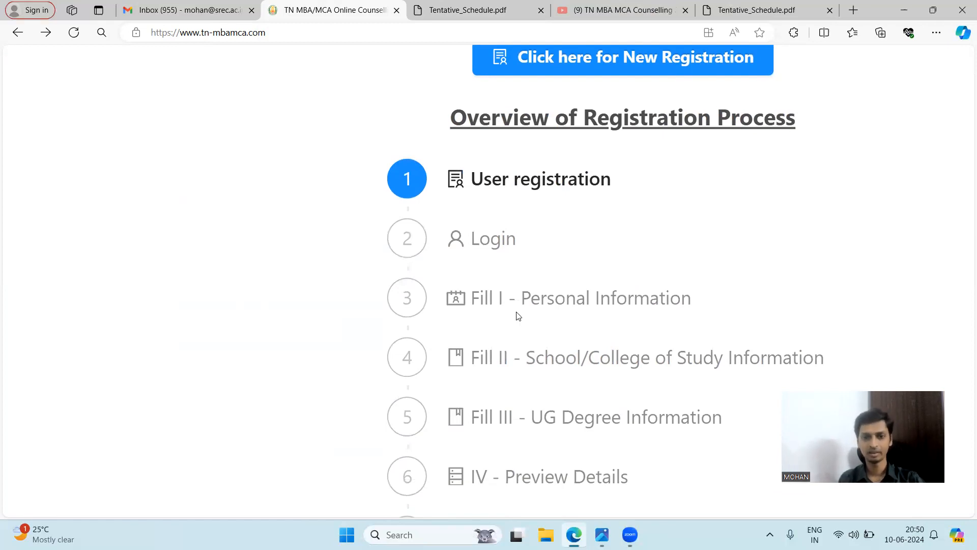
scroll(529, 380, down, 2)
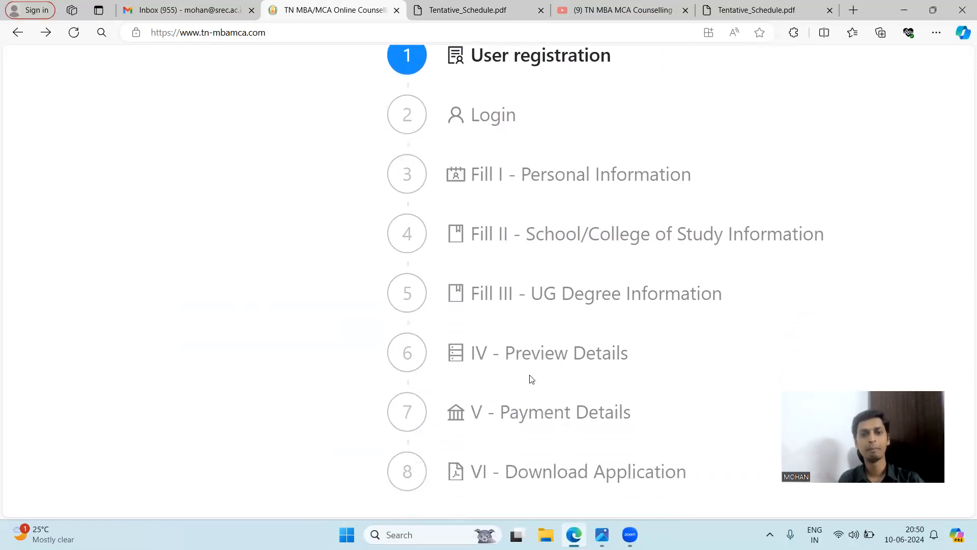
scroll(531, 379, down, 1)
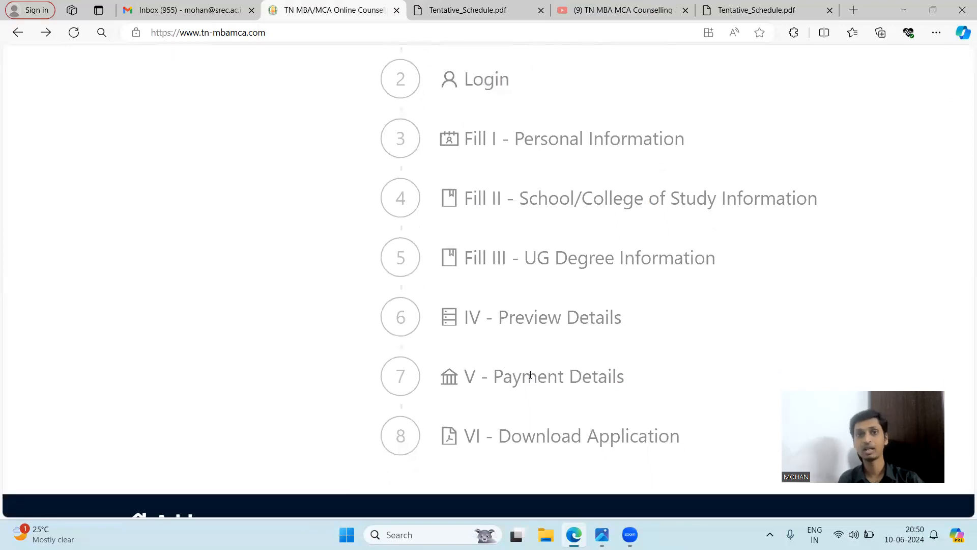
scroll(530, 376, down, 1)
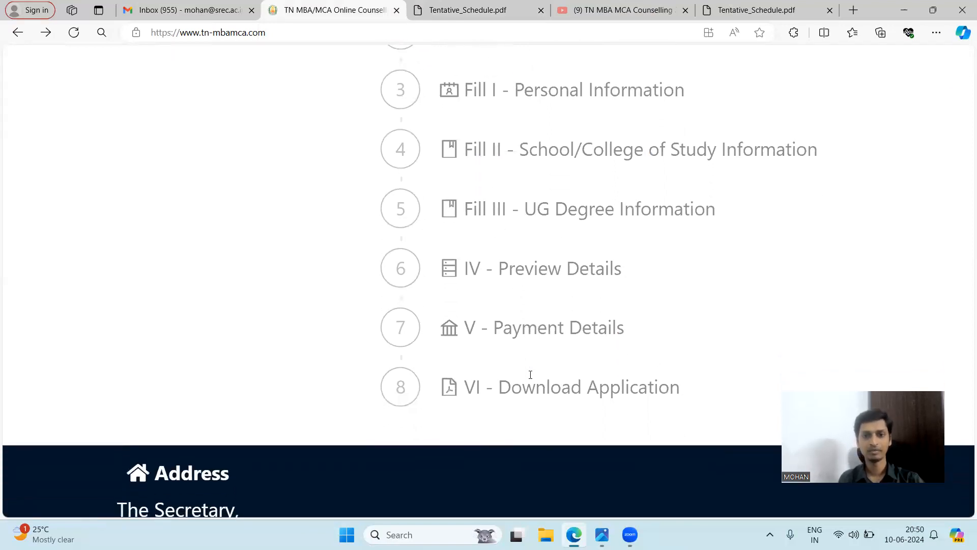
scroll(530, 374, down, 1)
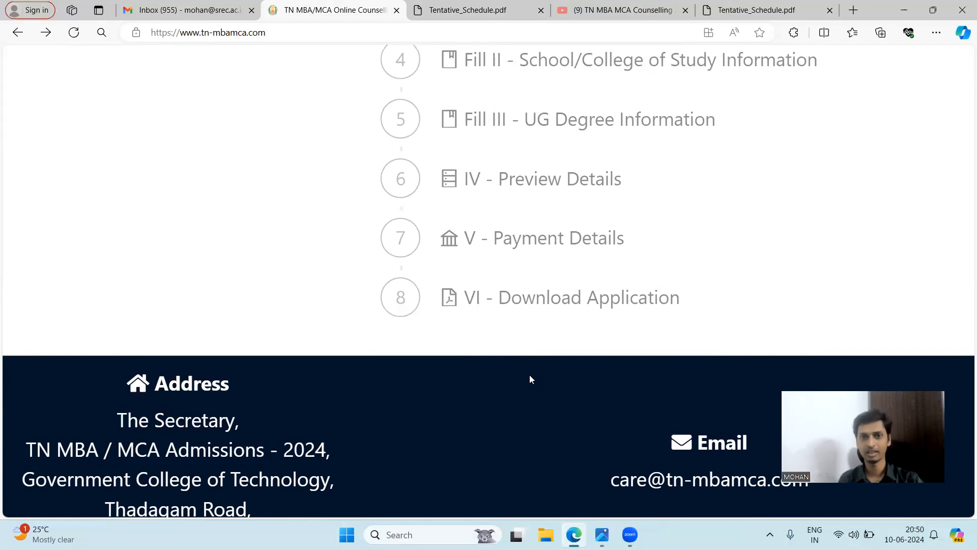
key(ctrl+minus)
key(ctrl+minus)
key(ctrl+minus)
key(ctrl+minus)
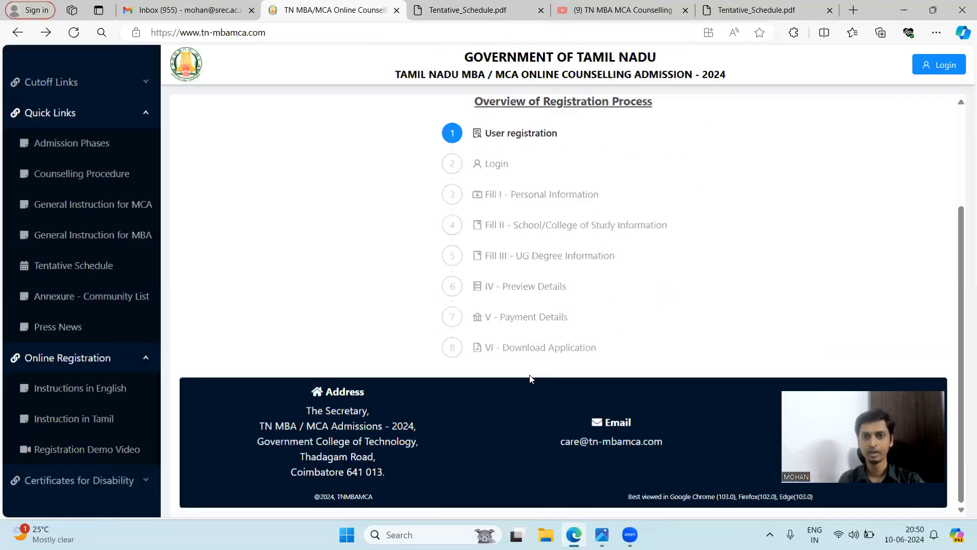
Step: Open the new registration form and fill the name, mobile and email fields from a saved personal info entry
scroll(529, 379, up, 3)
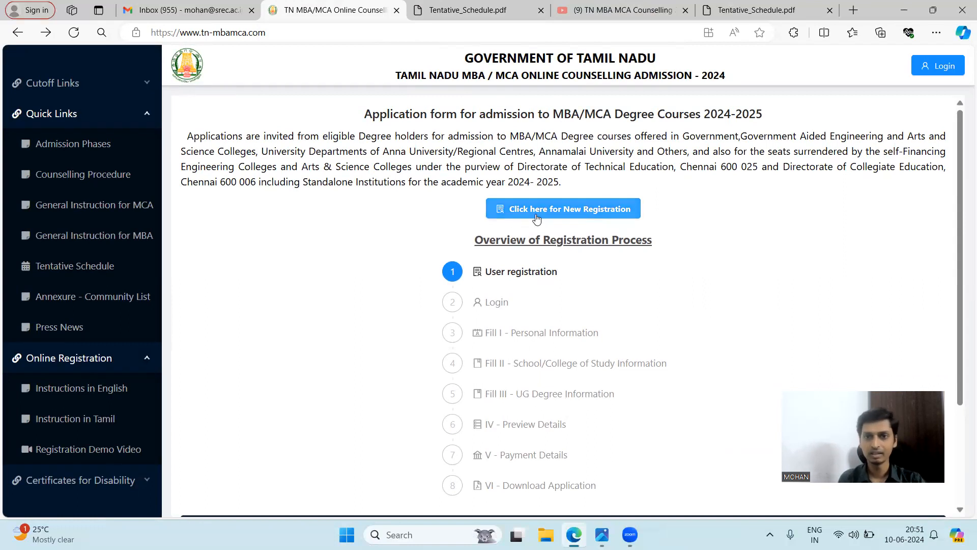
click(561, 212)
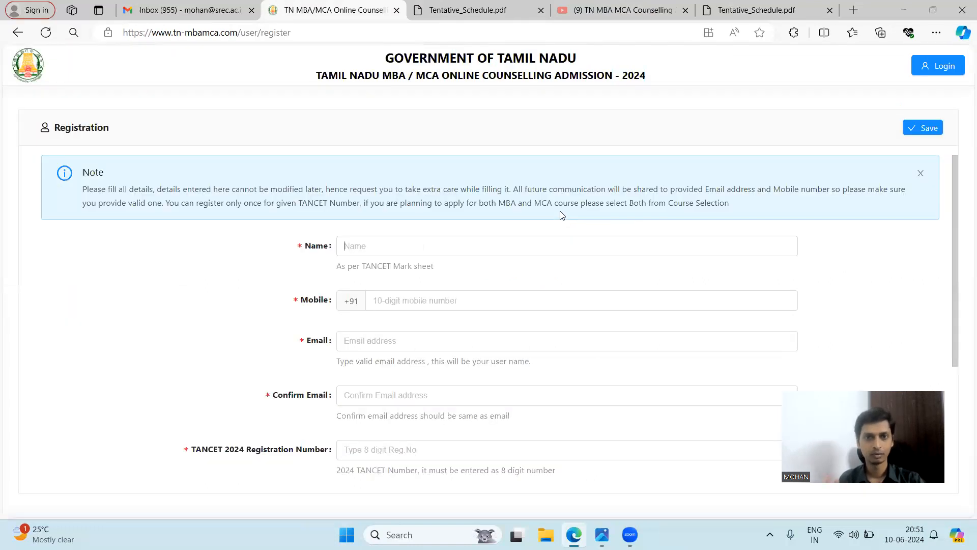
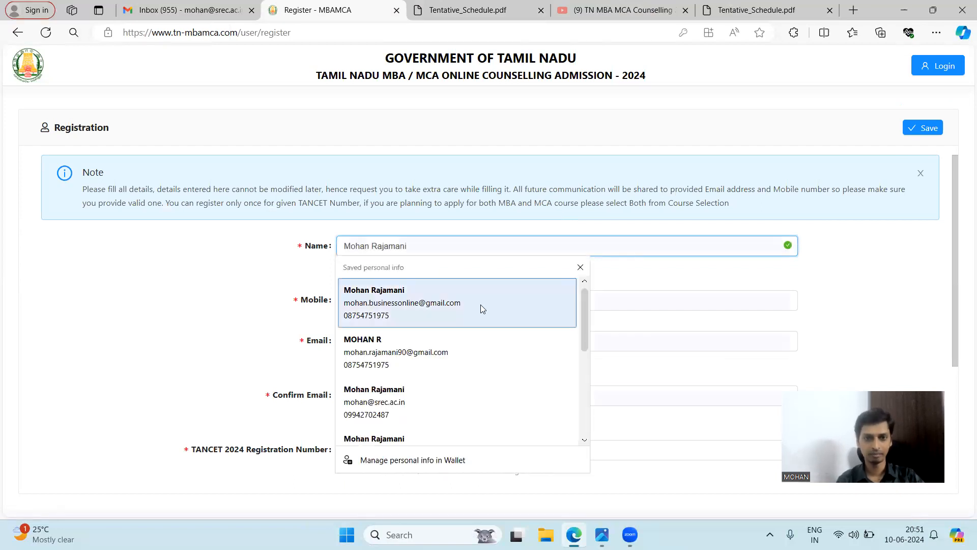
click(480, 305)
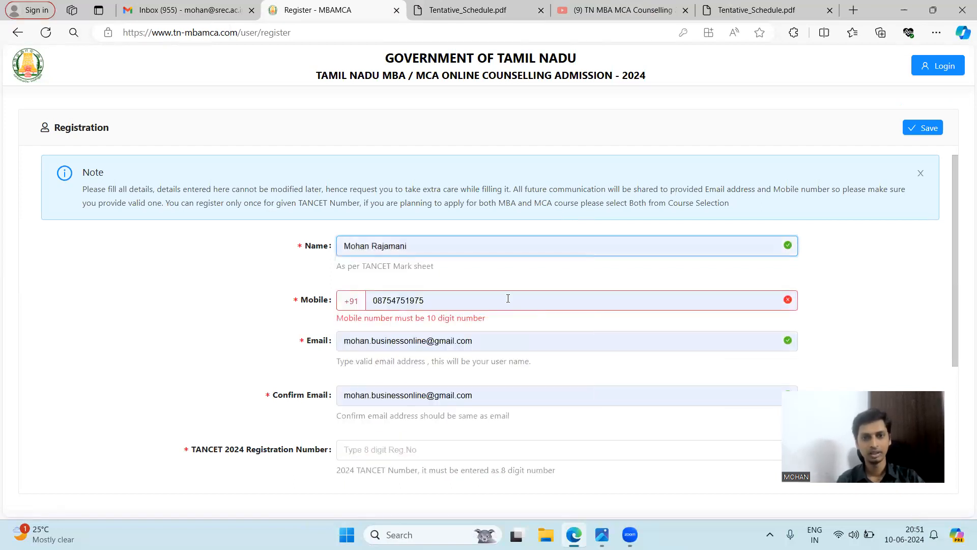
Step: Remove the leading zero from the mobile number and check the email and confirm email fields
click(444, 301)
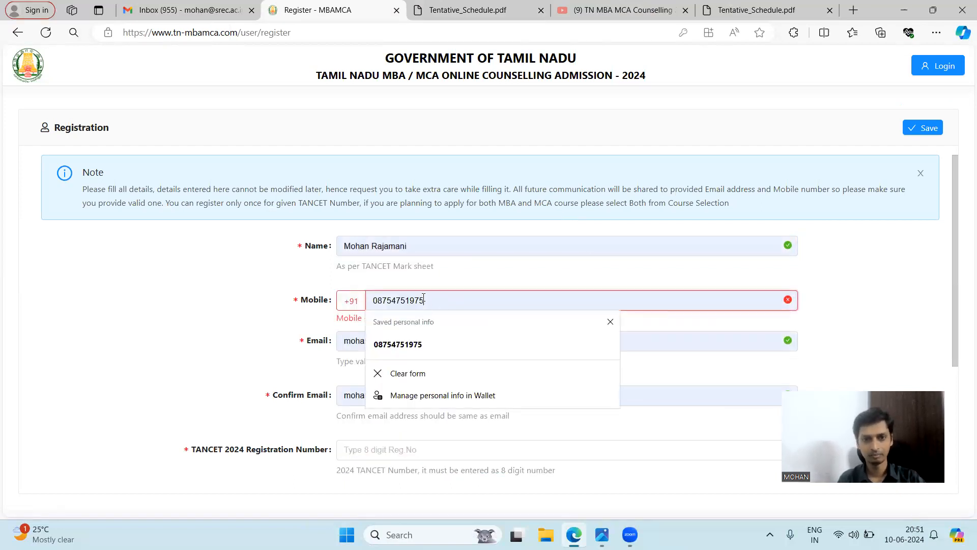
click(379, 300)
key(BackSpace)
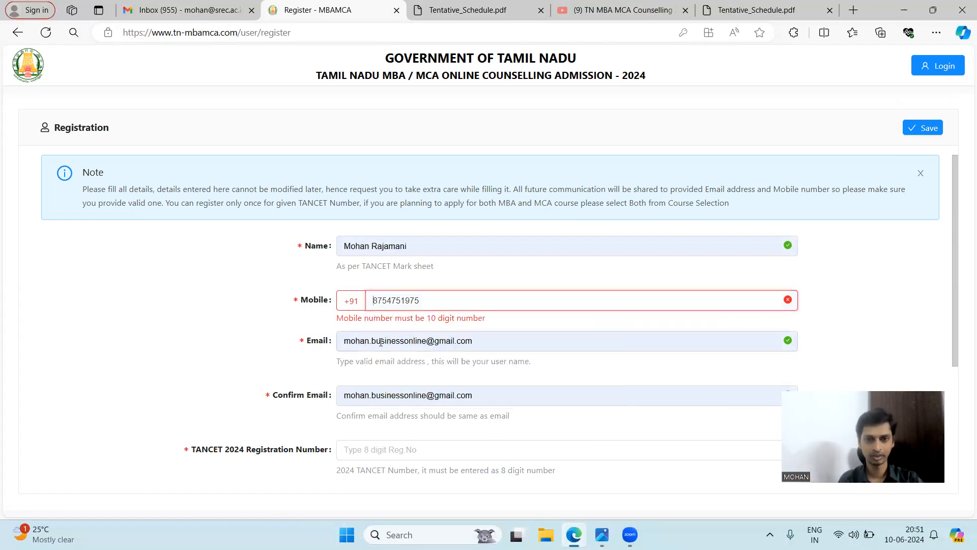
click(662, 341)
click(665, 394)
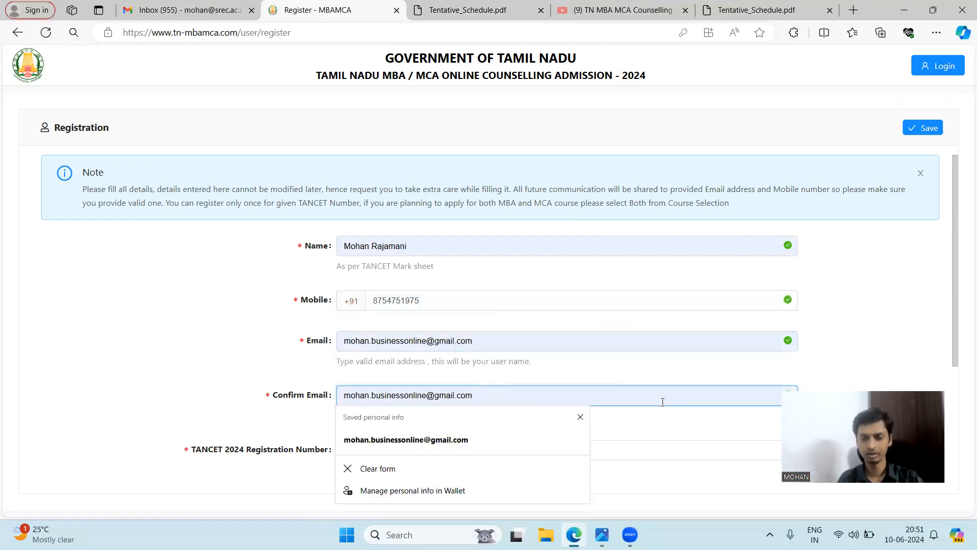
click(571, 374)
Step: Look up the register number in the TANCET score card image and enter it as the TANCET 2024 registration number
scroll(570, 373, down, 2)
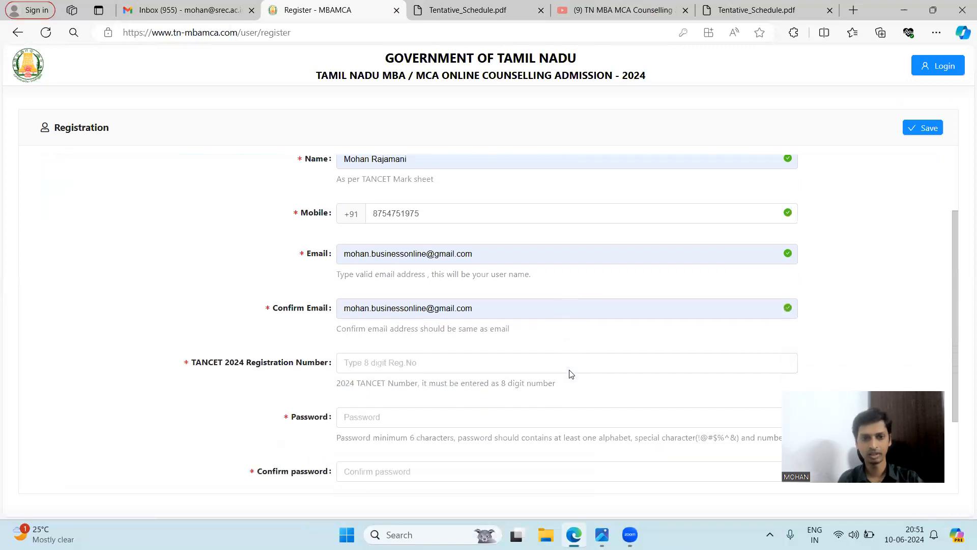
click(457, 322)
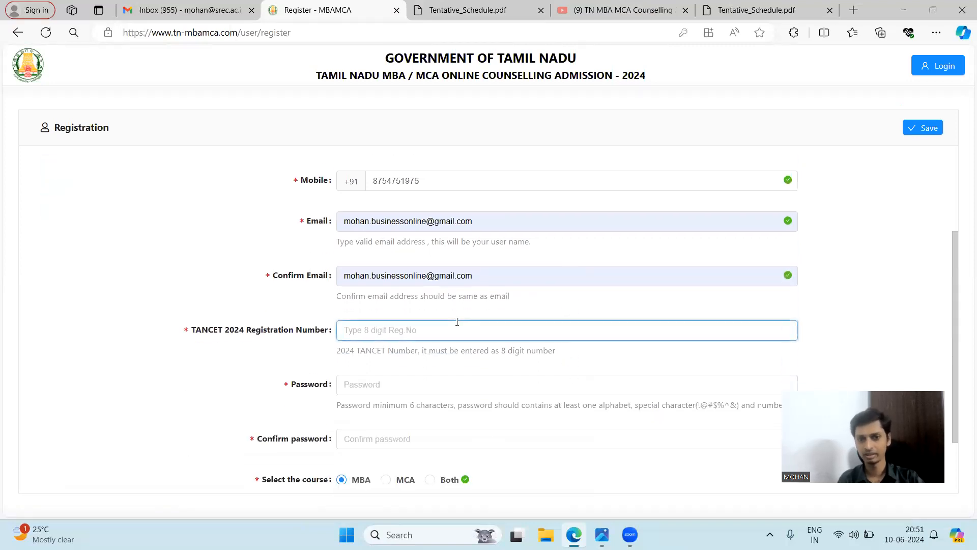
click(602, 534)
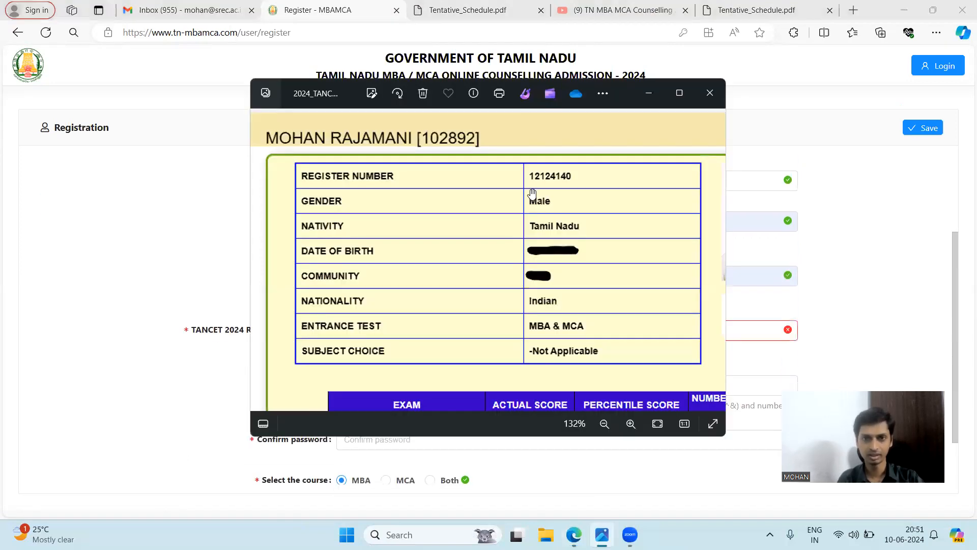
scroll(536, 190, up, 1)
scroll(536, 190, up, 1)
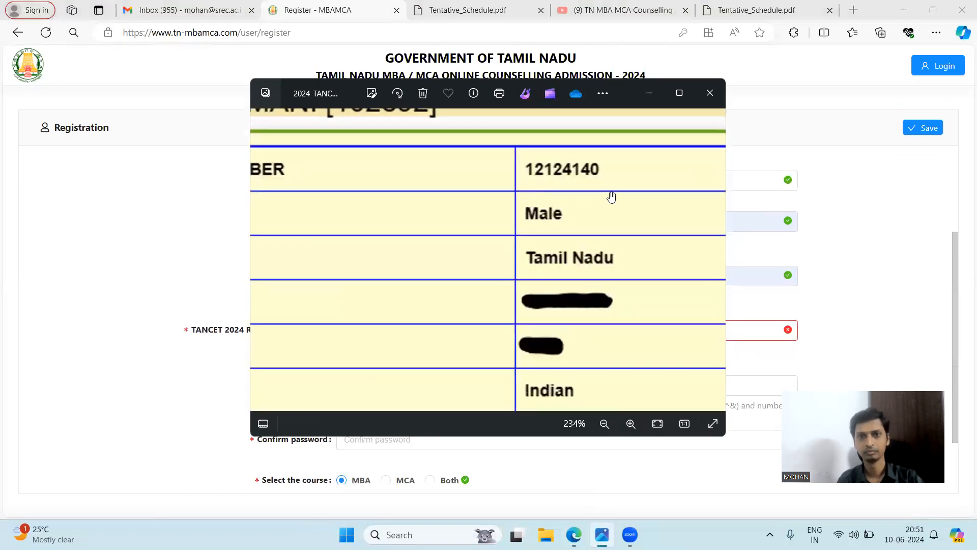
click(869, 268)
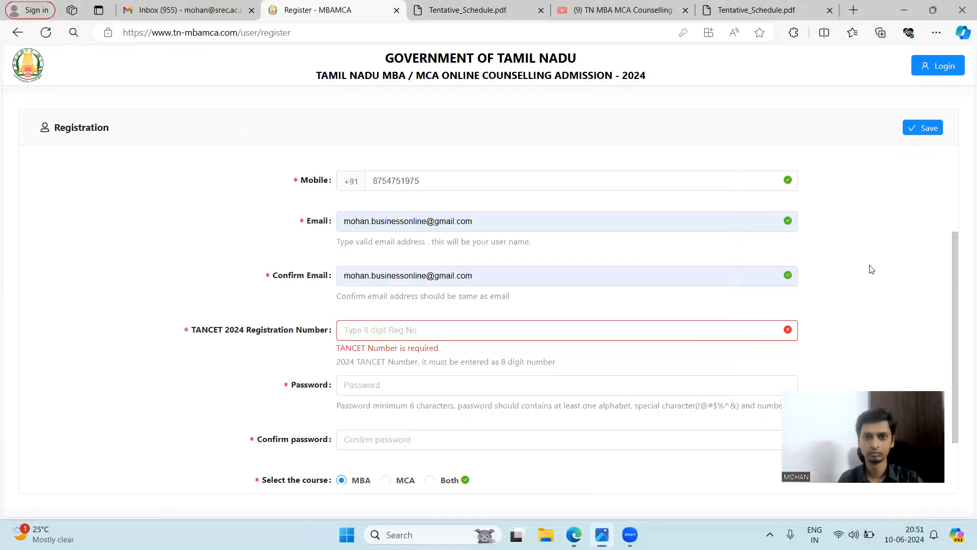
click(466, 323)
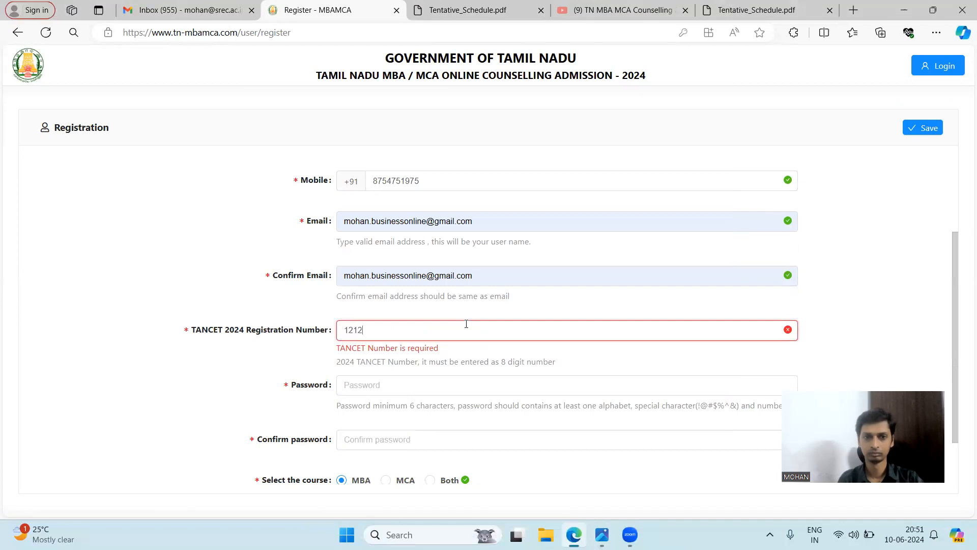
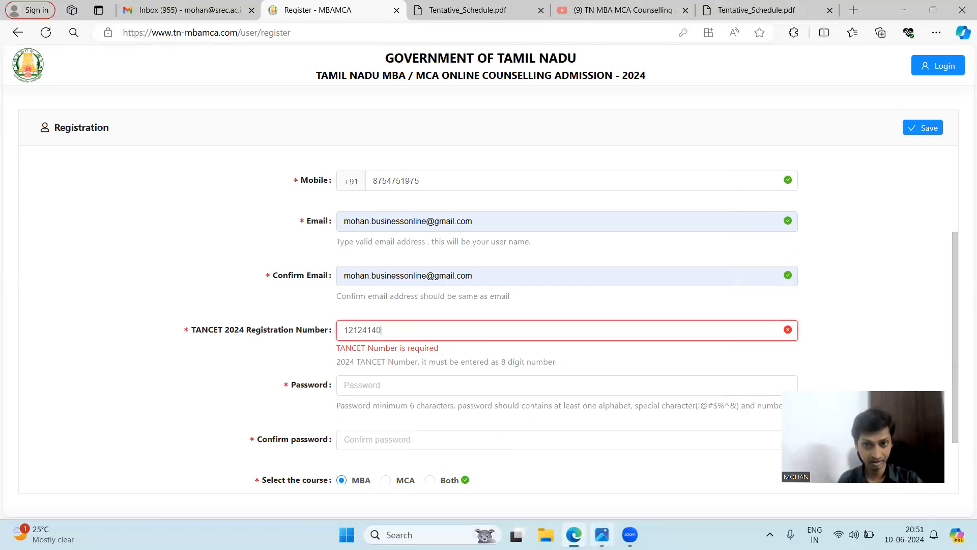
Step: Compare the entered TANCET registration number with the score card image, then minimize the image
key(alt+Tab)
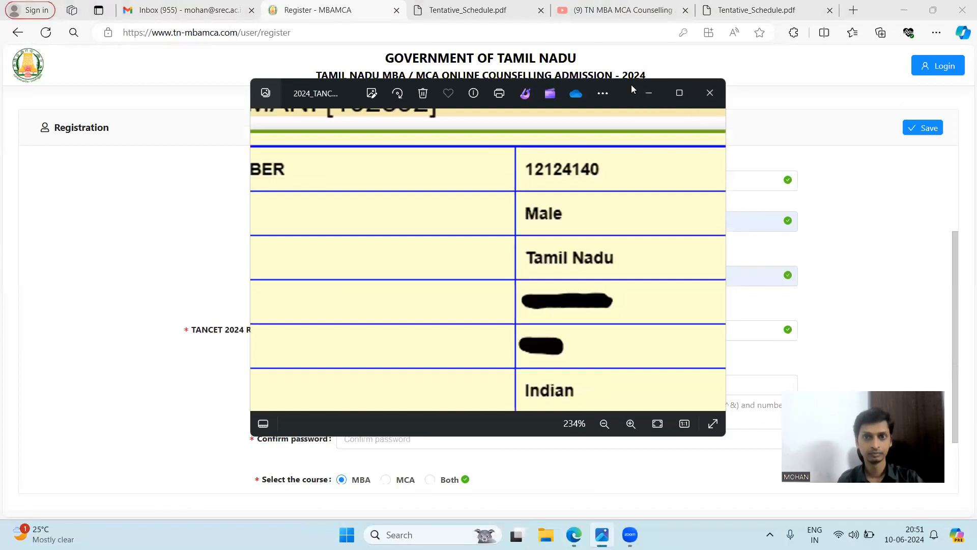
drag(633, 86, 770, 100)
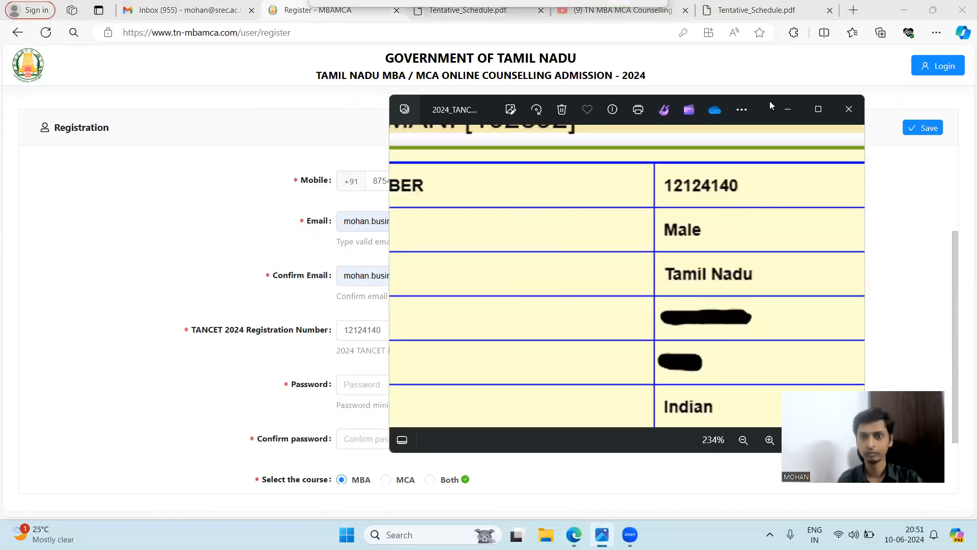
click(788, 107)
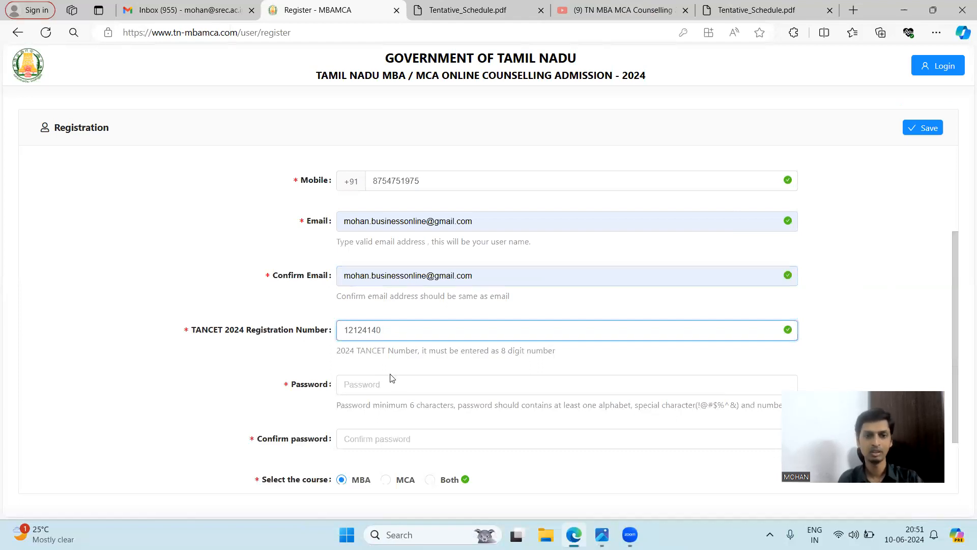
Step: Examine the password rules on length, alphabet, special character and number by highlighting parts of the text
drag(432, 406, 648, 405)
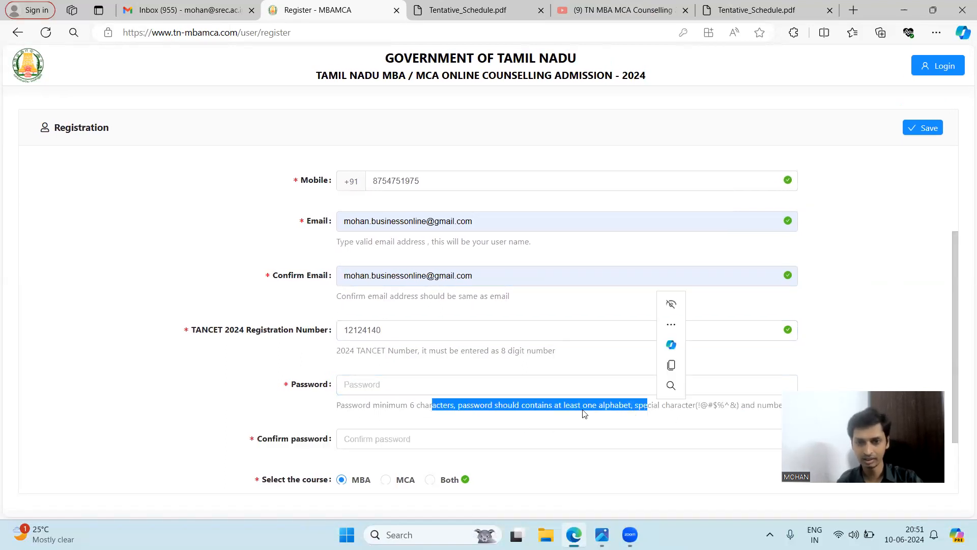
click(647, 407)
drag(679, 409, 623, 407)
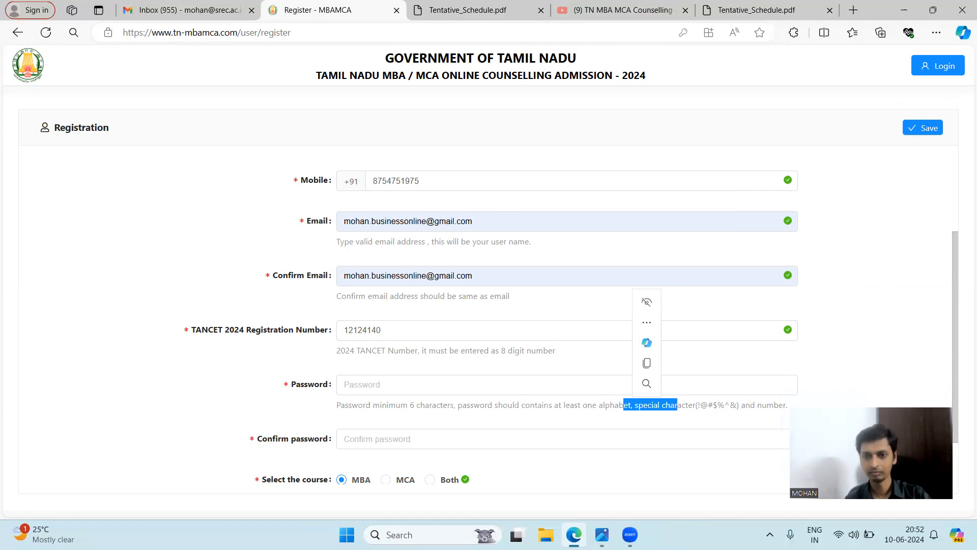
Step: Enter the account password in the password field and repeat it in the confirm password field
click(611, 384)
text(••)
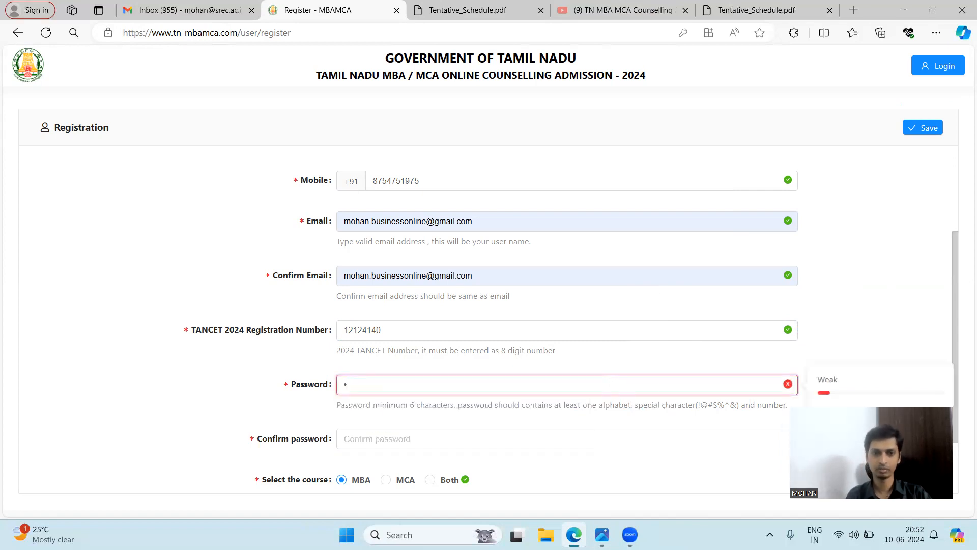
text(•••••••••)
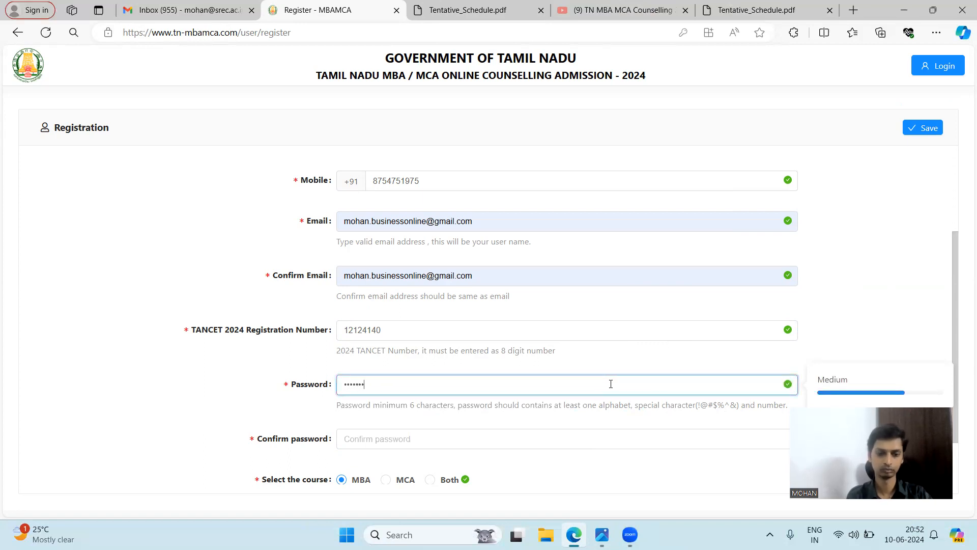
text(•••)
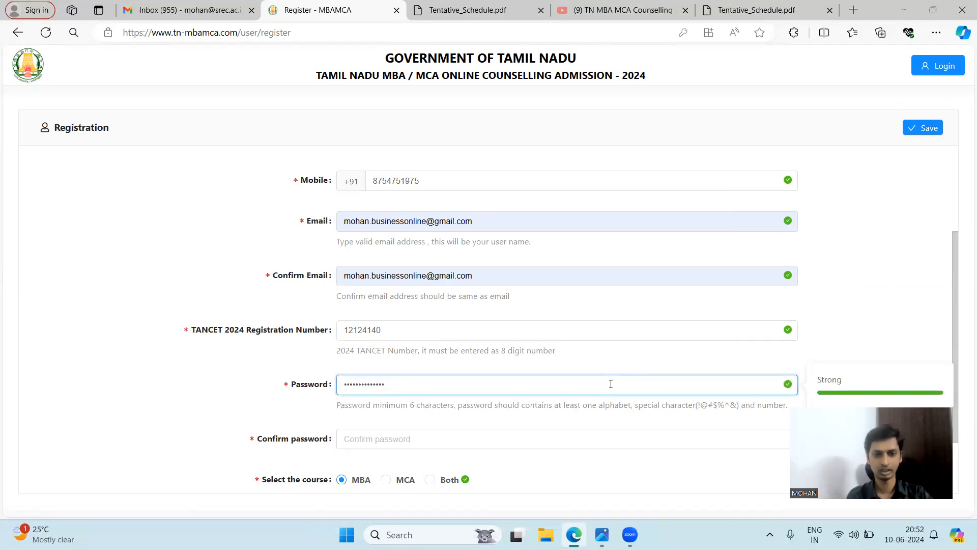
click(602, 442)
text(••••••••••••••)
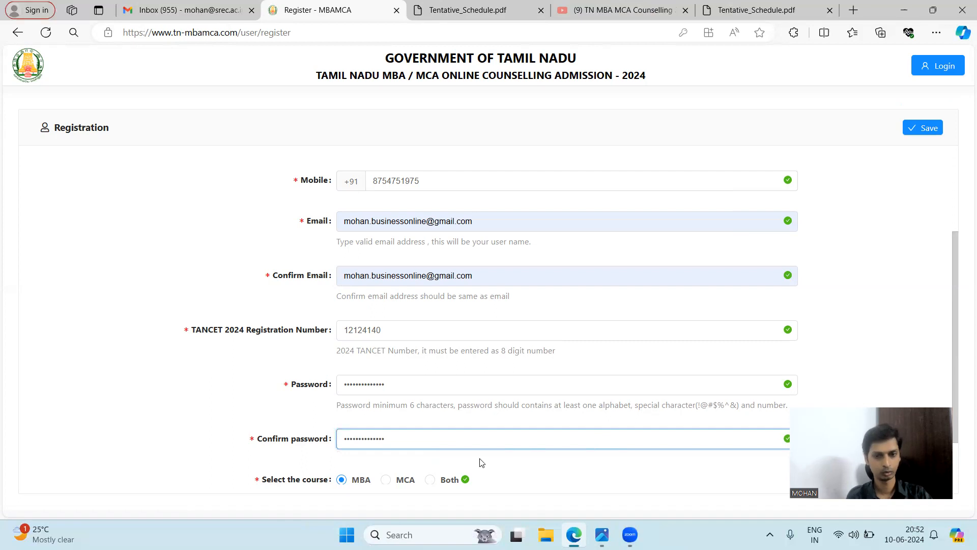
Step: Select MCA as the course, request saving the registration, and cancel at the save confirmation
scroll(438, 467, down, 1)
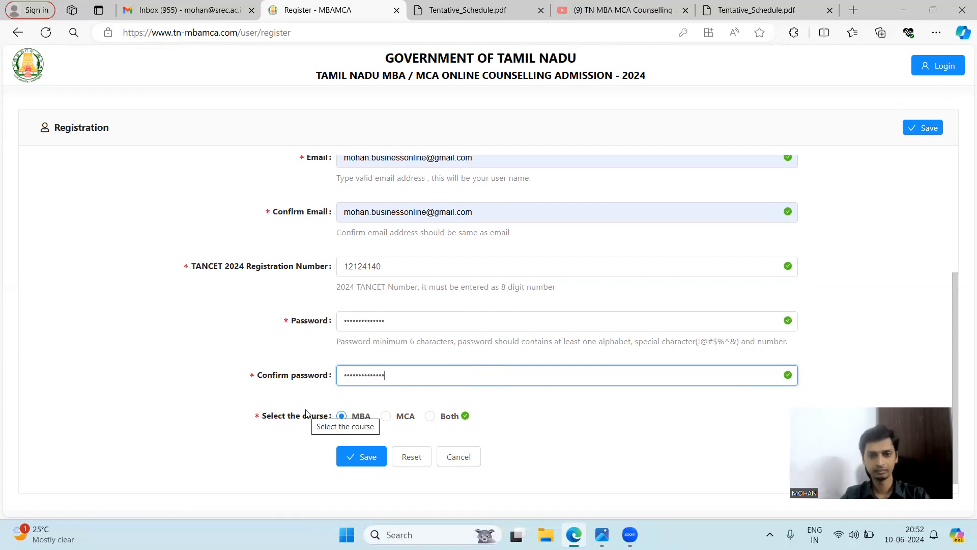
click(425, 416)
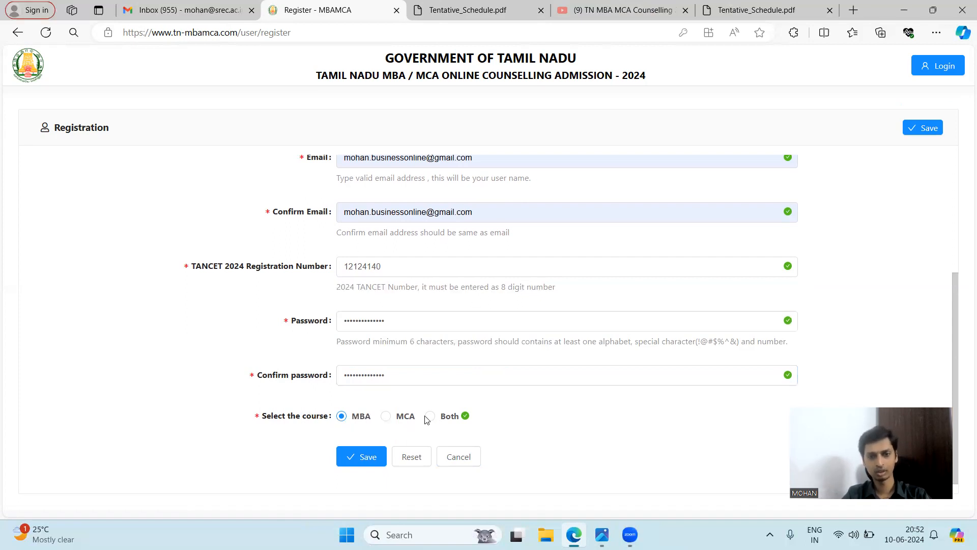
click(432, 418)
click(385, 418)
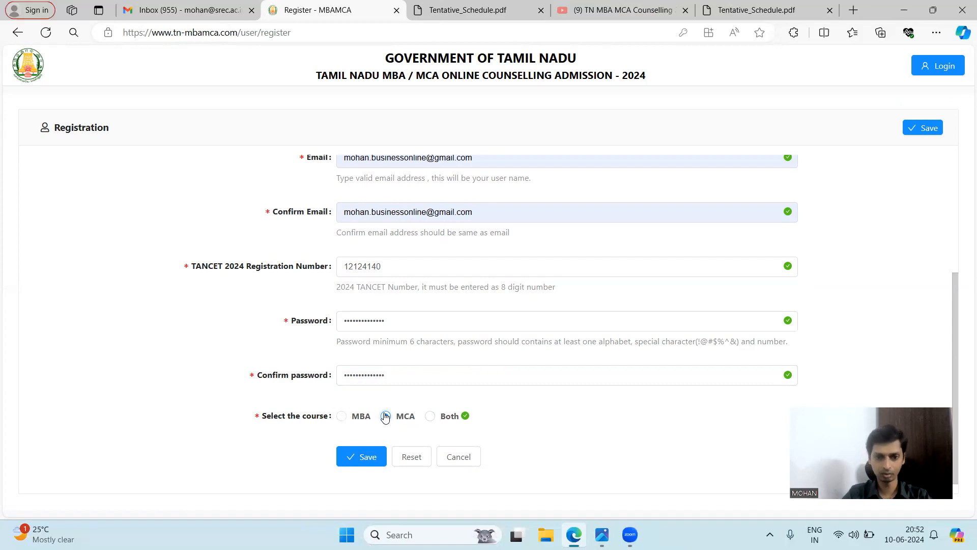
click(360, 455)
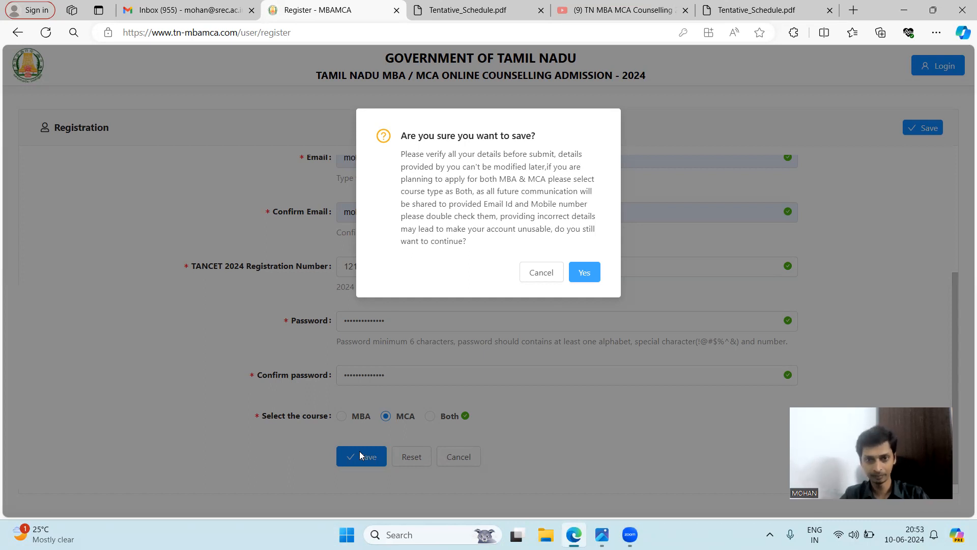
click(539, 277)
Step: Recheck the entered name, contact details and TANCET registration number against the hints below the fields
scroll(483, 280, up, 3)
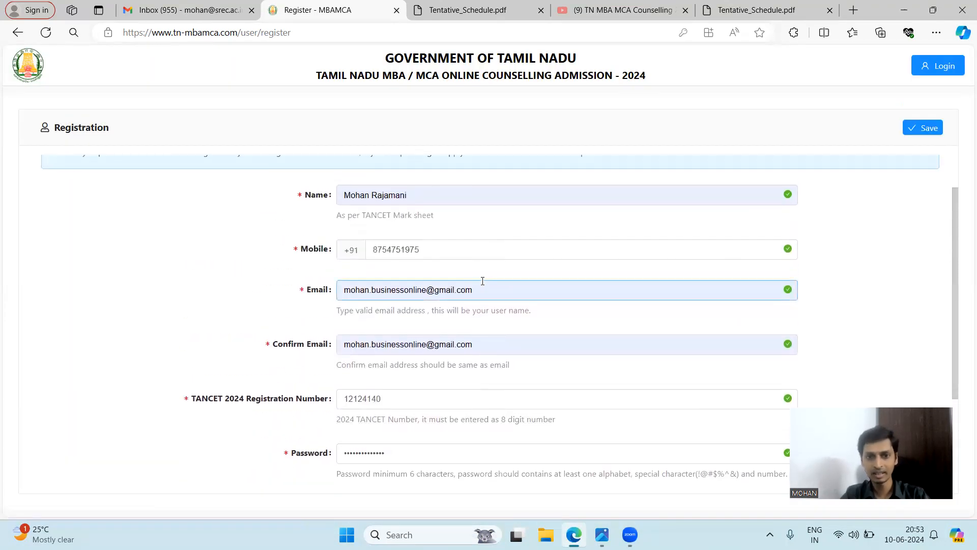
scroll(482, 281, down, 1)
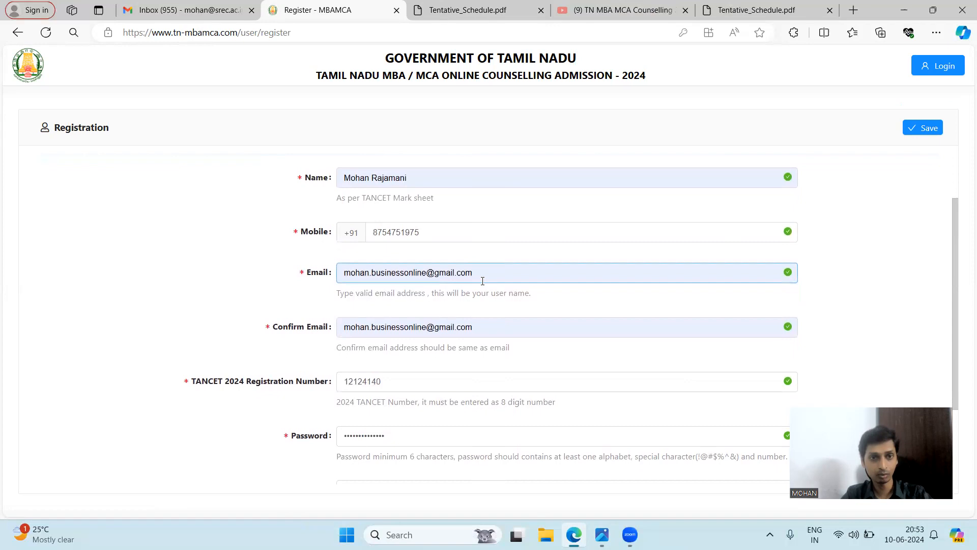
scroll(483, 273, down, 1)
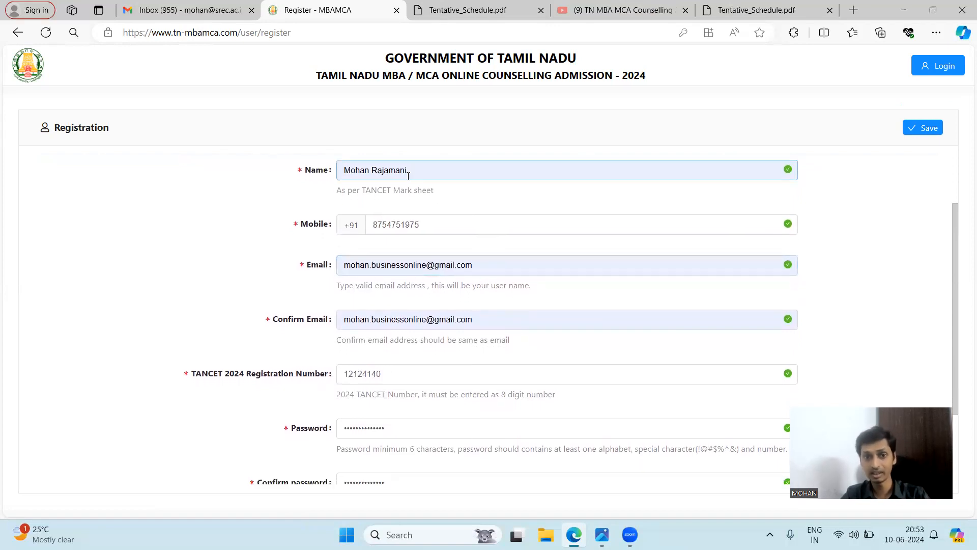
drag(418, 190, 340, 196)
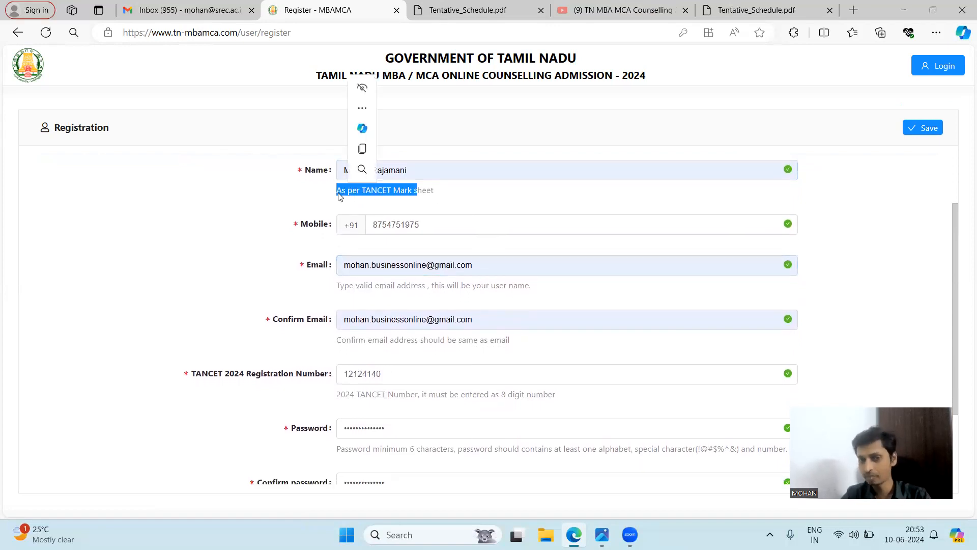
click(384, 206)
click(263, 369)
scroll(264, 372, down, 2)
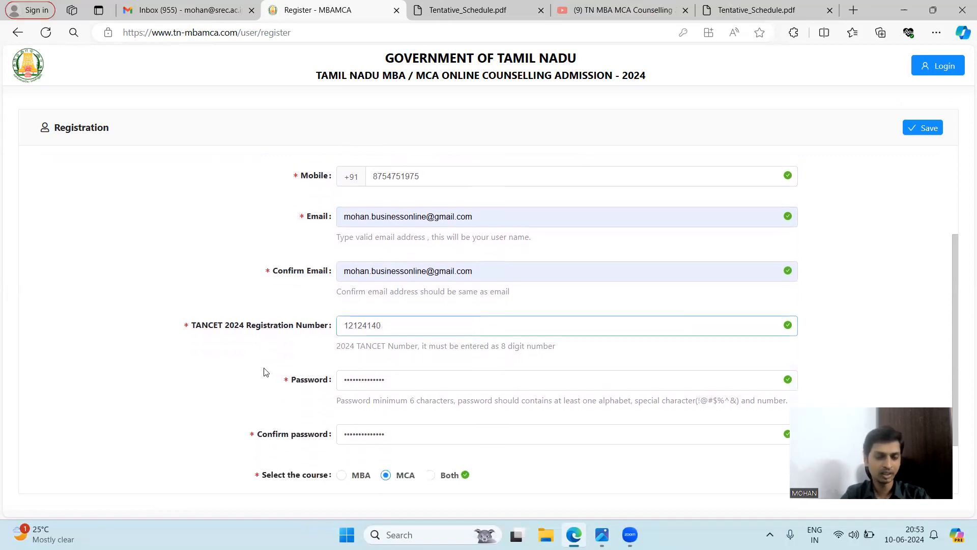
drag(351, 340, 473, 355)
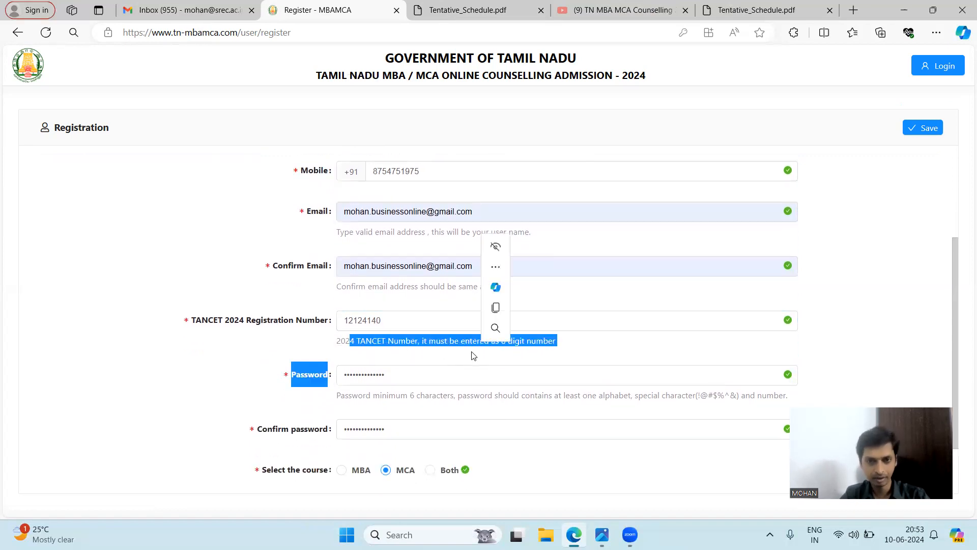
click(329, 365)
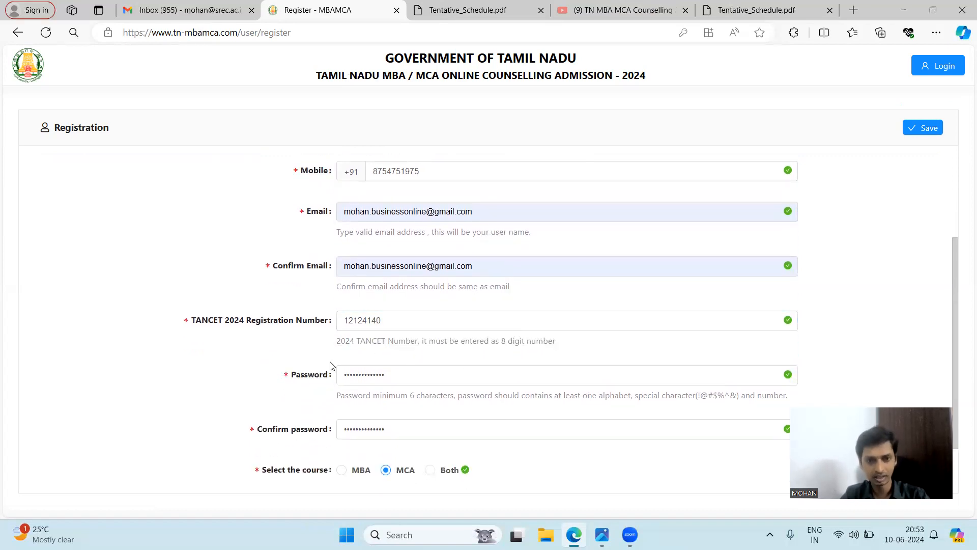
Step: Change the course selection to Both and save the registration, confirming the save
scroll(322, 454, down, 1)
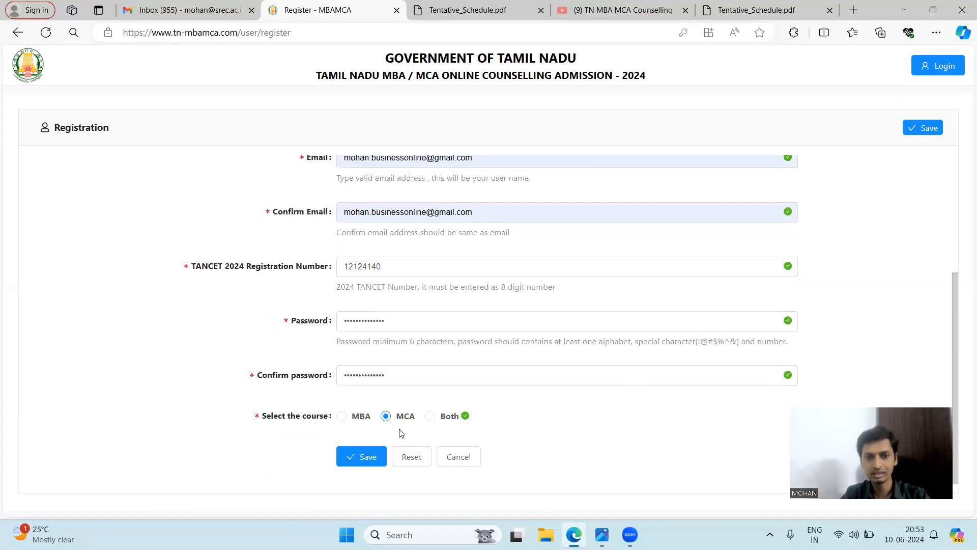
click(430, 416)
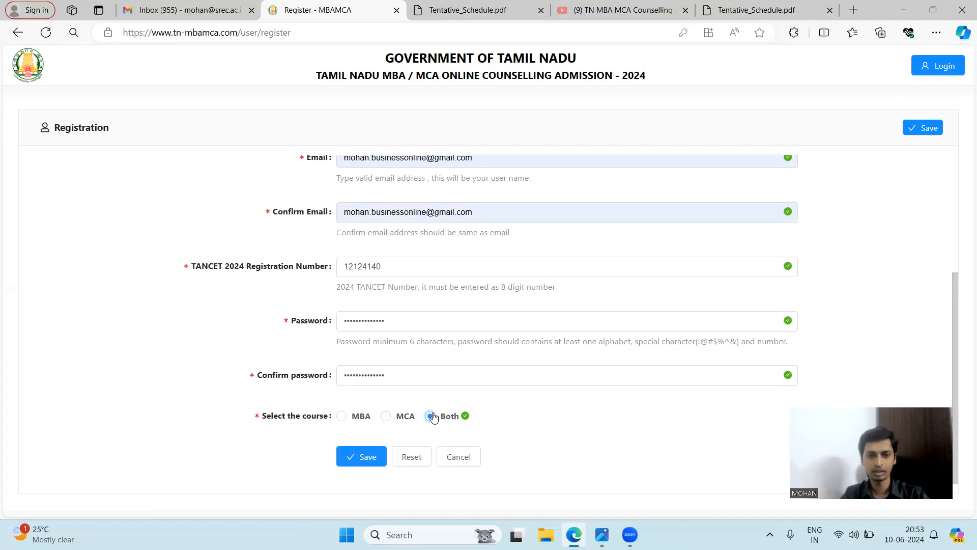
click(359, 459)
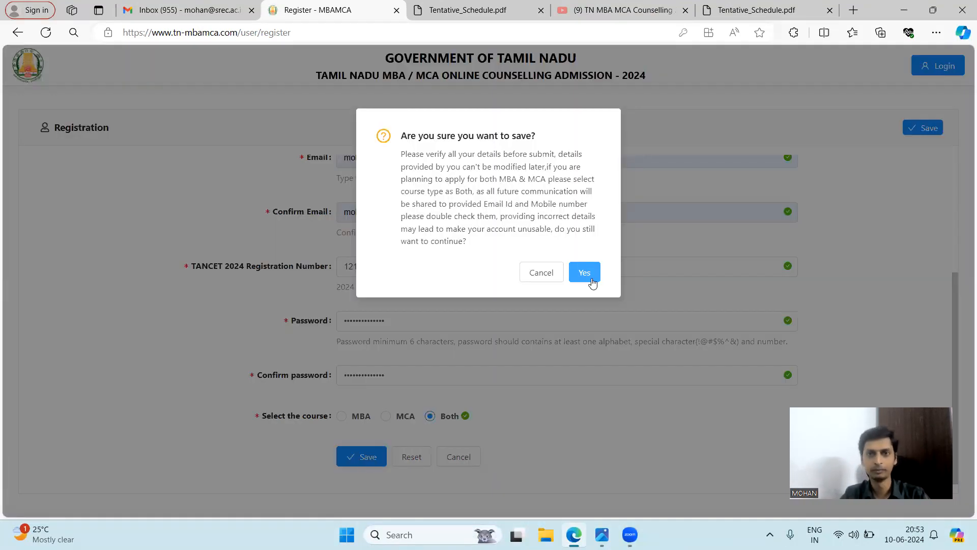
click(585, 275)
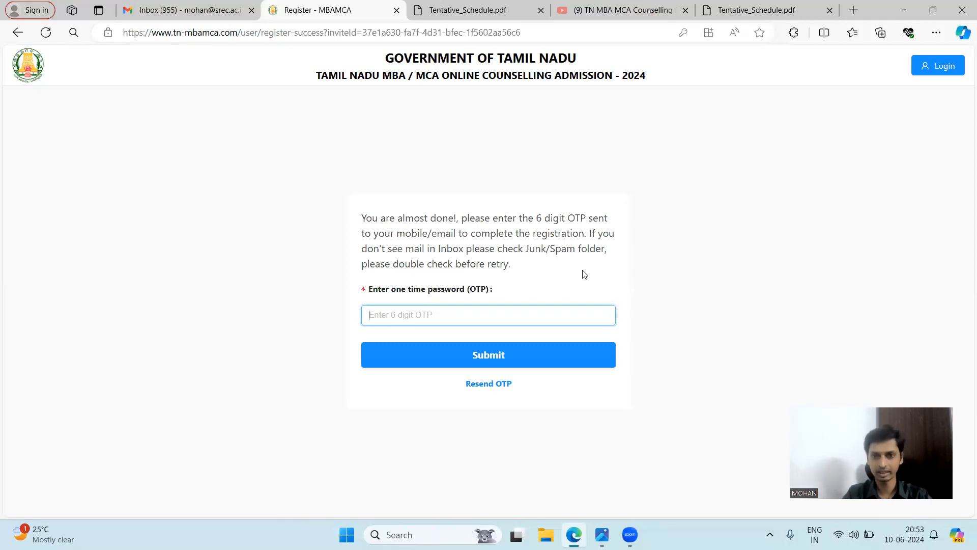
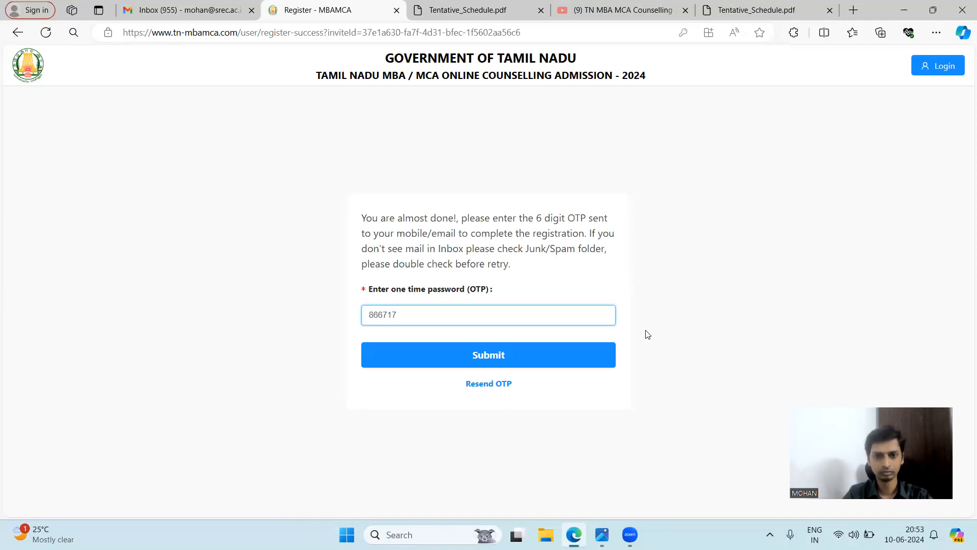
Step: Enter the 6-digit one-time password and submit it to complete the user registration
click(586, 362)
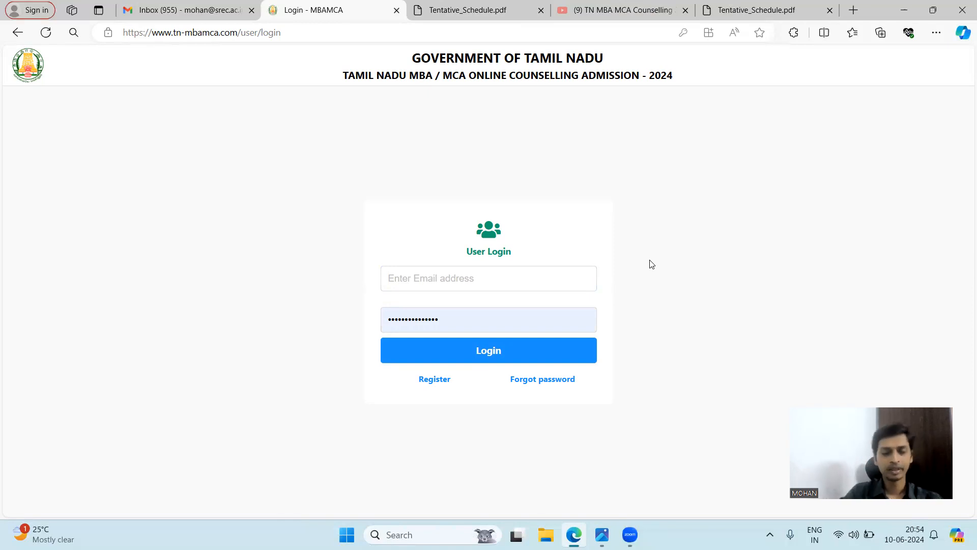
Step: Fill in the registered email address on the user login form using the saved suggestion
click(472, 274)
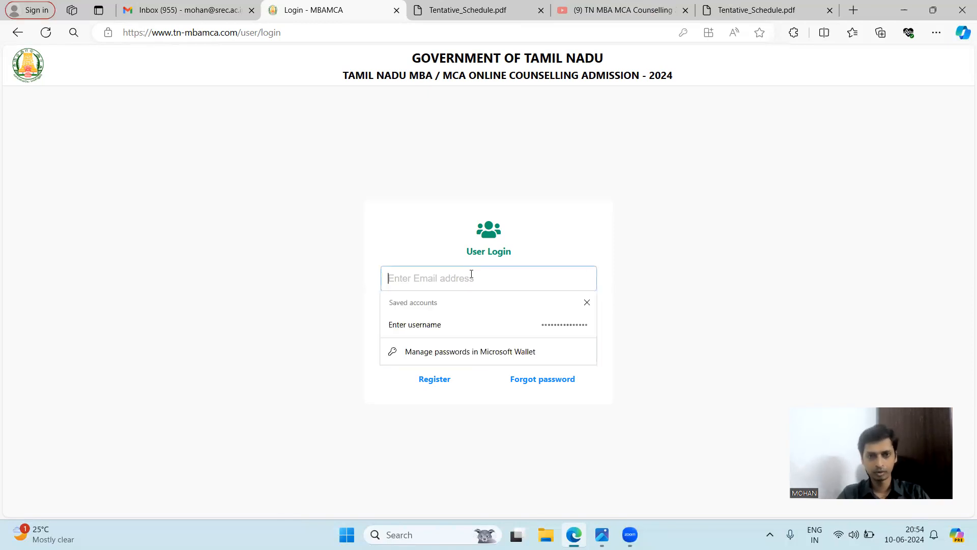
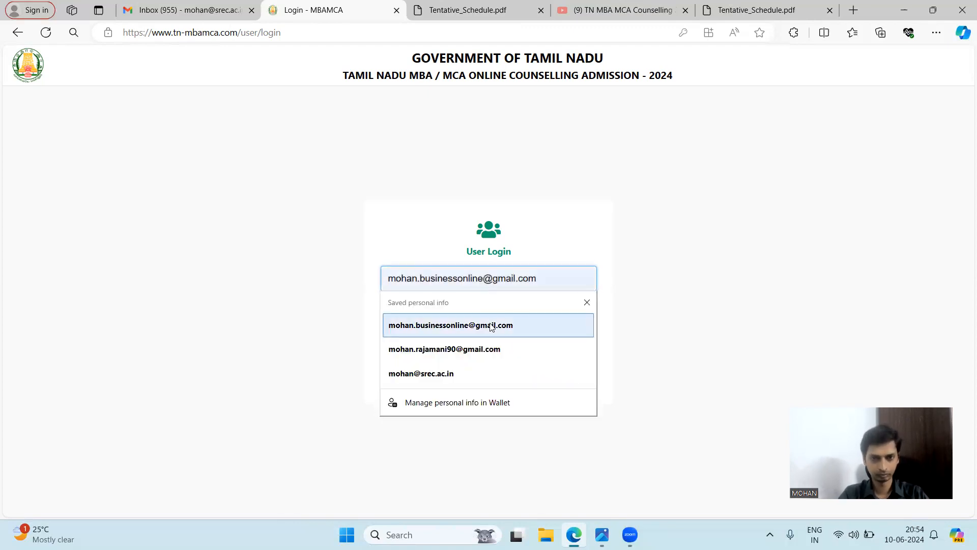
click(493, 325)
Step: Replace the prefilled password with the account password and log in
drag(510, 327, 320, 318)
text(••••••••)
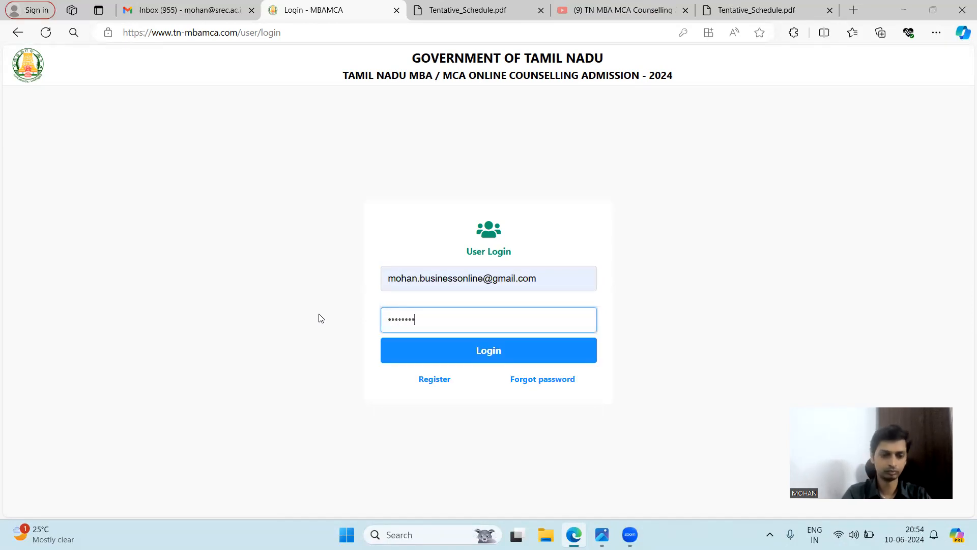
text(•••••)
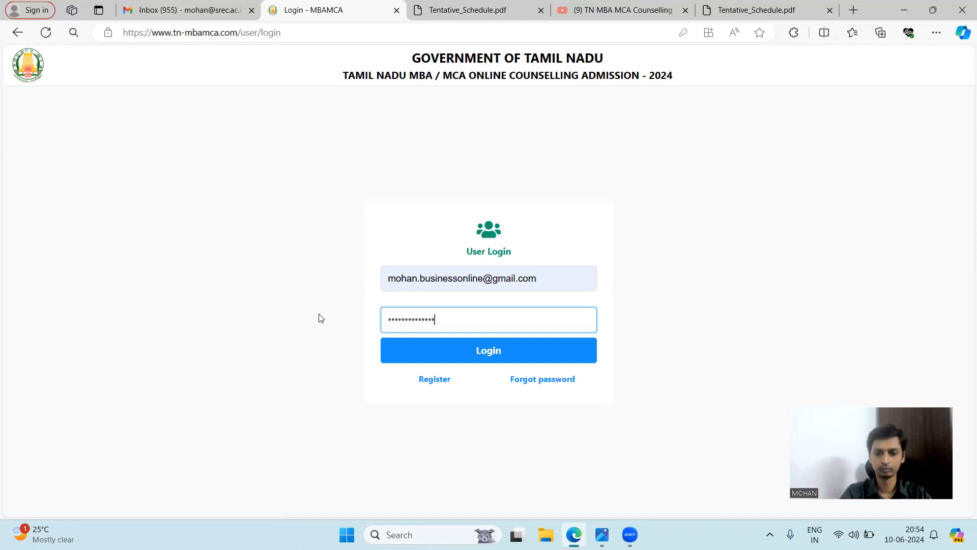
click(461, 349)
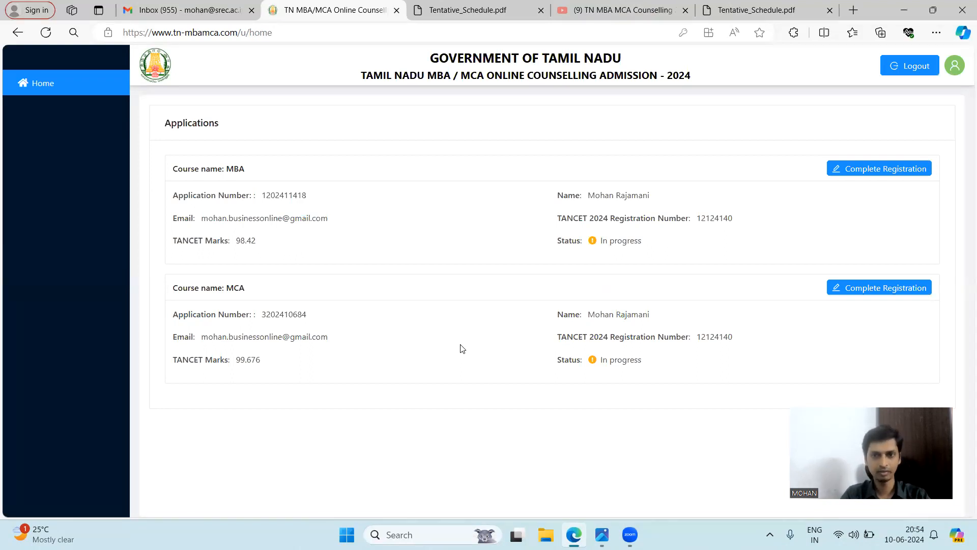
Step: Review the MBA and MCA applications and open the MCA one to complete its registration
scroll(460, 349, up, 5)
scroll(460, 349, down, 5)
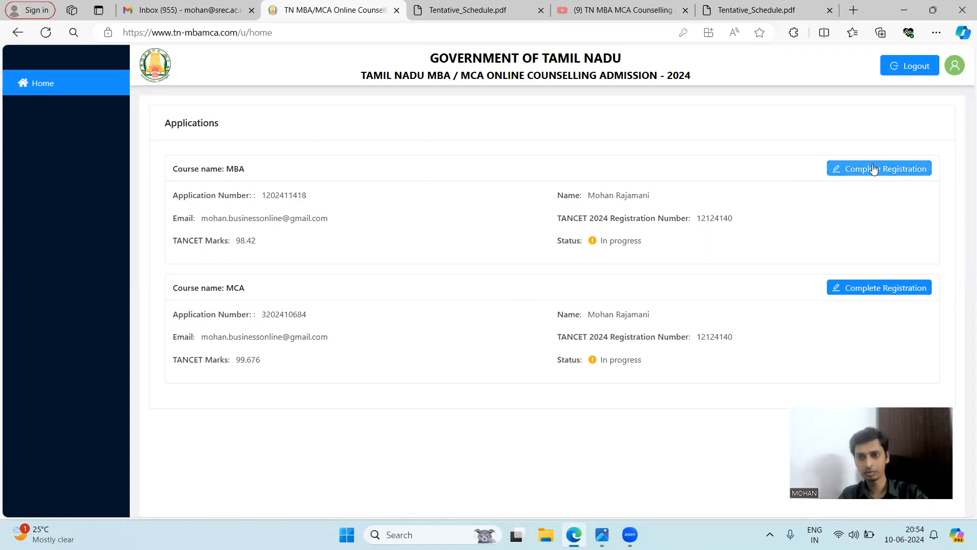
ctrl+scroll(874, 168, up, 6)
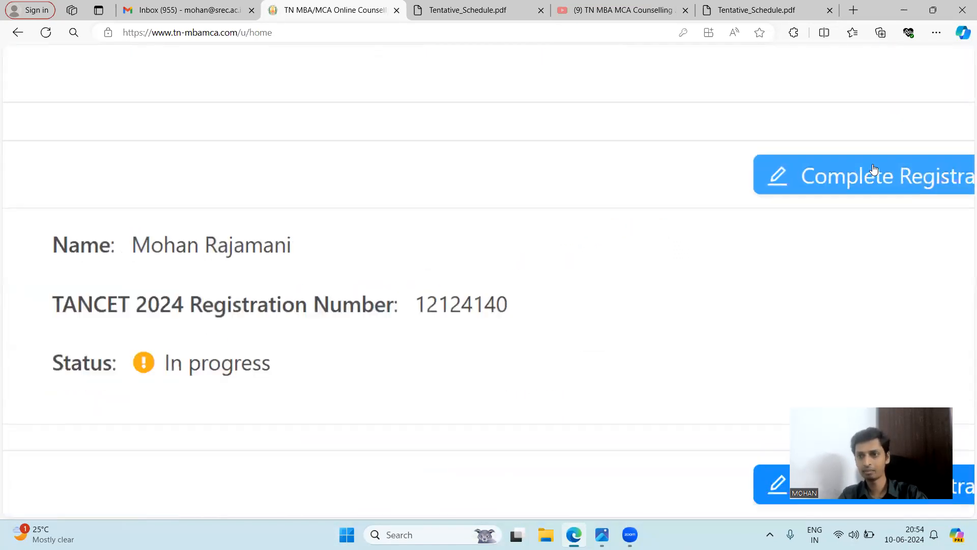
ctrl+scroll(879, 244, down, 6)
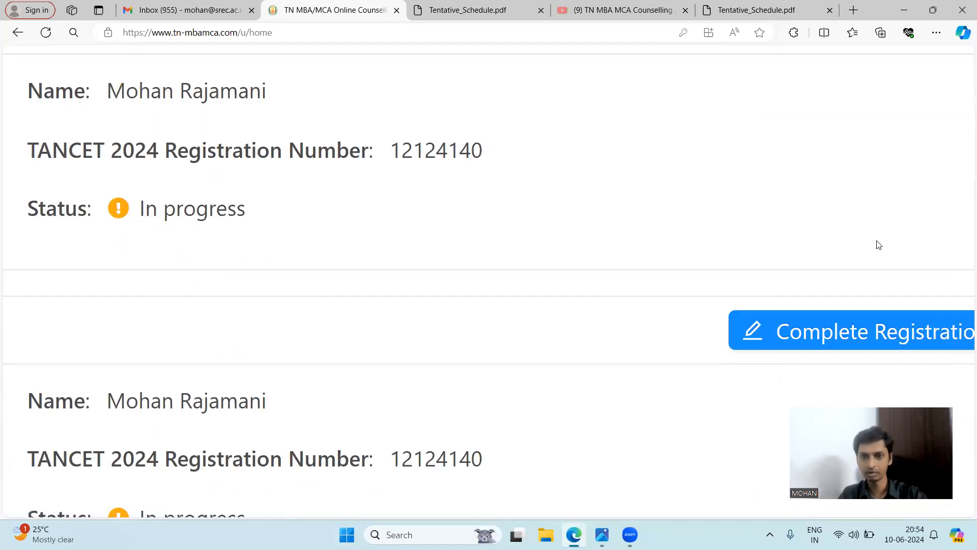
click(883, 289)
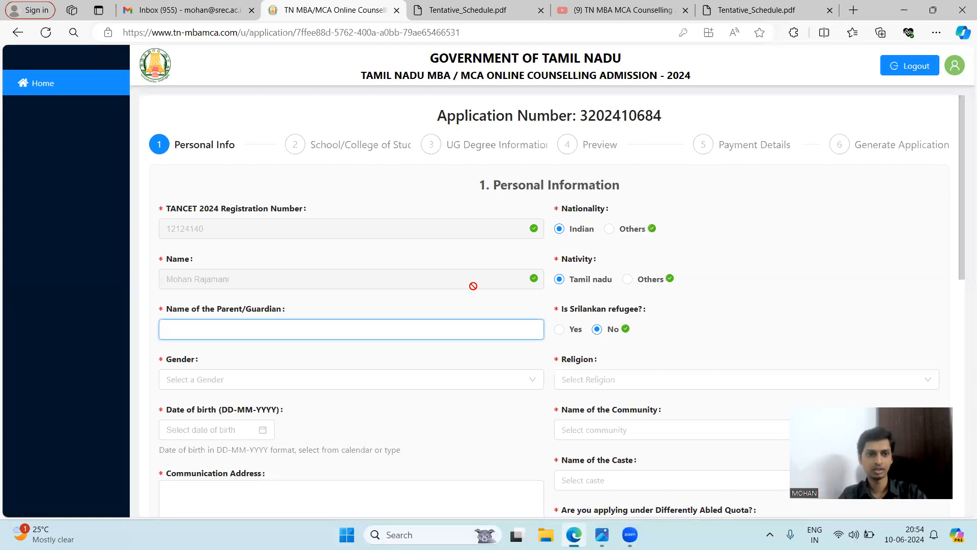
Step: Enter the parent's or guardian's name and set the gender to Male in the personal information form
scroll(456, 277, down, 1)
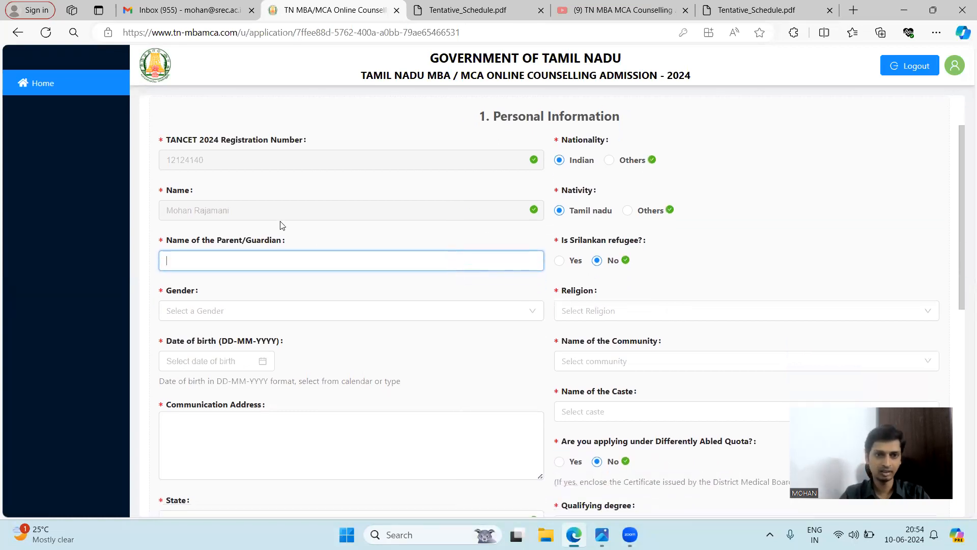
click(299, 263)
text(Rajamani)
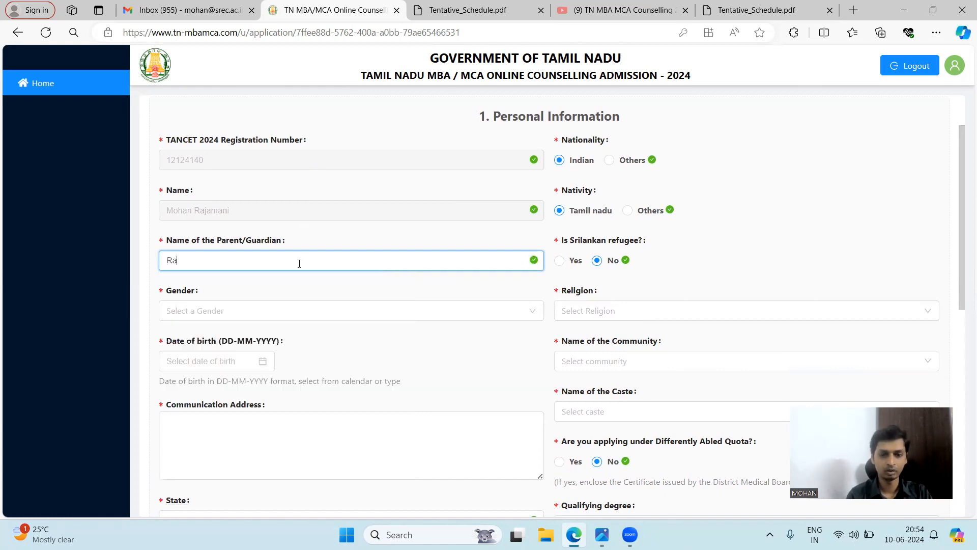
click(277, 317)
click(273, 338)
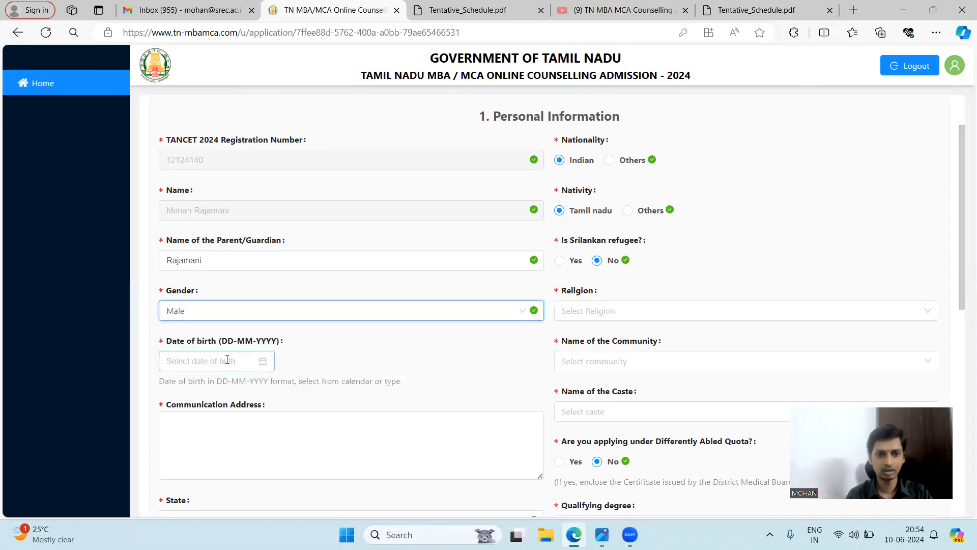
Step: Try to enter the applicant's date of birth in the personal information form using slash separators
click(227, 360)
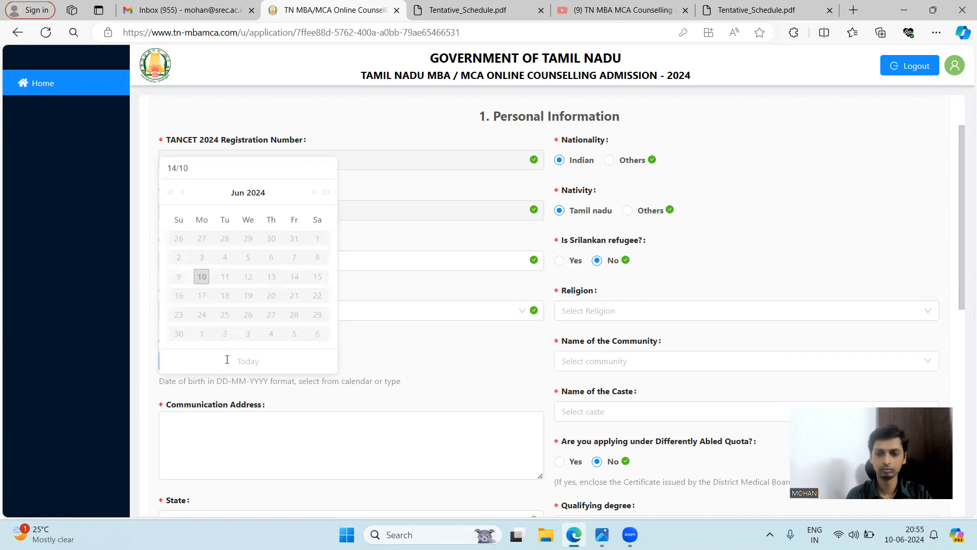
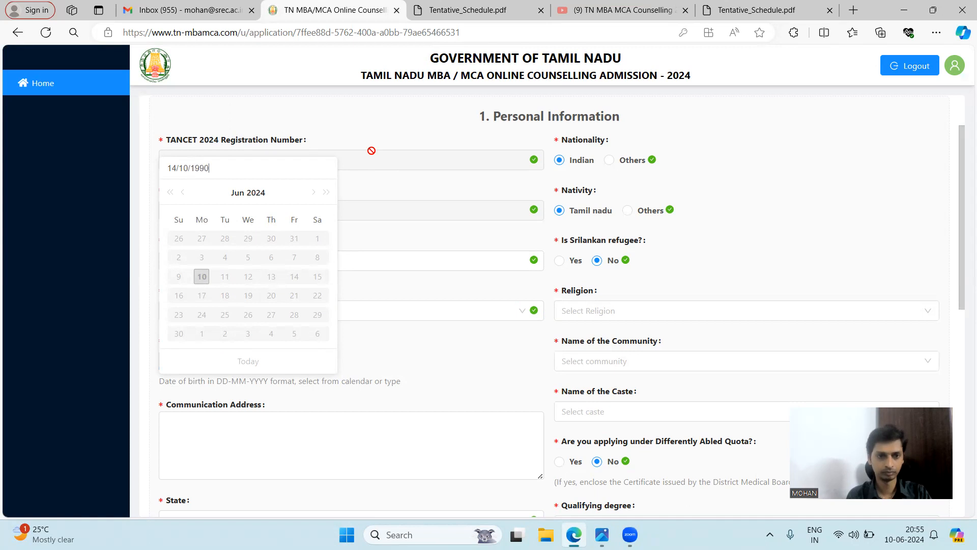
click(452, 352)
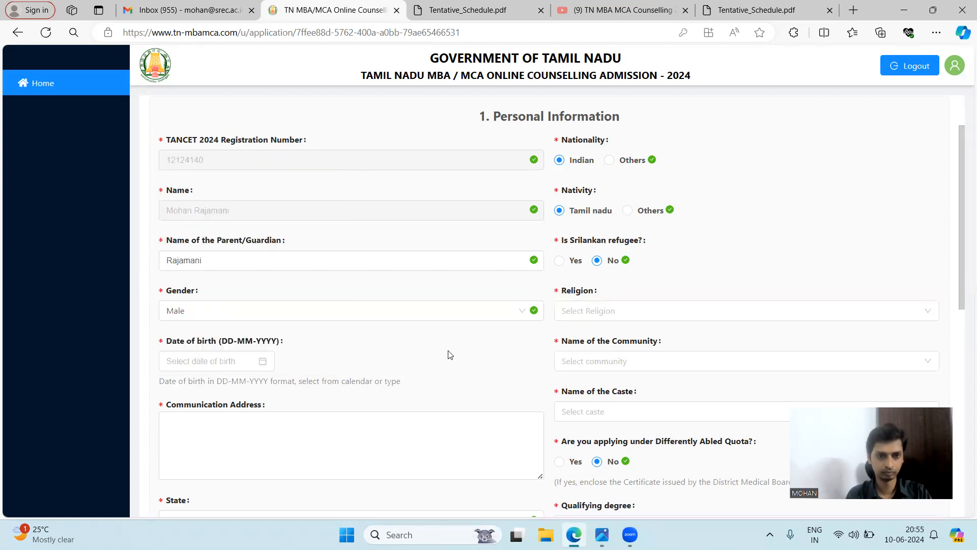
Step: Enter the applicant's date of birth in DD-MM-YYYY format with hyphen separators
click(238, 361)
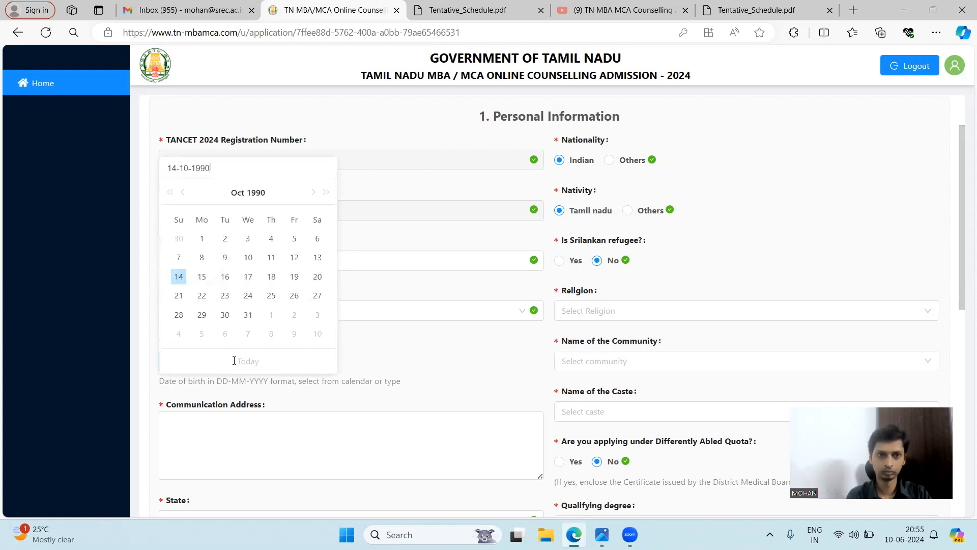
key(Return)
Step: Fill in the communication address from the first saved personal info suggestion and set the district to Coimbatore
click(216, 428)
text(83)
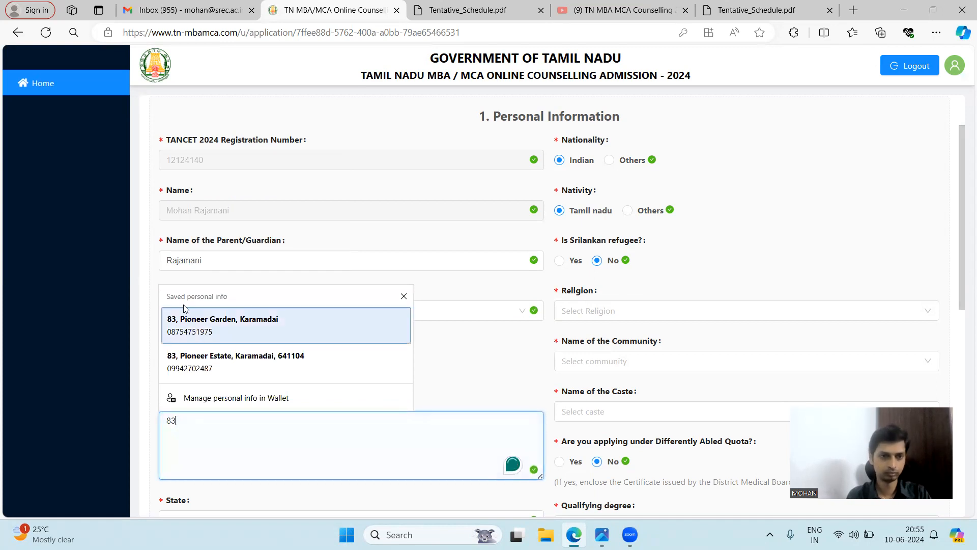
click(196, 320)
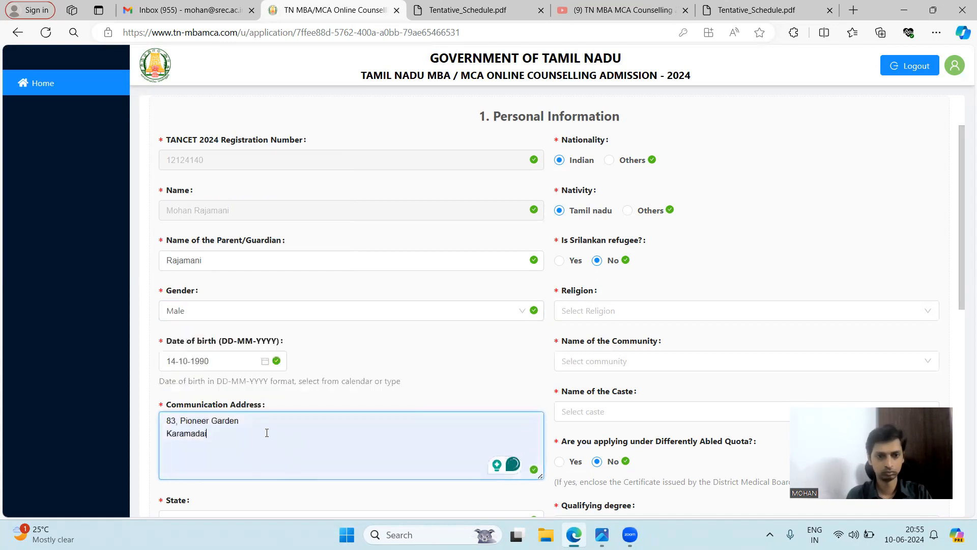
scroll(266, 435, down, 3)
click(243, 419)
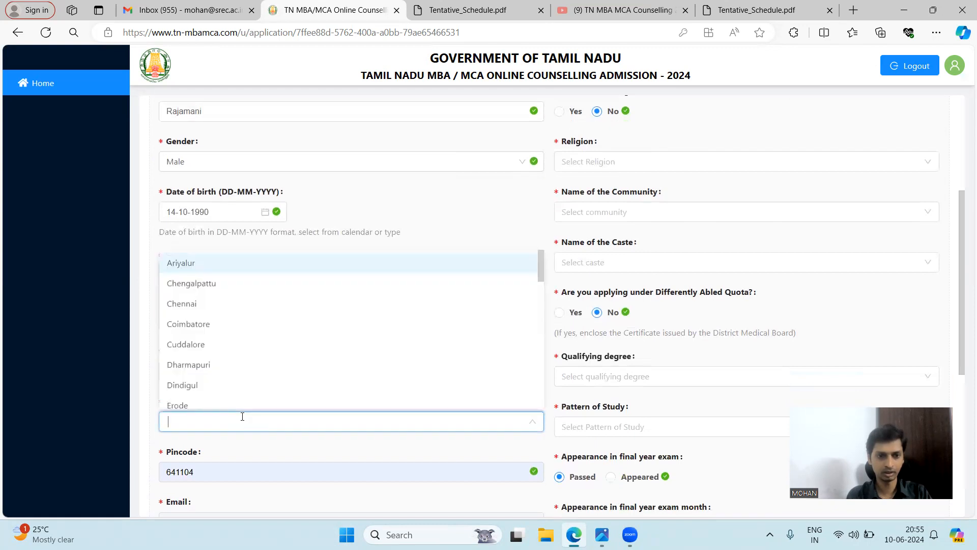
click(224, 319)
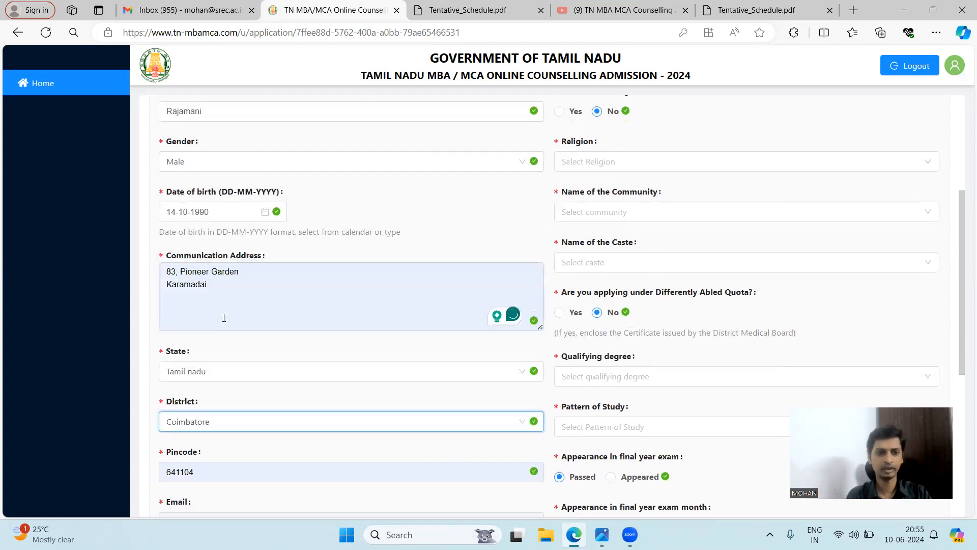
Step: Enter Theni as the place of birth and set the mother tongue to Telugu
scroll(225, 321, down, 2)
scroll(235, 439, down, 4)
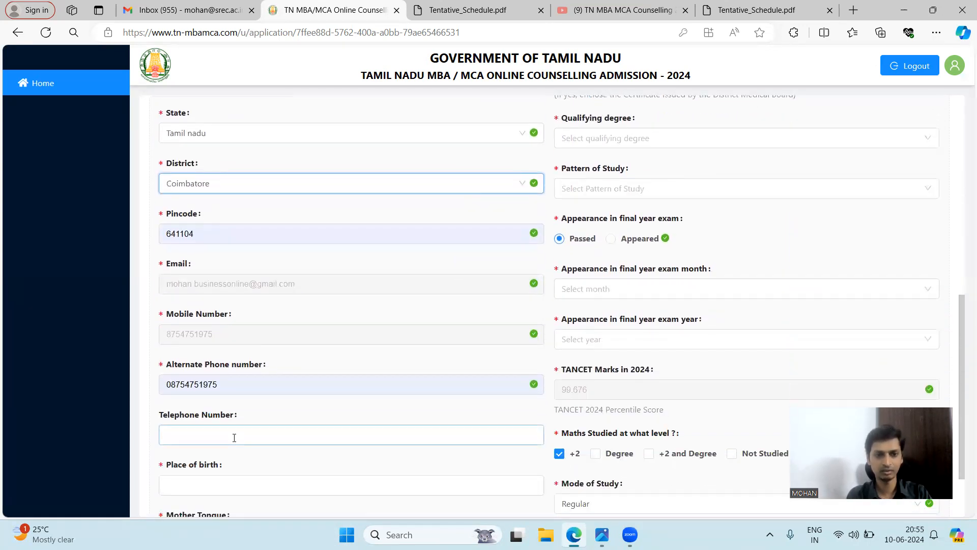
click(230, 404)
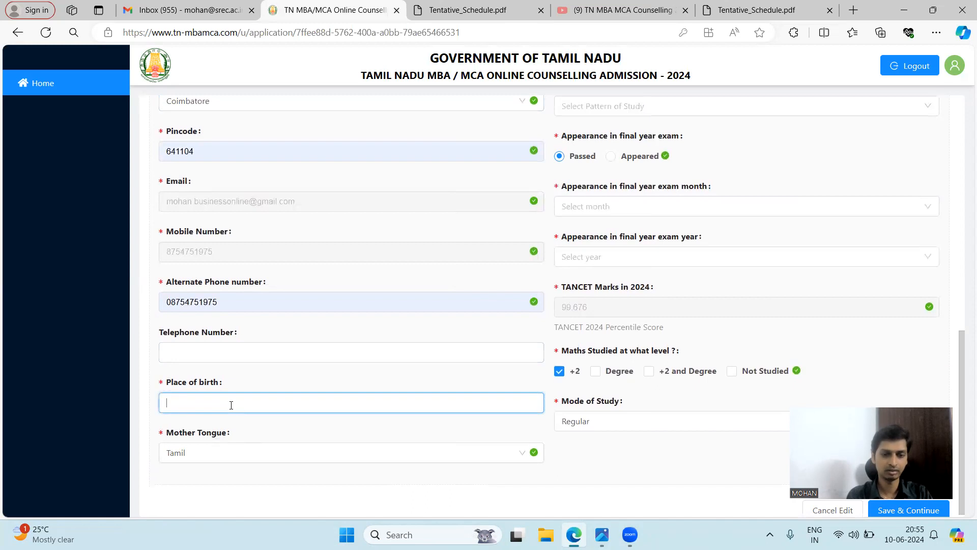
text(Theni)
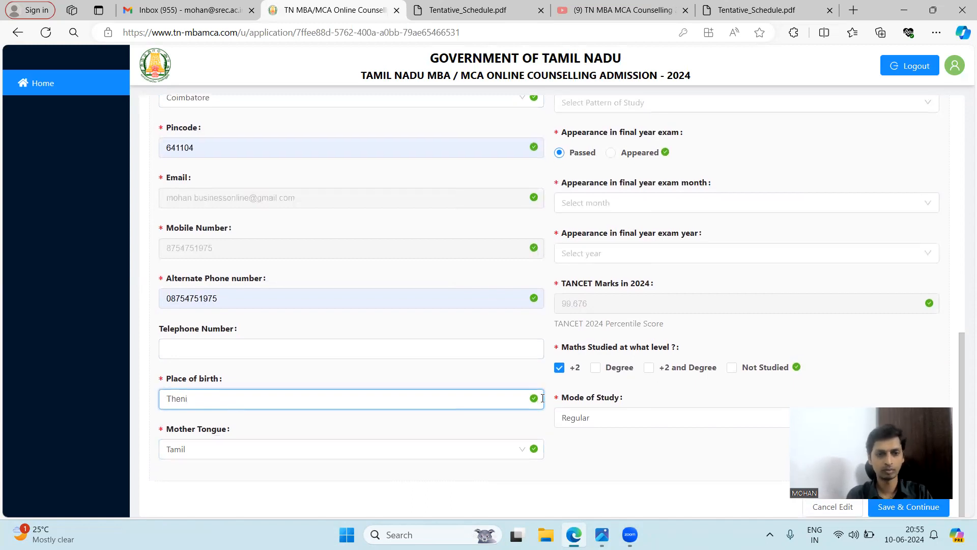
click(509, 448)
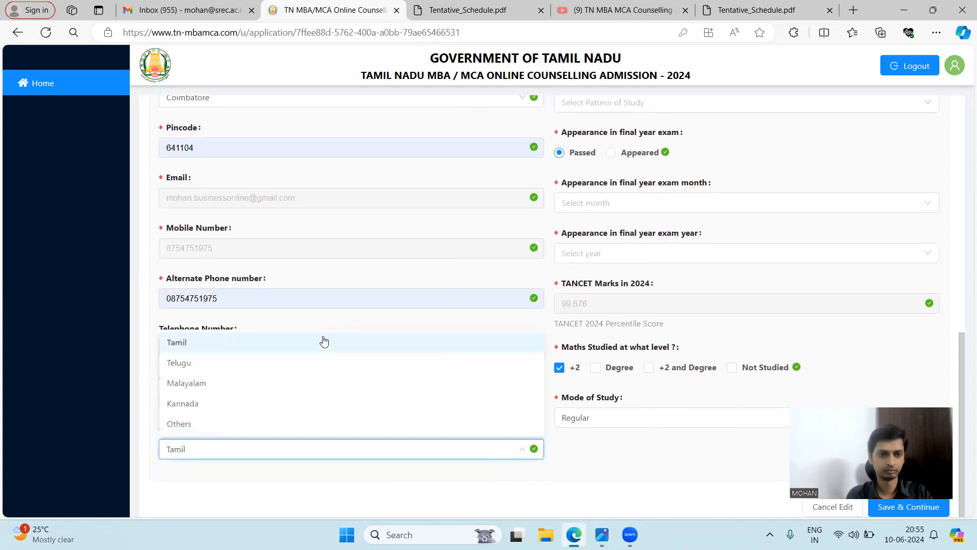
click(308, 364)
Step: Review the nationality, nativity and Sri Lankan refugee answers in the personal information form
scroll(662, 224, up, 1)
scroll(662, 224, up, 1)
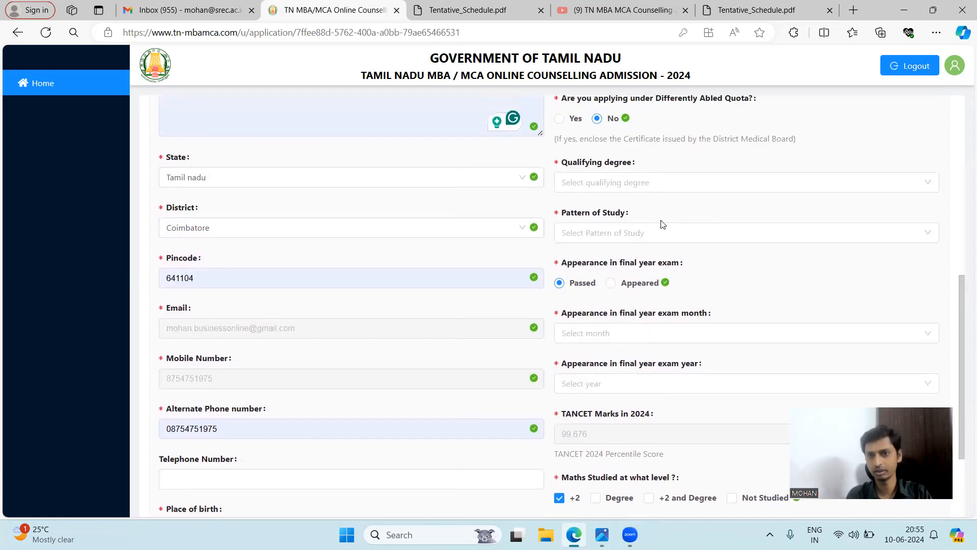
scroll(622, 183, up, 2)
scroll(622, 183, down, 4)
scroll(622, 183, up, 6)
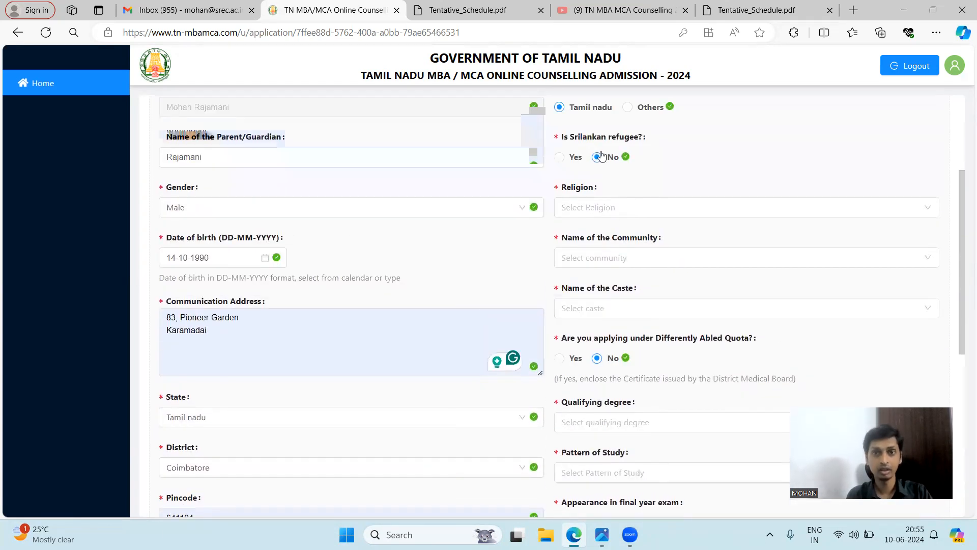
scroll(606, 163, up, 2)
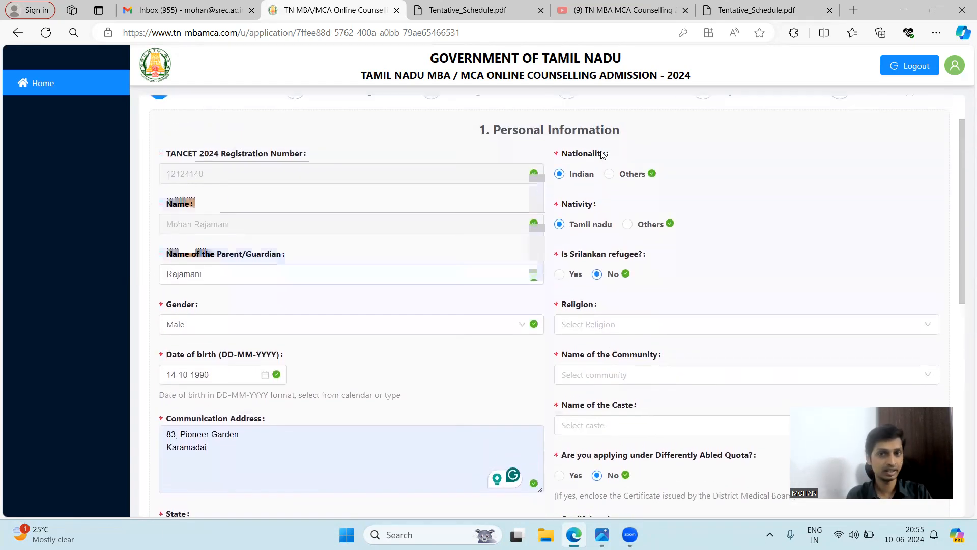
scroll(602, 154, down, 2)
scroll(600, 154, down, 1)
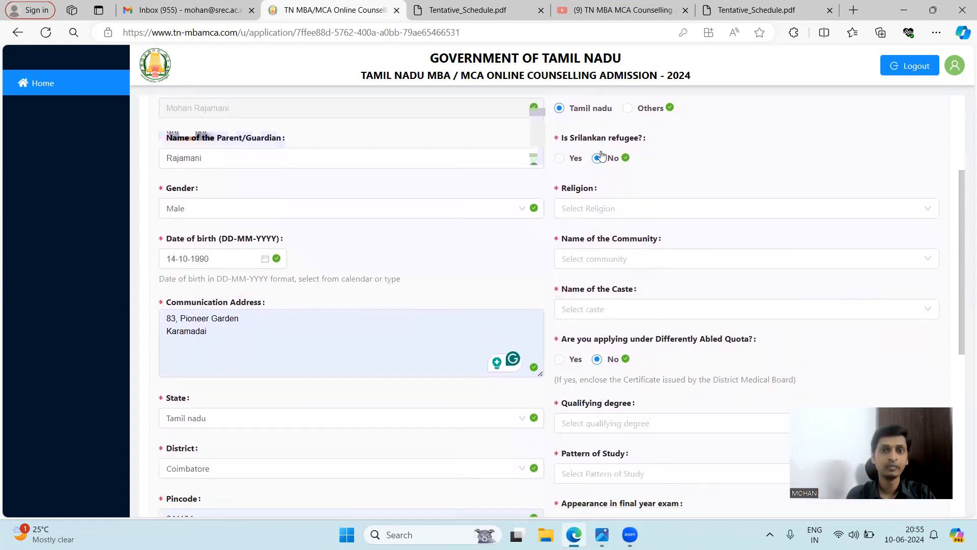
Step: Set the religion to Hindu and the community to MBC & DNC
scroll(600, 155, down, 1)
click(657, 191)
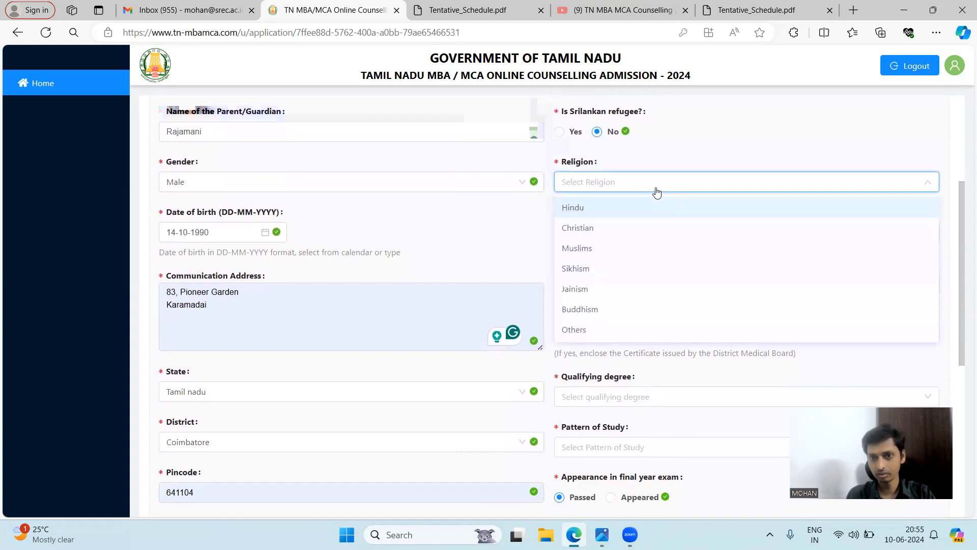
click(630, 209)
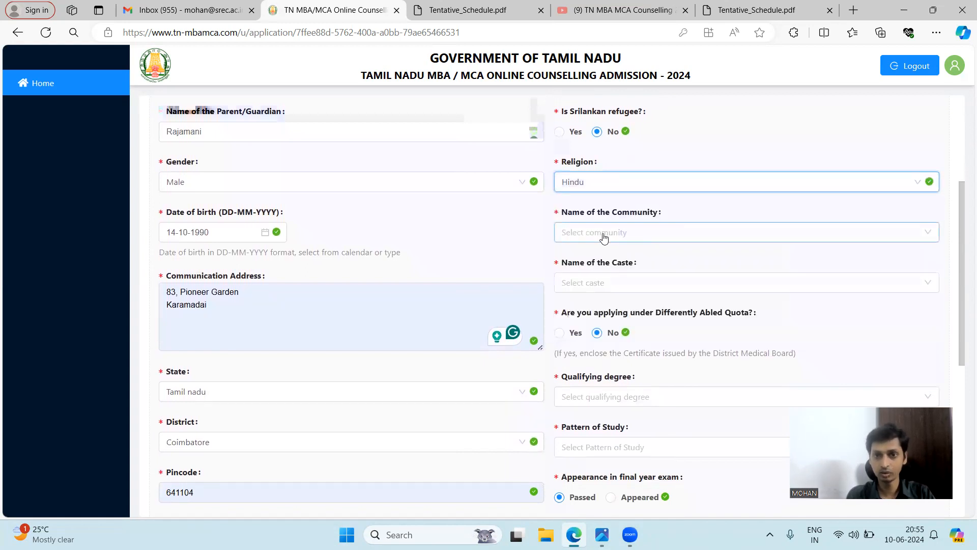
click(604, 238)
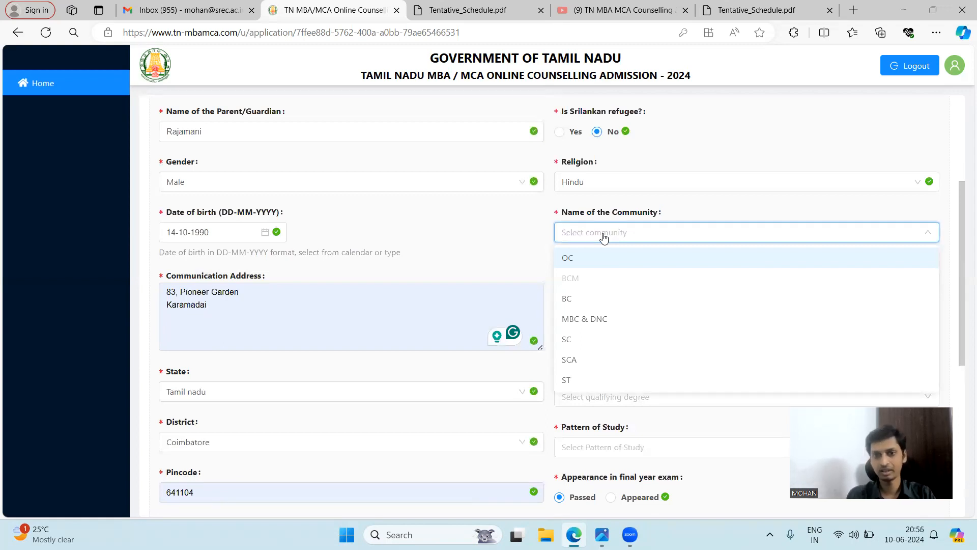
click(603, 319)
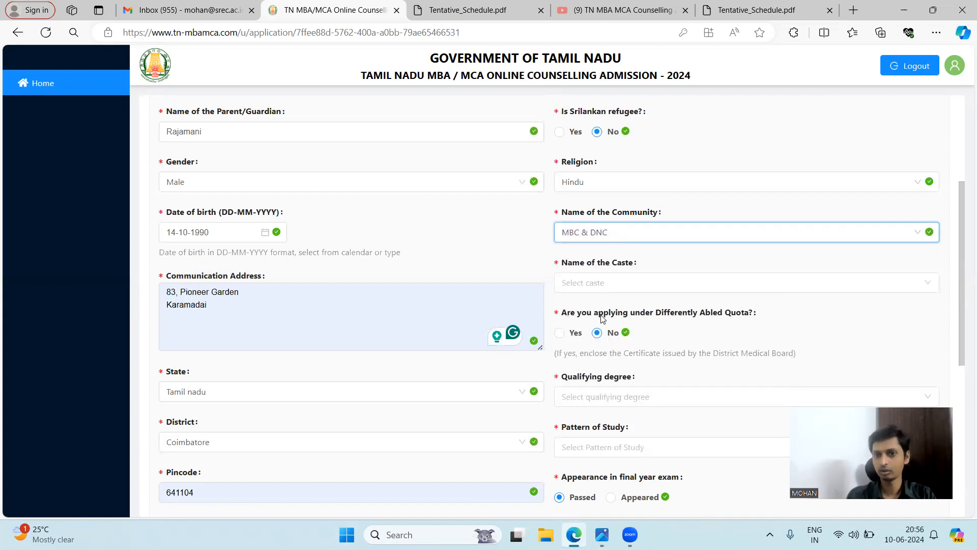
Step: Search the caste options for "sat" and select Sathatha Srivaishnava (including Sathani, Chattadi and Chattada Srivaishnava)
click(621, 282)
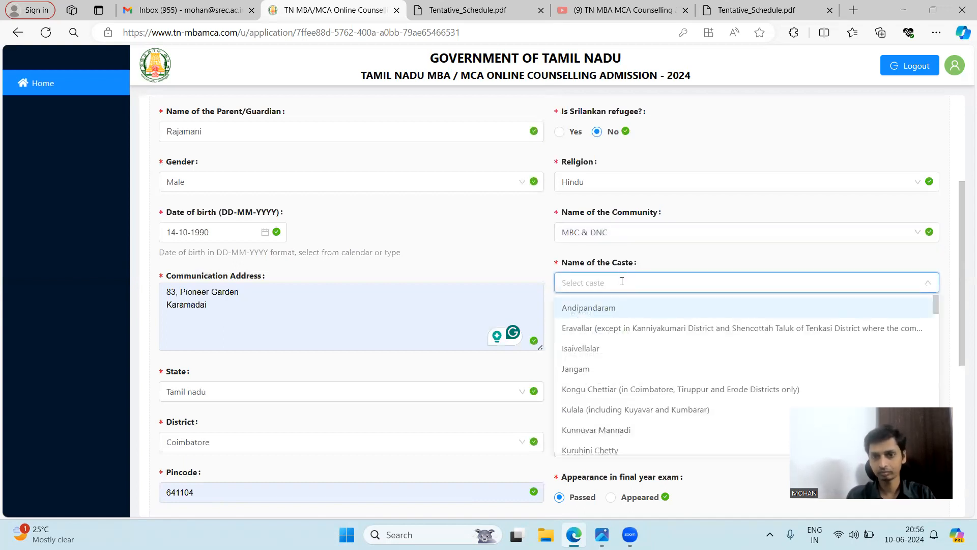
text(sa)
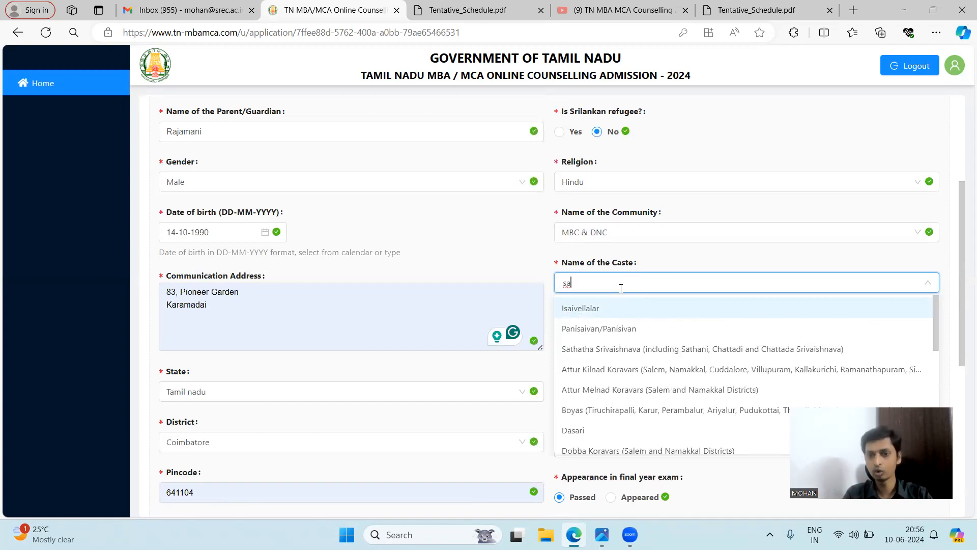
text(t)
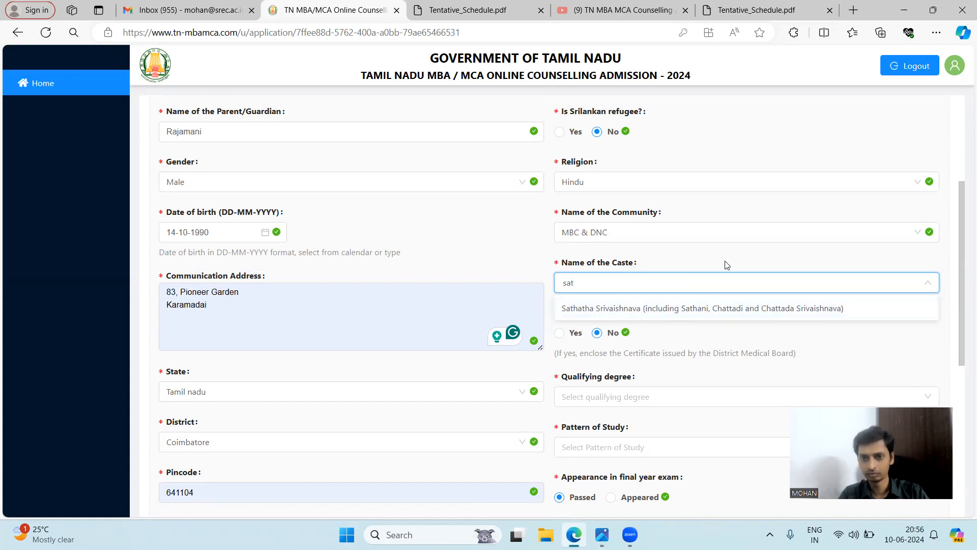
key(Return)
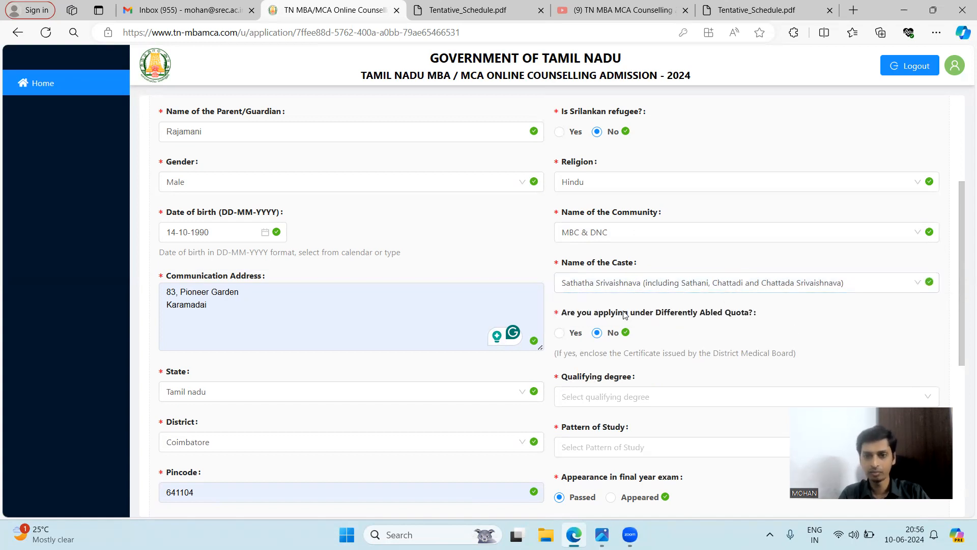
drag(624, 313, 740, 317)
click(823, 326)
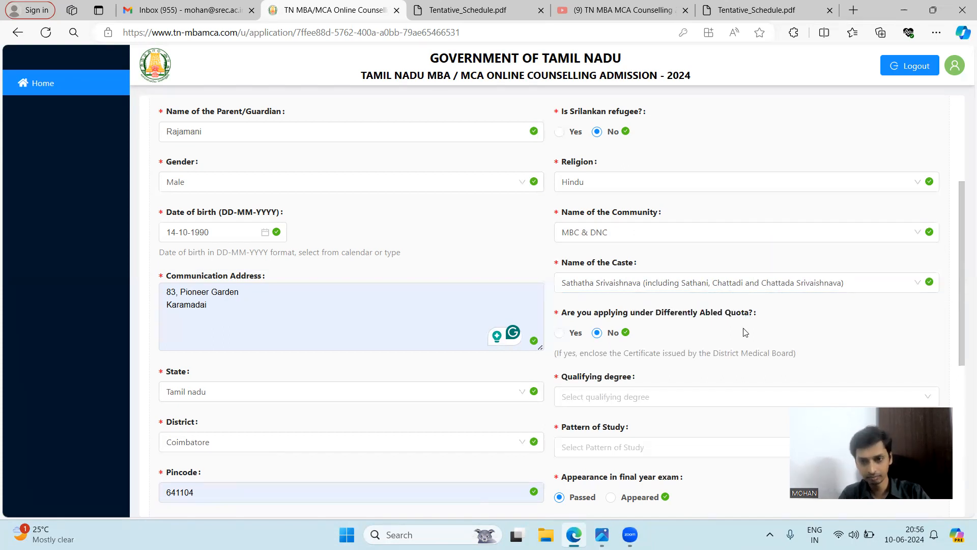
drag(725, 351, 777, 356)
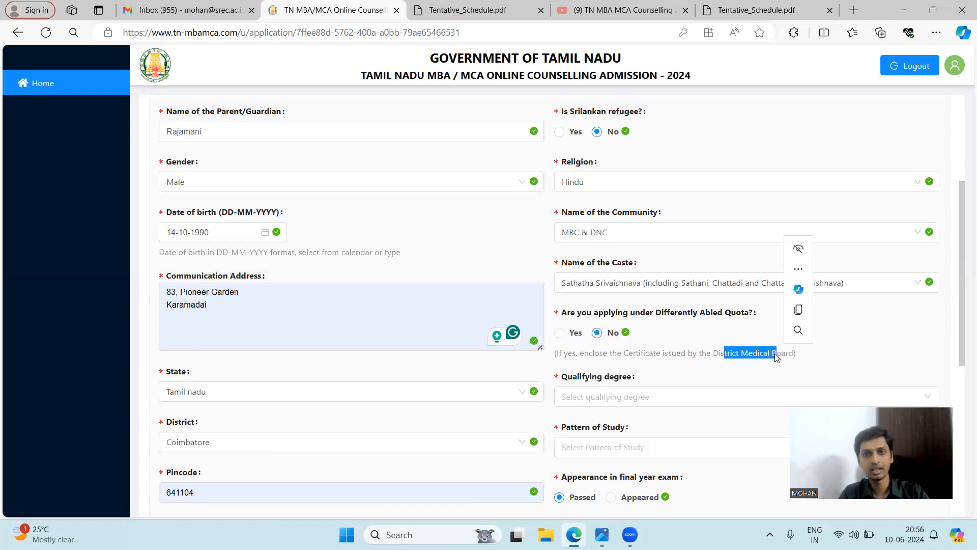
click(679, 340)
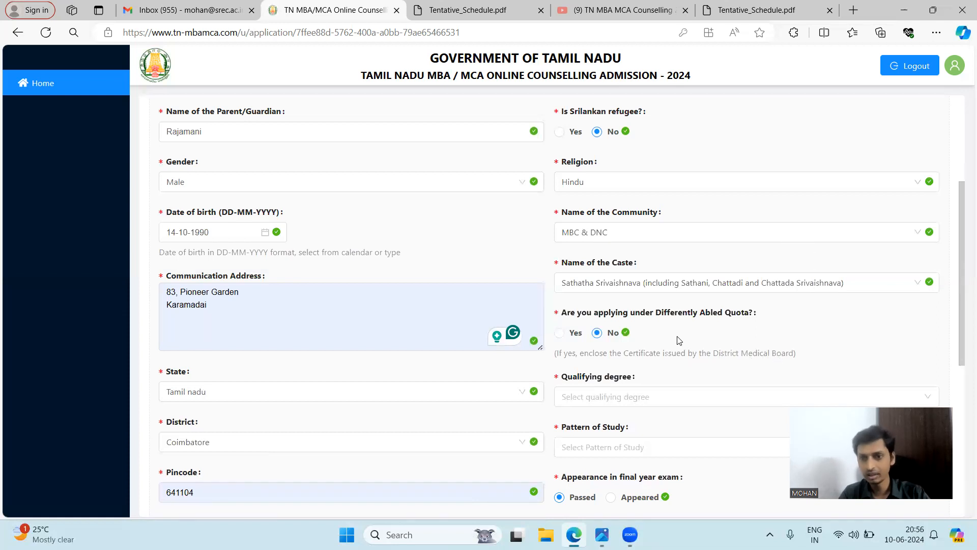
Step: Choose Others (Specify) as the qualifying degree and go to the field for specifying the other degree
scroll(679, 340, down, 1)
click(679, 336)
scroll(679, 336, down, 1)
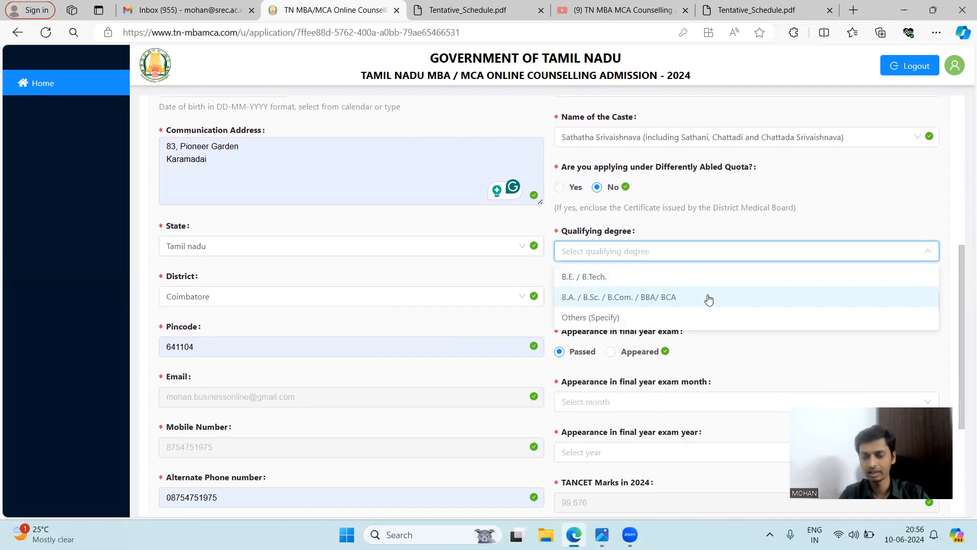
click(696, 318)
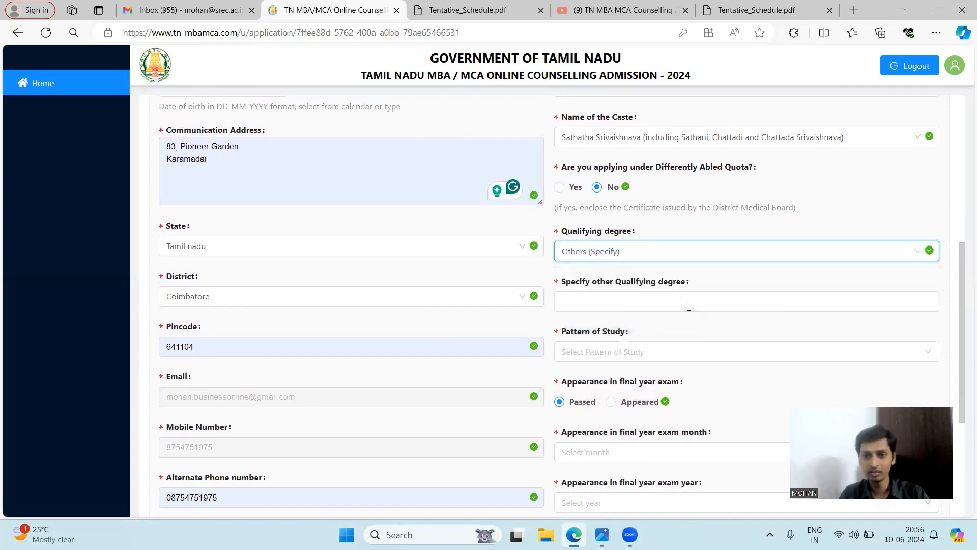
click(657, 295)
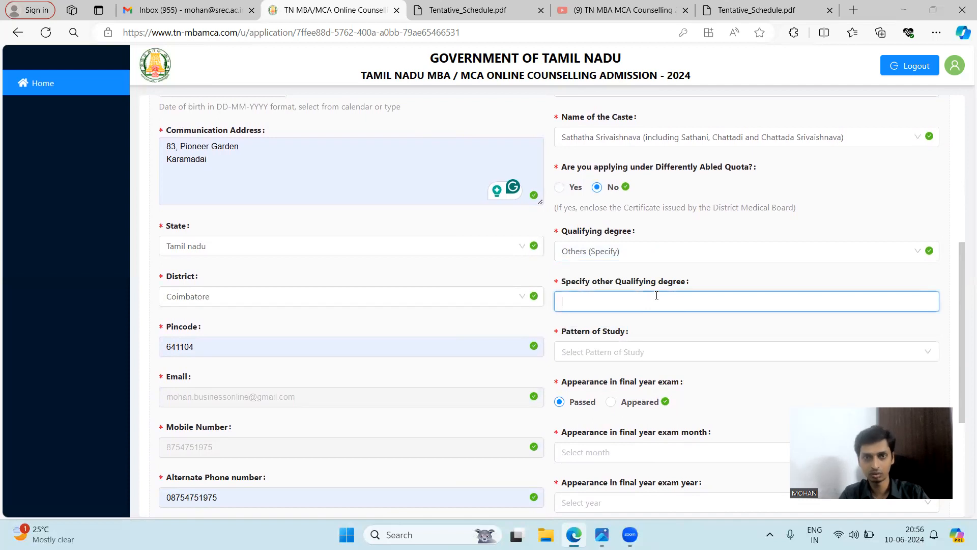
Step: Change the qualifying degree to B.A. / B.Sc. / B.Com. / BBA/ BCA and set the pattern of study to (10 + 2 + 3)
click(701, 252)
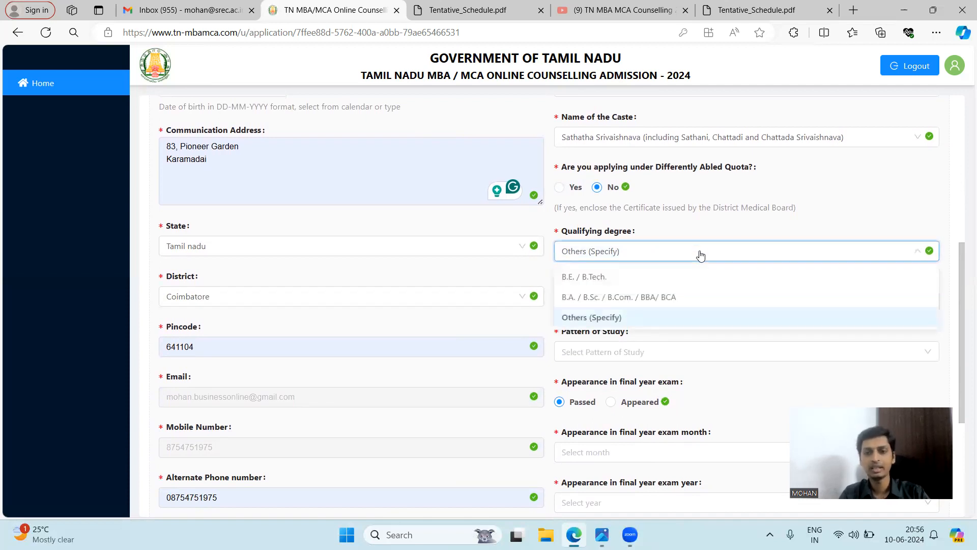
click(658, 299)
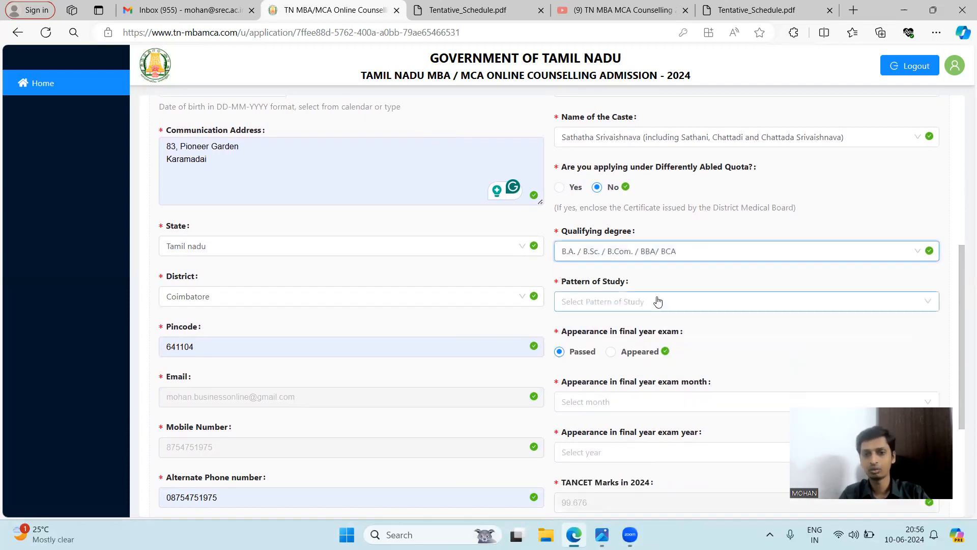
click(659, 303)
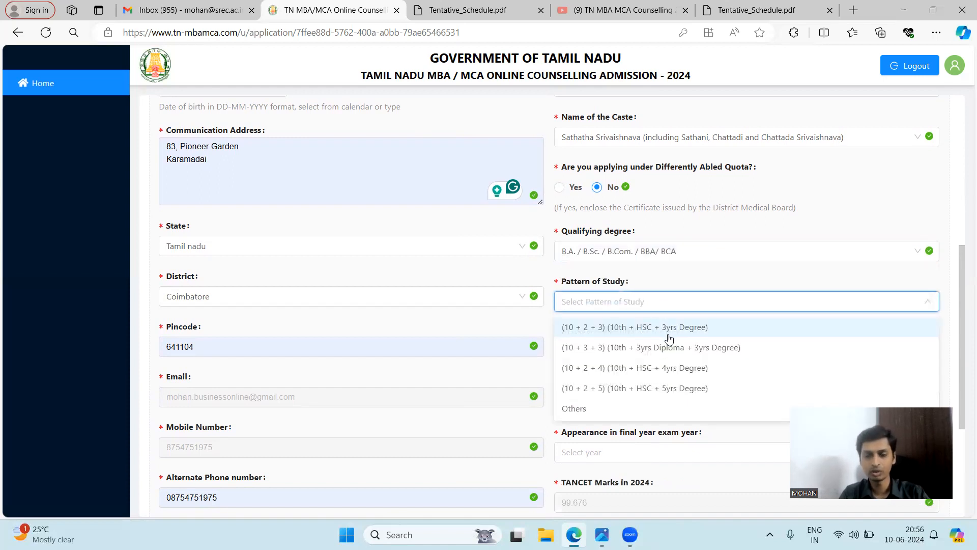
scroll(669, 338, up, 5)
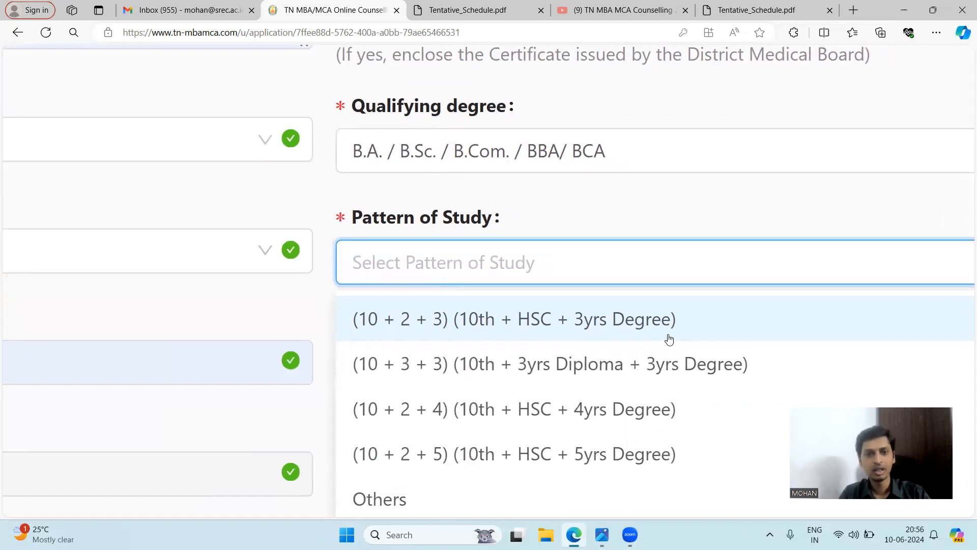
scroll(670, 338, down, 1)
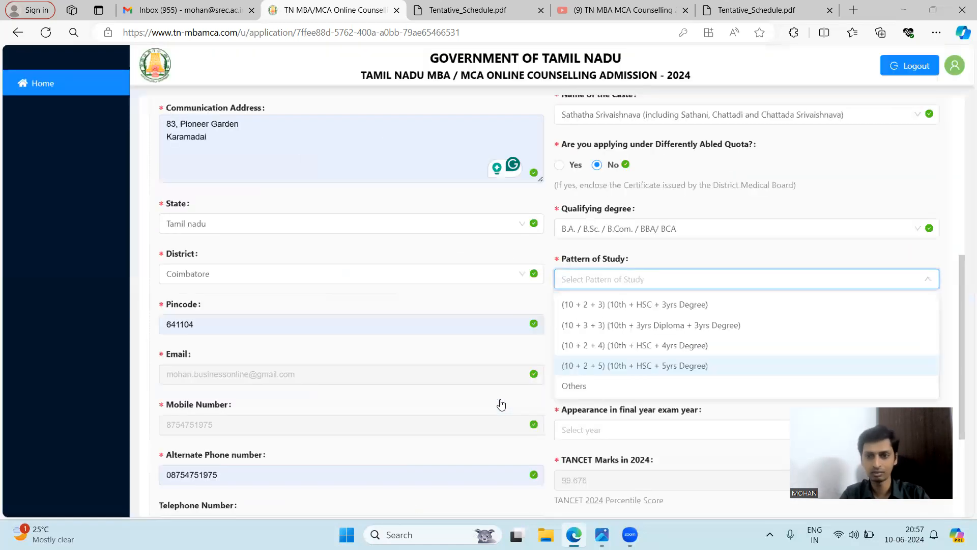
click(675, 306)
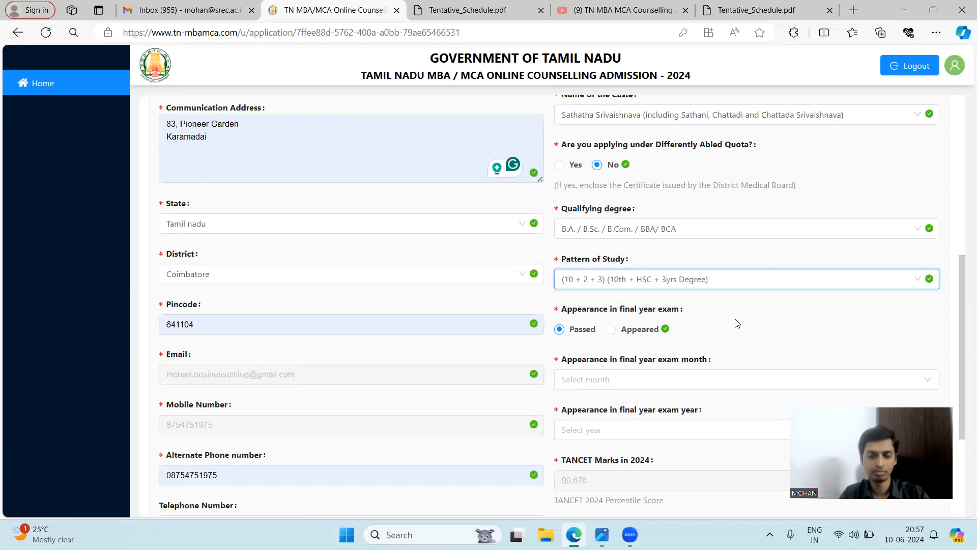
Step: Set the final year exam status to Passed after trying Appeared, and choose April as the exam month
scroll(737, 322, down, 2)
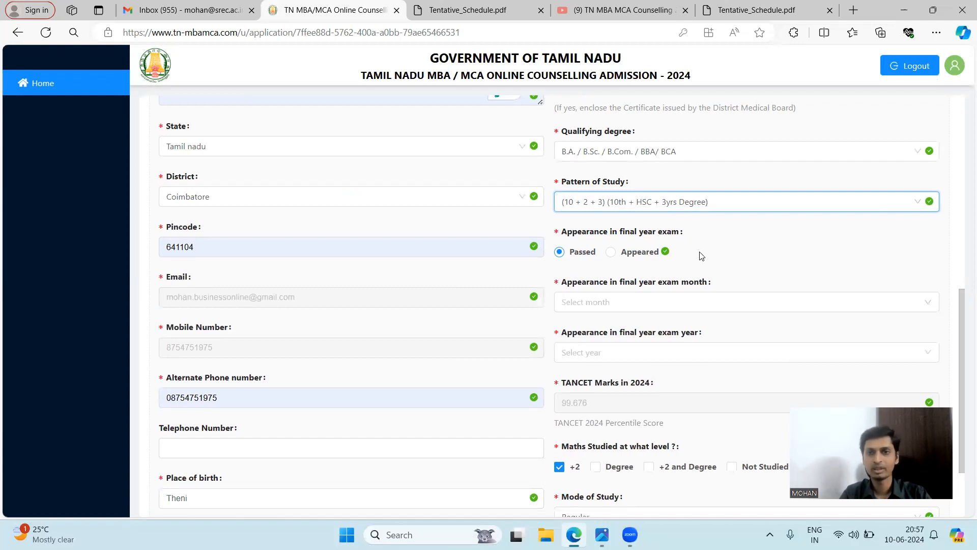
click(611, 252)
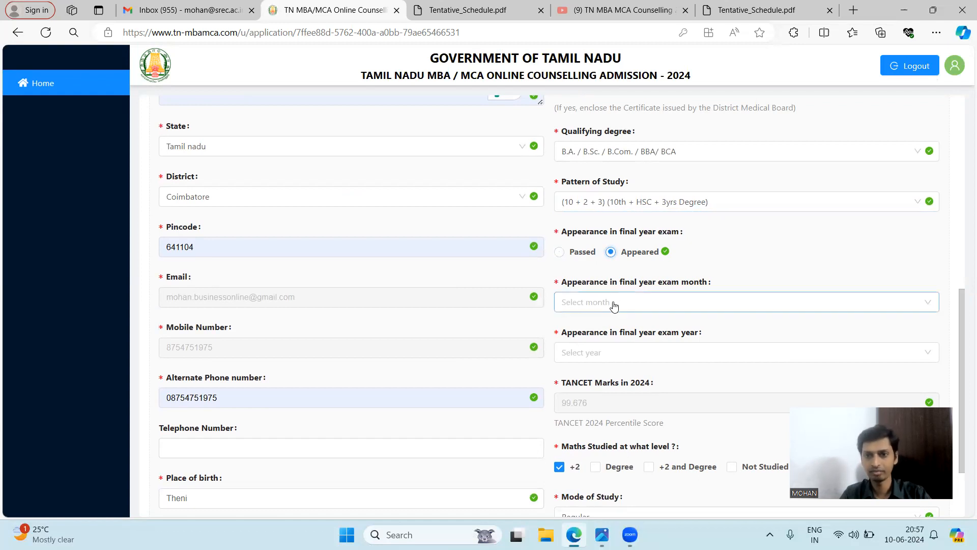
click(565, 254)
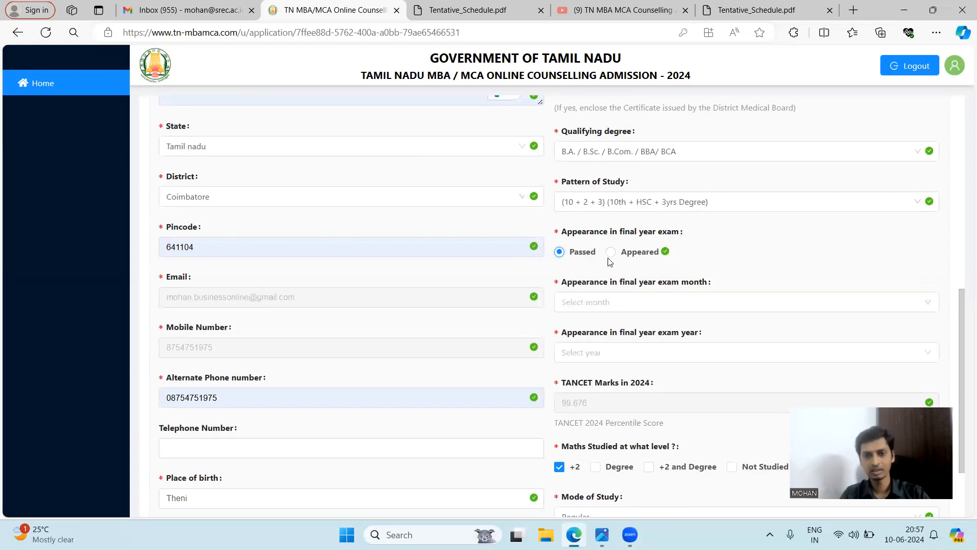
click(617, 303)
scroll(589, 432, down, 2)
scroll(590, 432, up, 2)
click(618, 395)
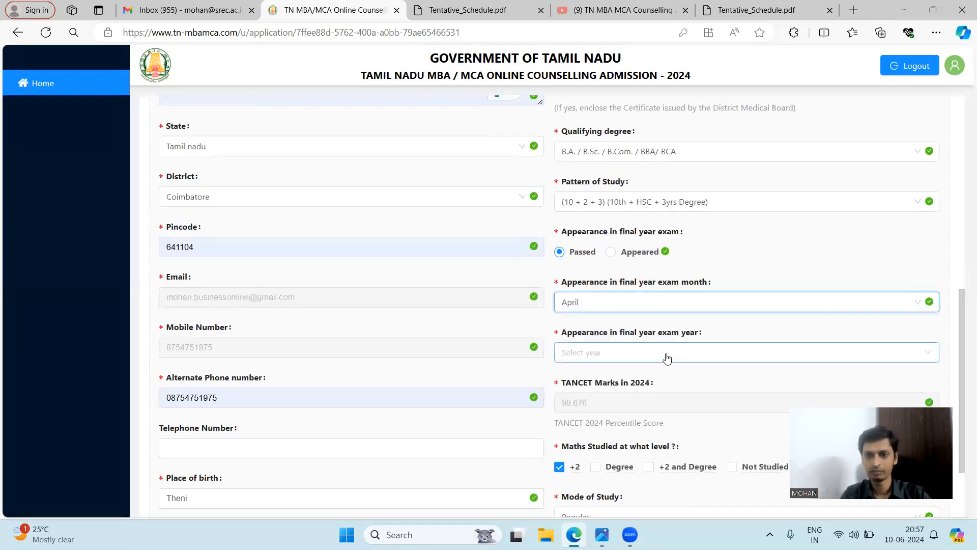
Step: Set the year of appearance in the final year exam to 2011
click(667, 359)
scroll(657, 290, down, 3)
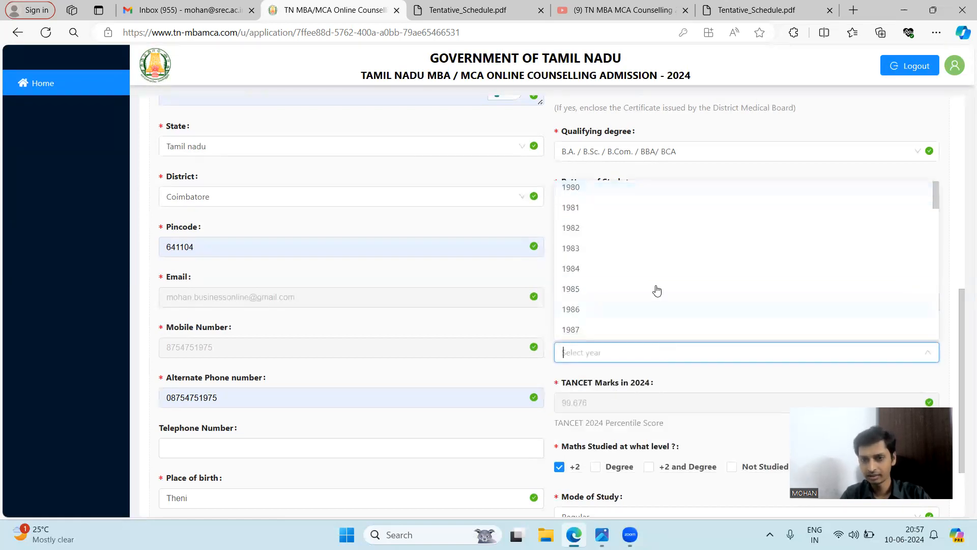
scroll(657, 291, down, 8)
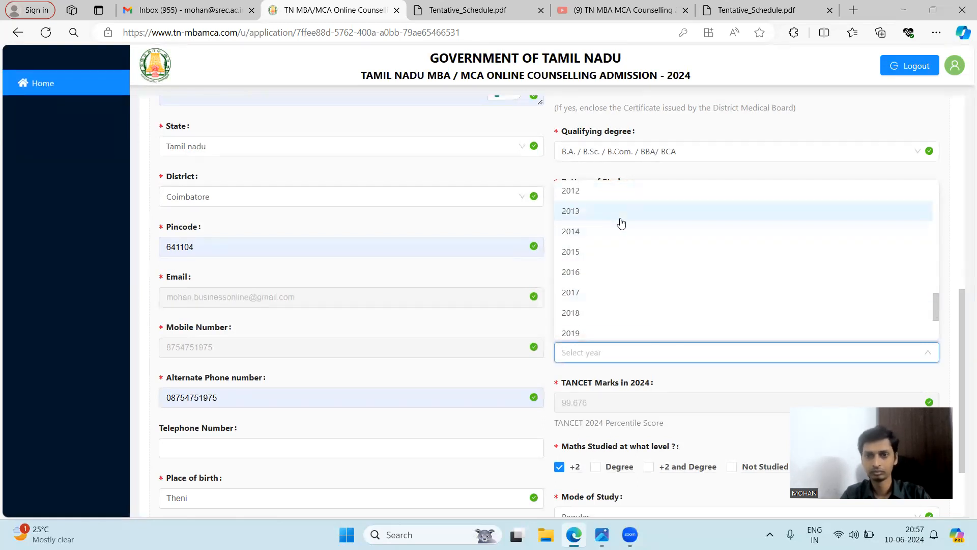
scroll(621, 222, up, 1)
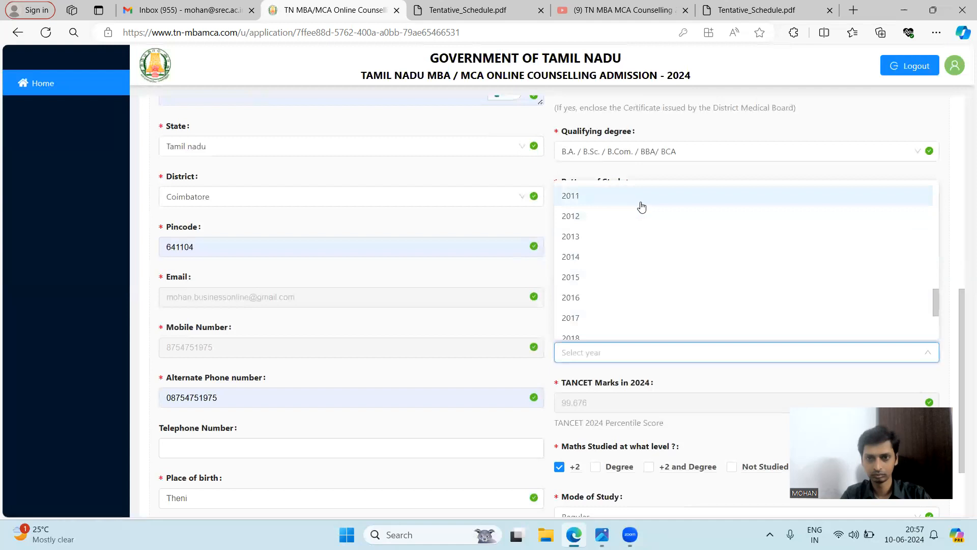
click(642, 207)
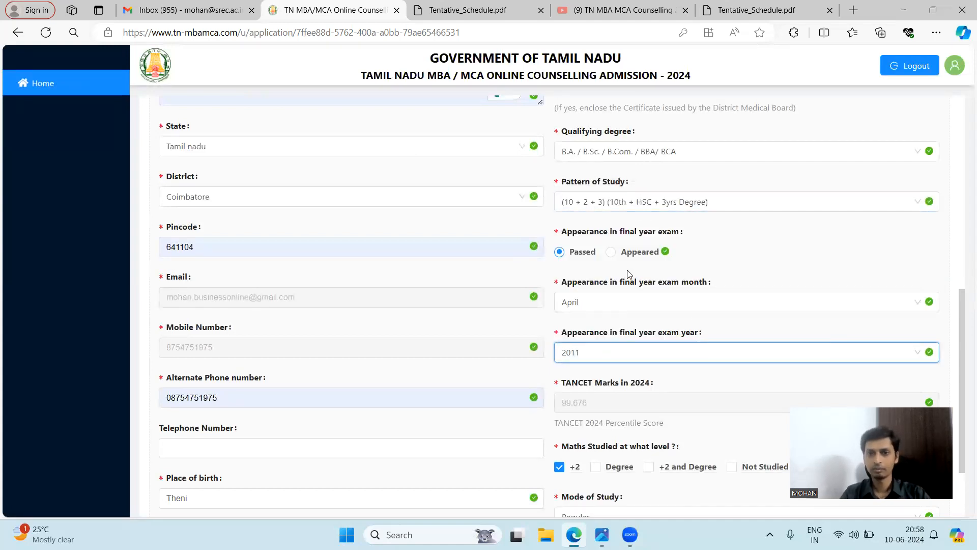
click(662, 352)
scroll(688, 318, down, 3)
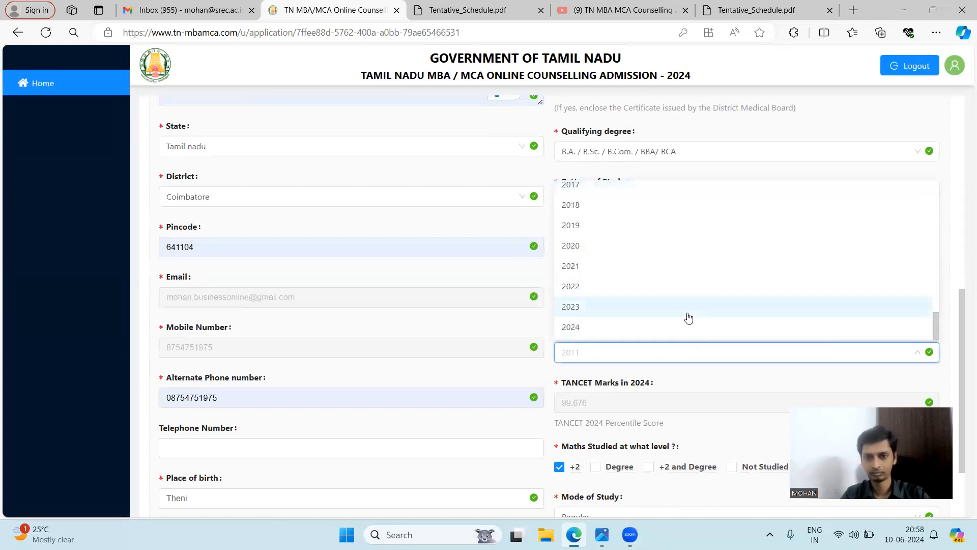
click(842, 131)
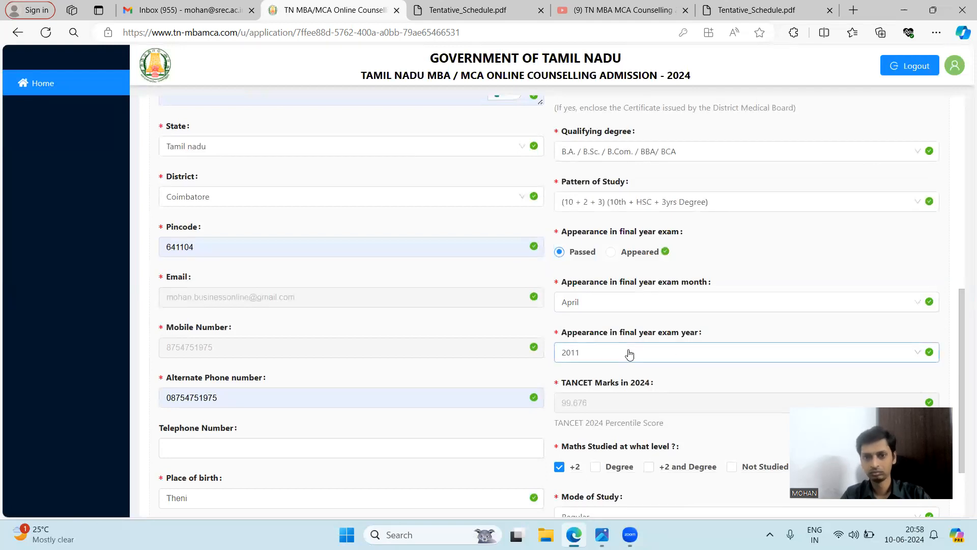
Step: Examine the TANCET 2024 marks field and the question about the level at which maths was studied
scroll(674, 424, down, 1)
scroll(673, 424, down, 2)
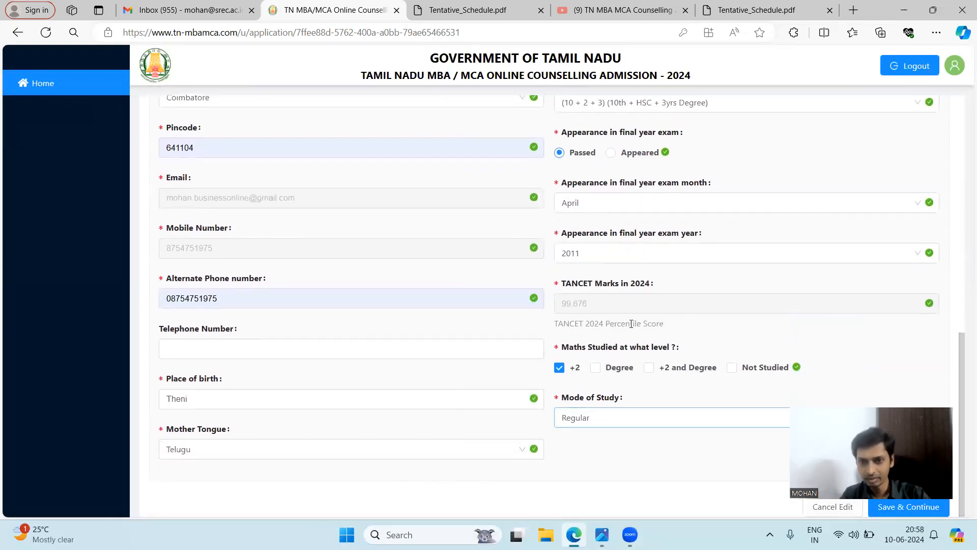
scroll(613, 312, up, 5)
scroll(613, 311, down, 4)
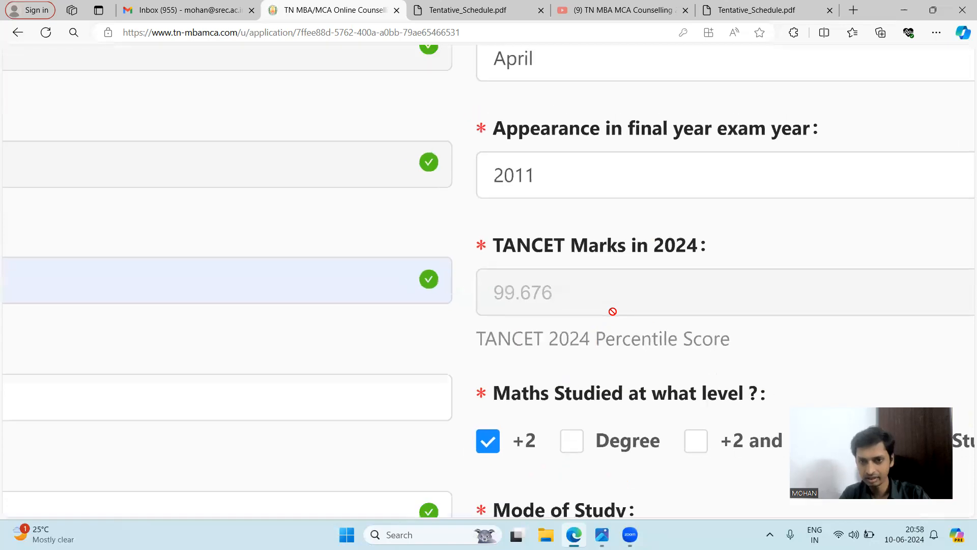
scroll(613, 312, down, 1)
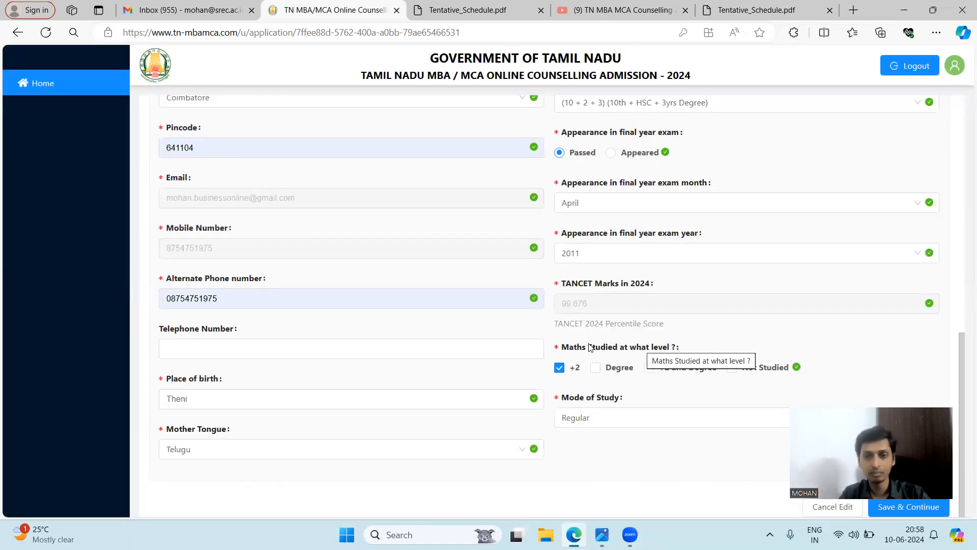
drag(588, 348, 674, 348)
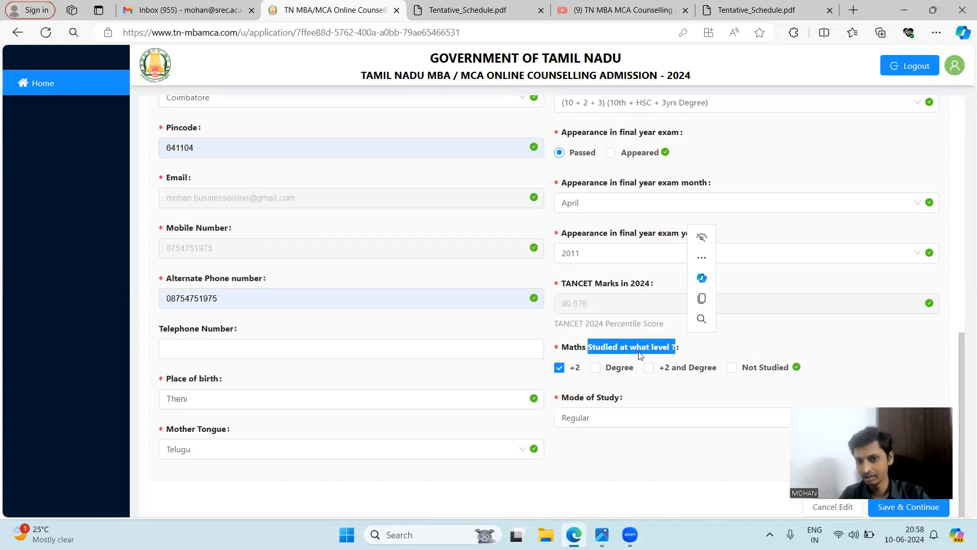
click(811, 335)
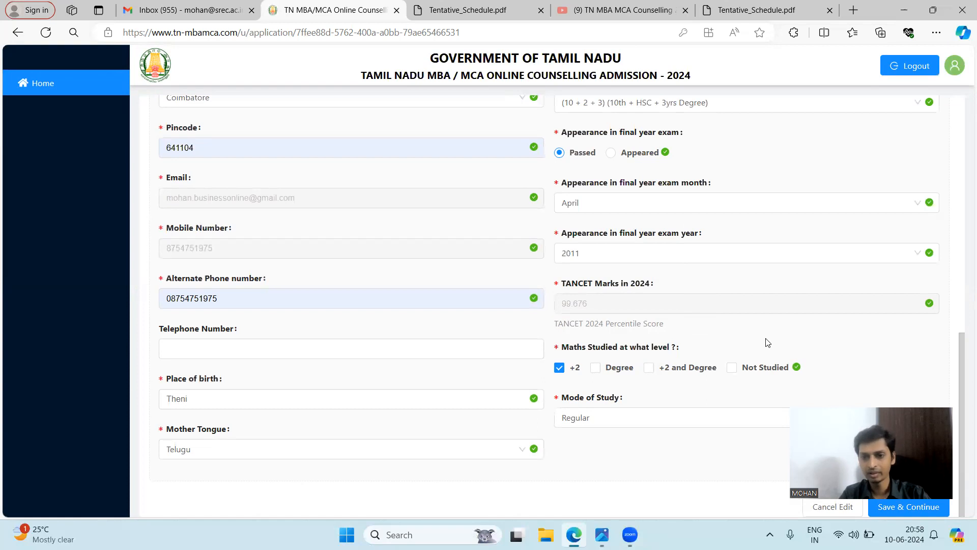
Step: Try adding Degree, +2 and Degree, and Not Studied to the maths levels, and withdraw Not Studied
click(598, 370)
click(650, 368)
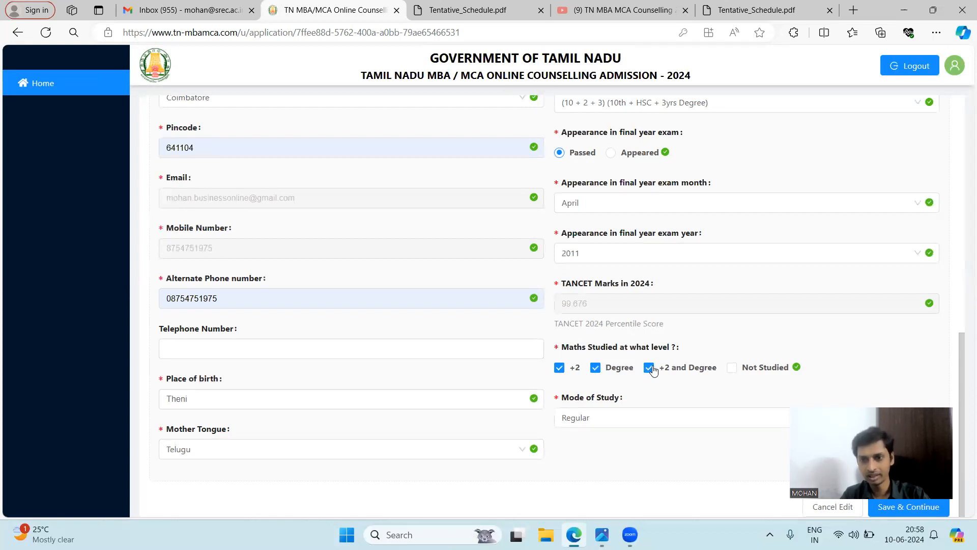
click(733, 369)
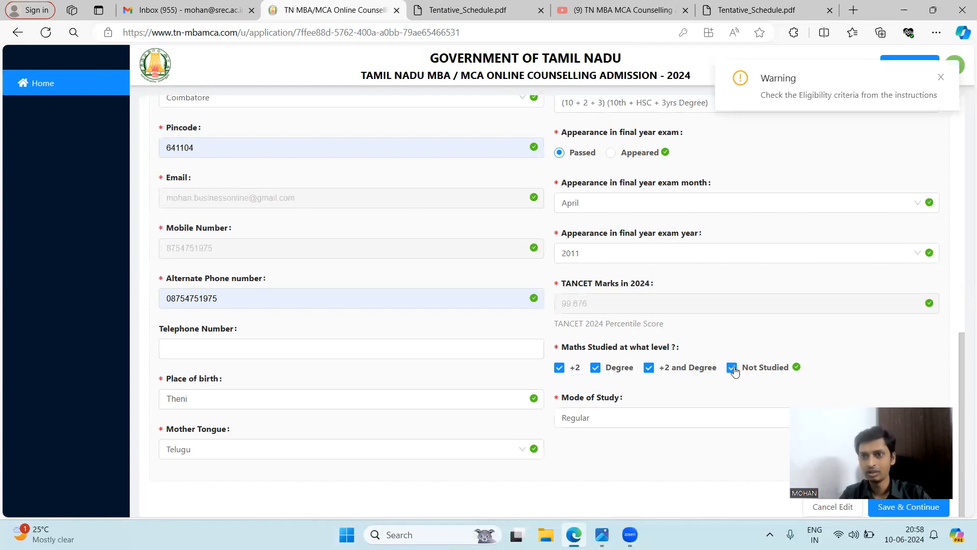
click(733, 368)
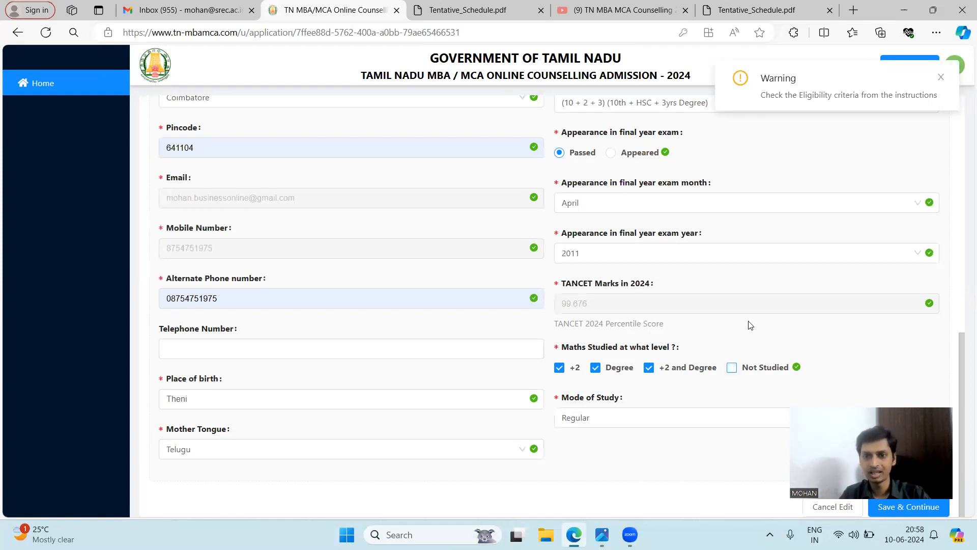
scroll(753, 294, up, 10)
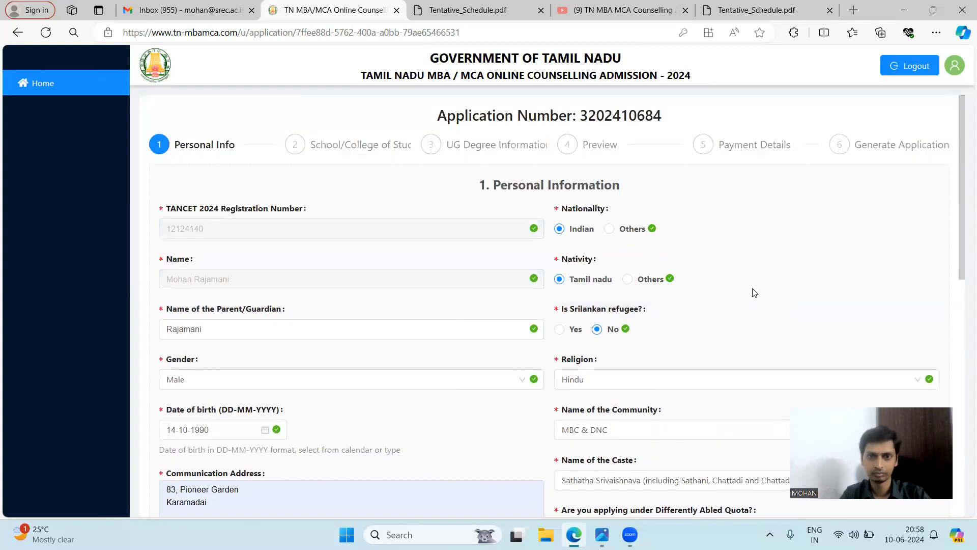
scroll(753, 293, down, 10)
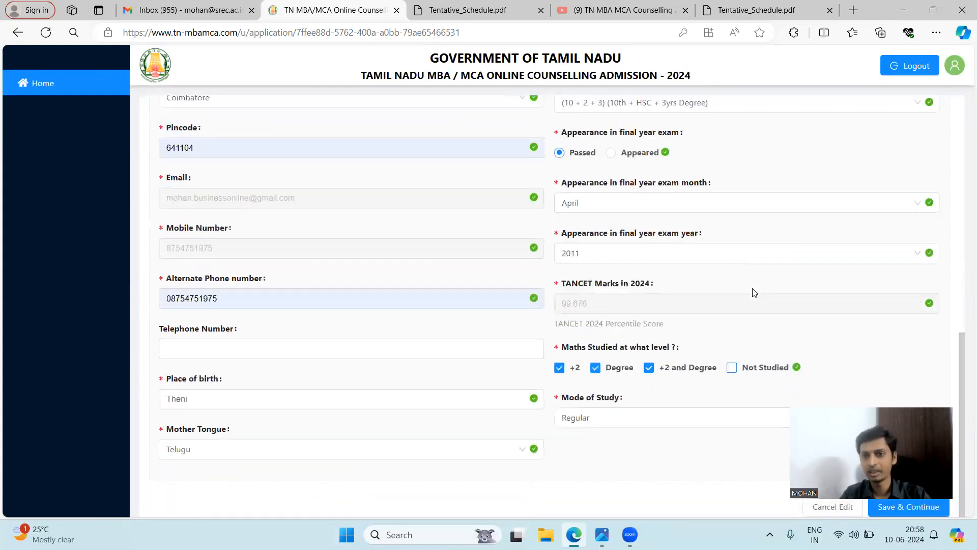
Step: Clear the selected maths levels and leave only +2 and Degree marked as the level studied
click(560, 371)
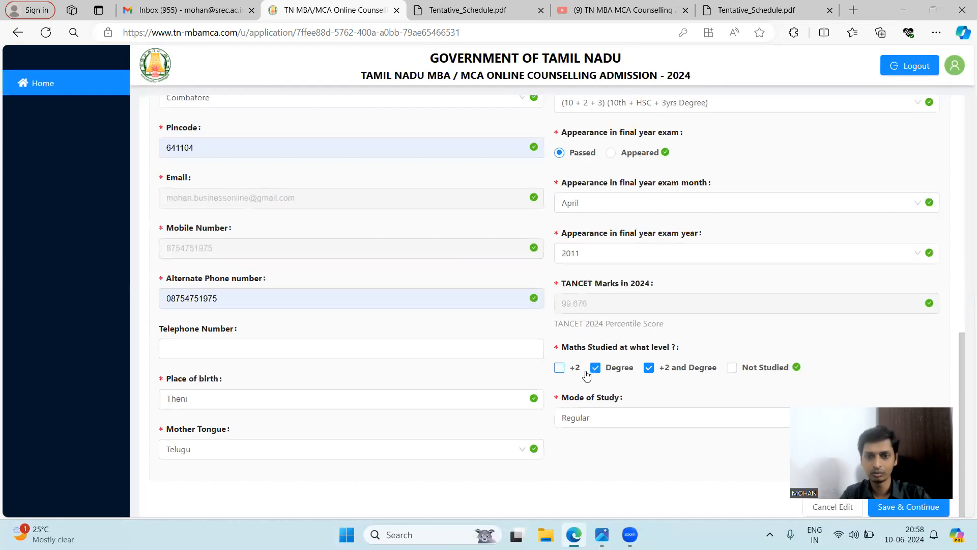
click(597, 369)
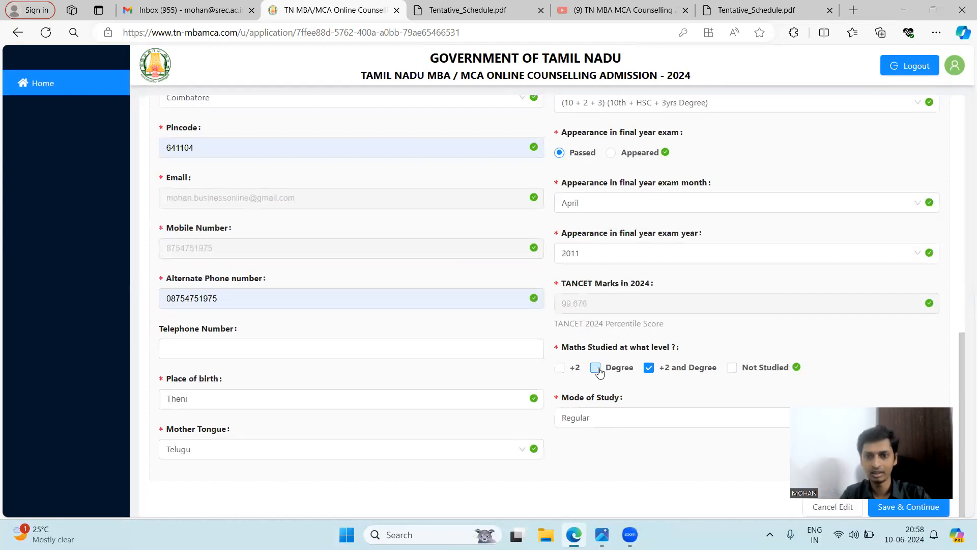
click(651, 368)
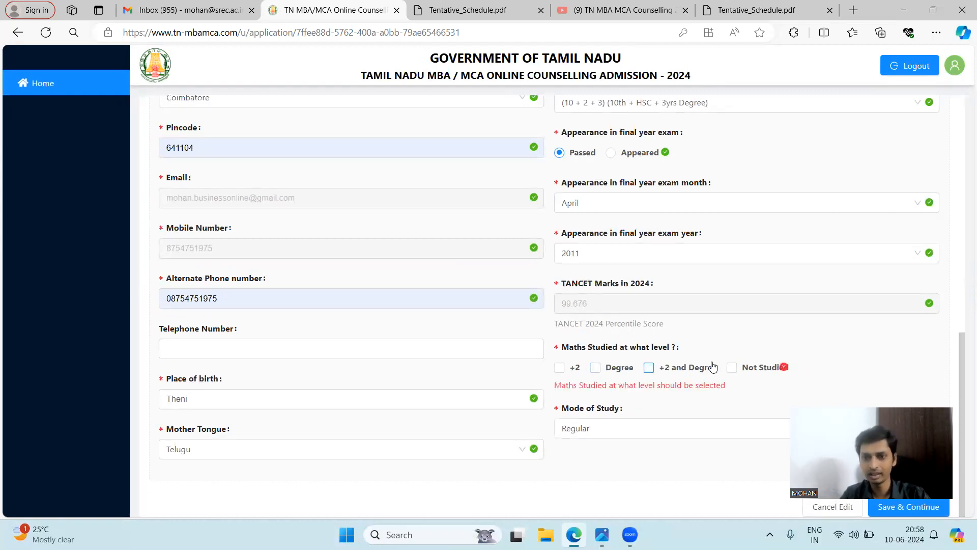
click(732, 368)
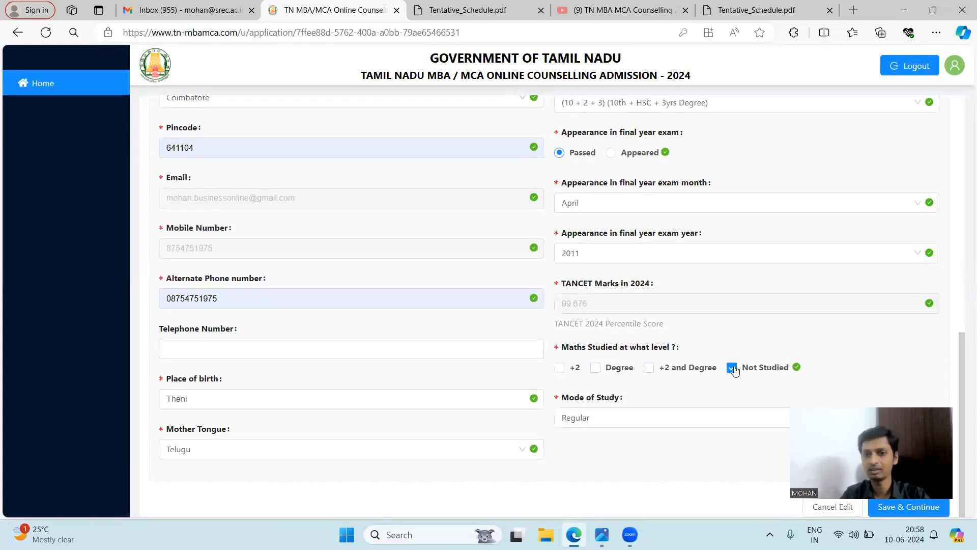
click(732, 368)
click(560, 367)
click(561, 367)
click(649, 367)
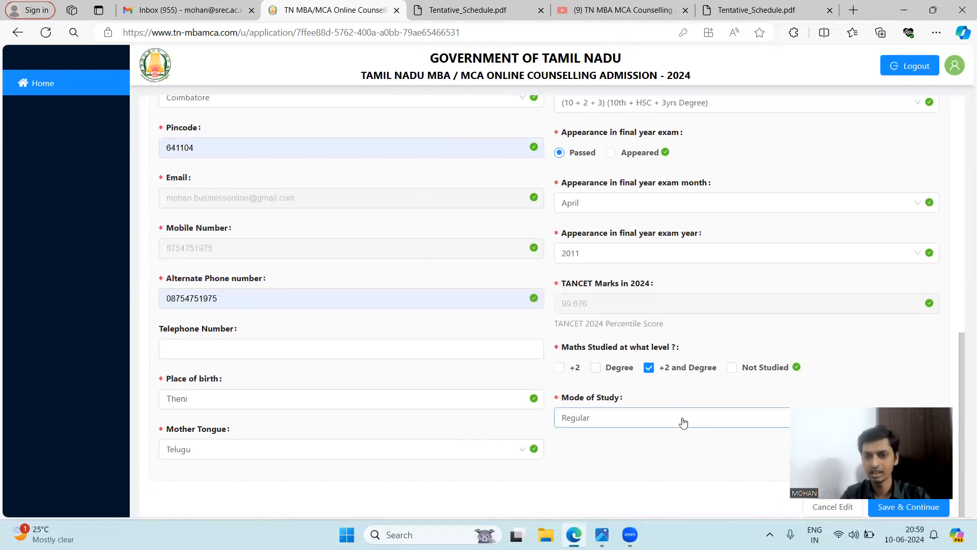
Step: Choose Regular as the mode of study and review the end of the form with its save option
click(684, 423)
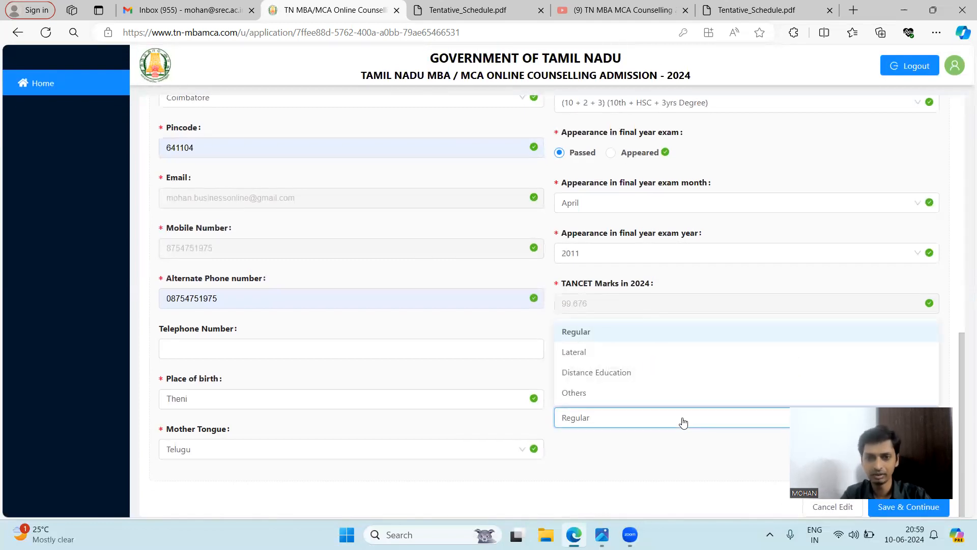
click(660, 327)
scroll(627, 441, down, 1)
scroll(627, 441, up, 1)
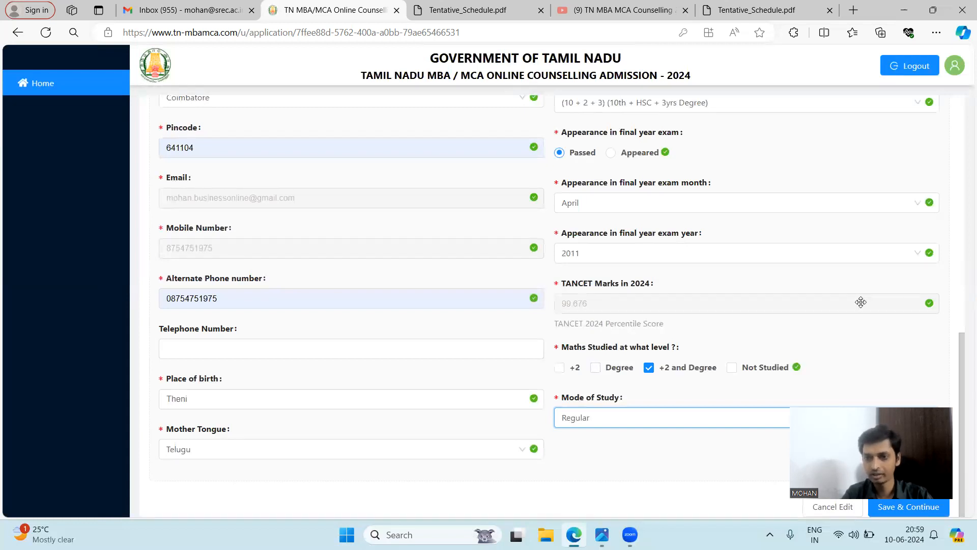
scroll(914, 451, up, 5)
scroll(913, 451, down, 3)
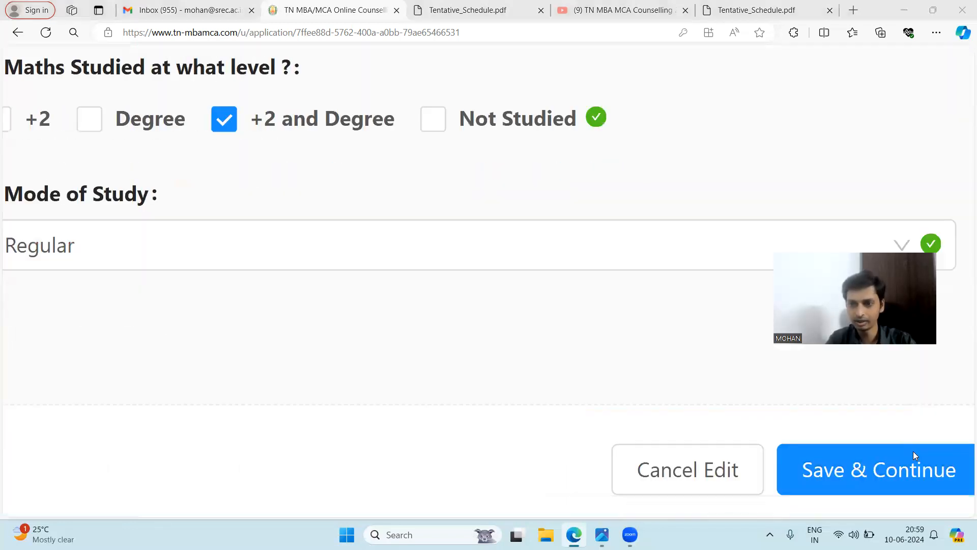
scroll(810, 415, down, 5)
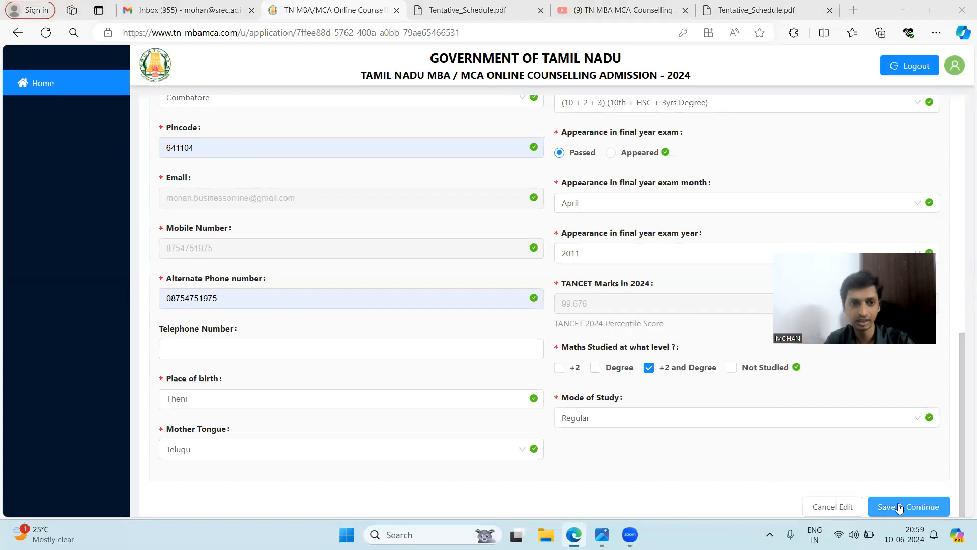
Step: Remove the leading zero from the alternate phone number, and save the personal information to continue
click(175, 297)
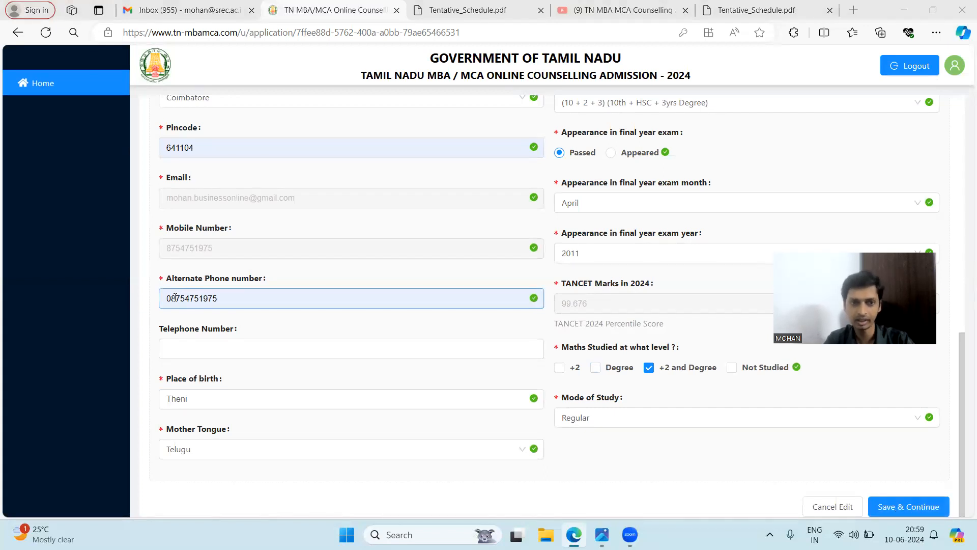
click(171, 297)
key(BackSpace)
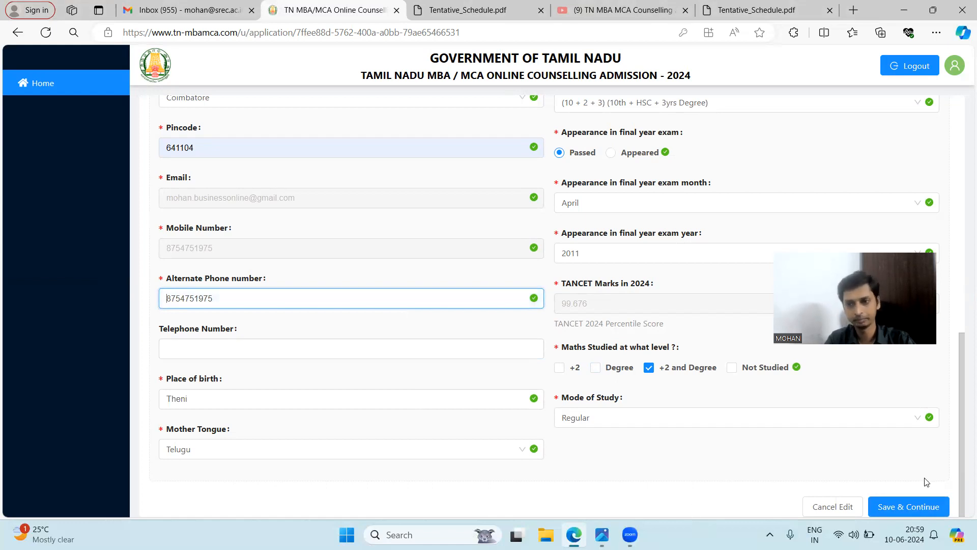
click(911, 507)
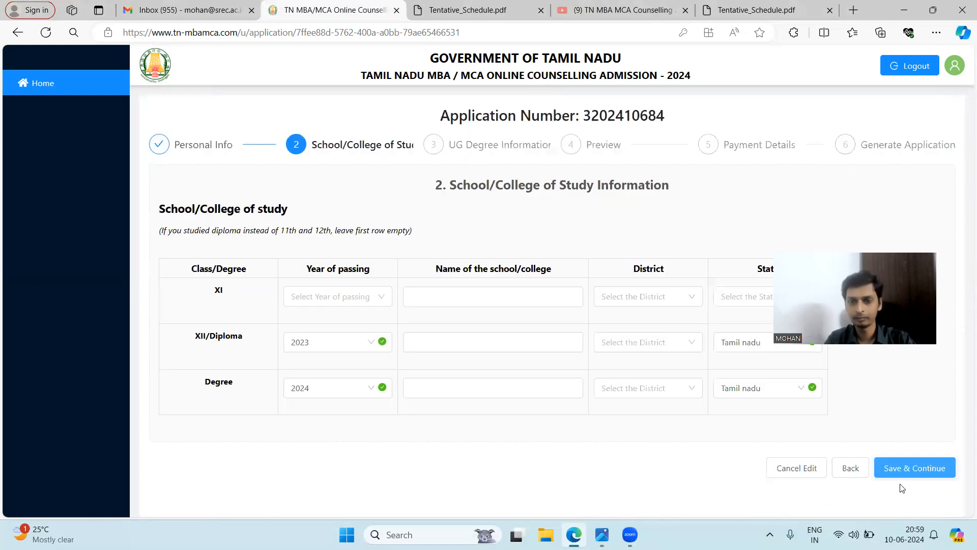
Step: Examine the application number and the note about which study row diploma holders leave empty
drag(865, 289, 873, 135)
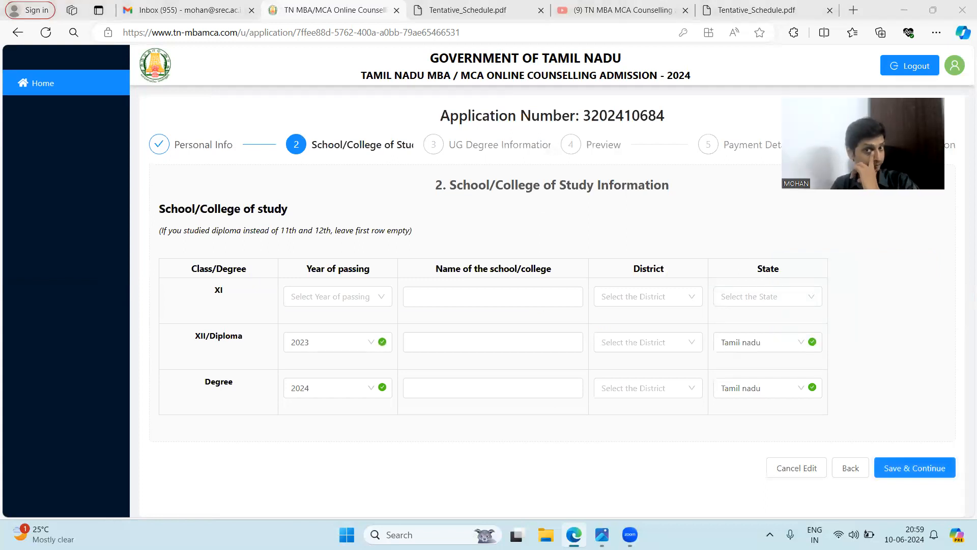
double_click(599, 116)
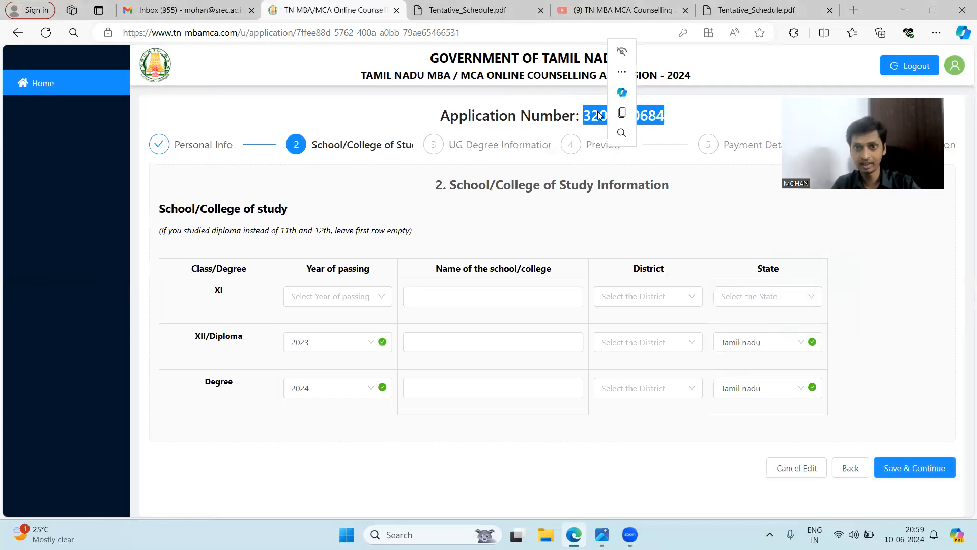
click(298, 242)
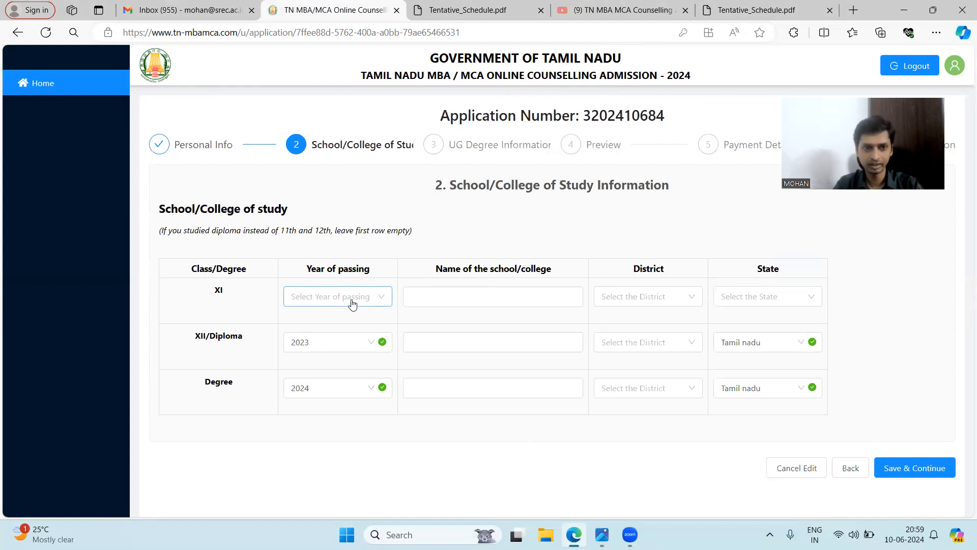
scroll(215, 219, up, 5)
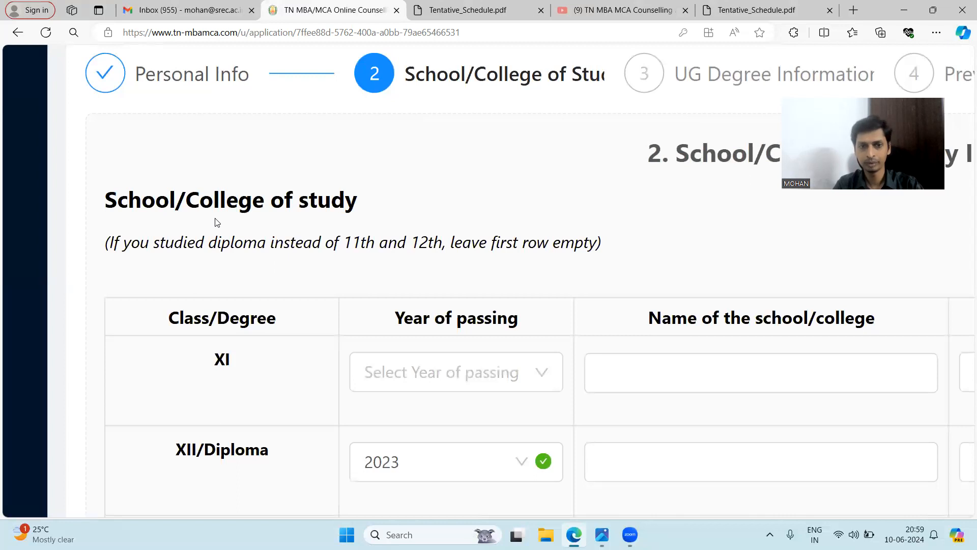
scroll(215, 222, down, 5)
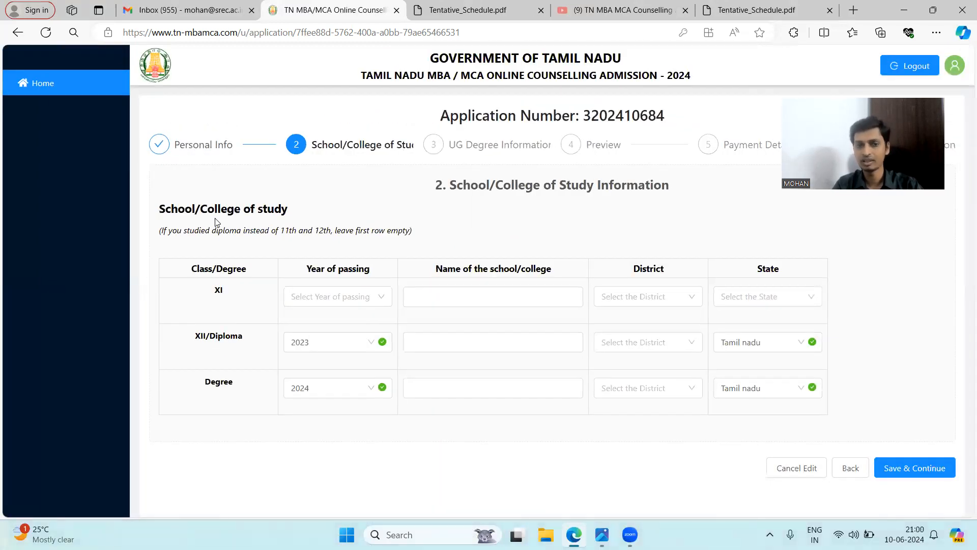
Step: Set the year of passing for class XI to 2007
click(366, 298)
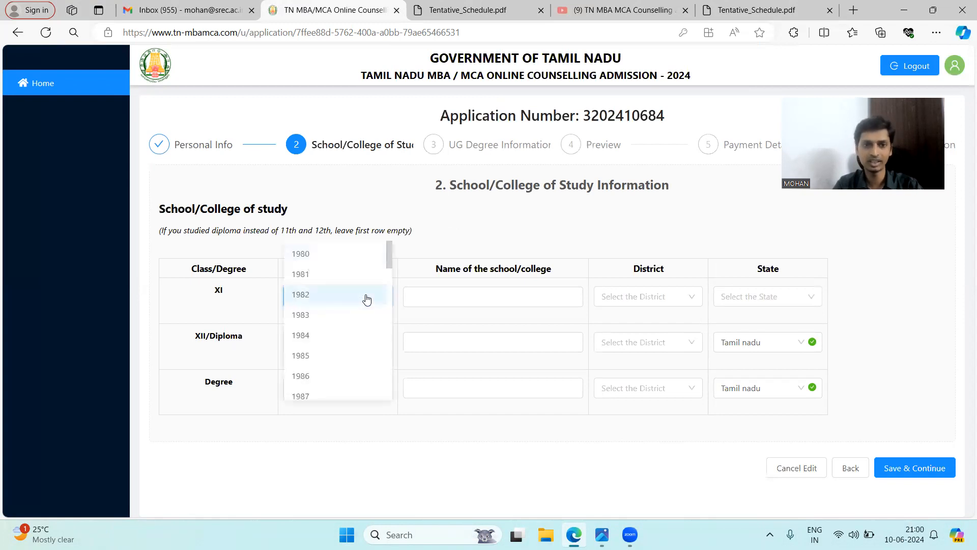
scroll(337, 356, down, 5)
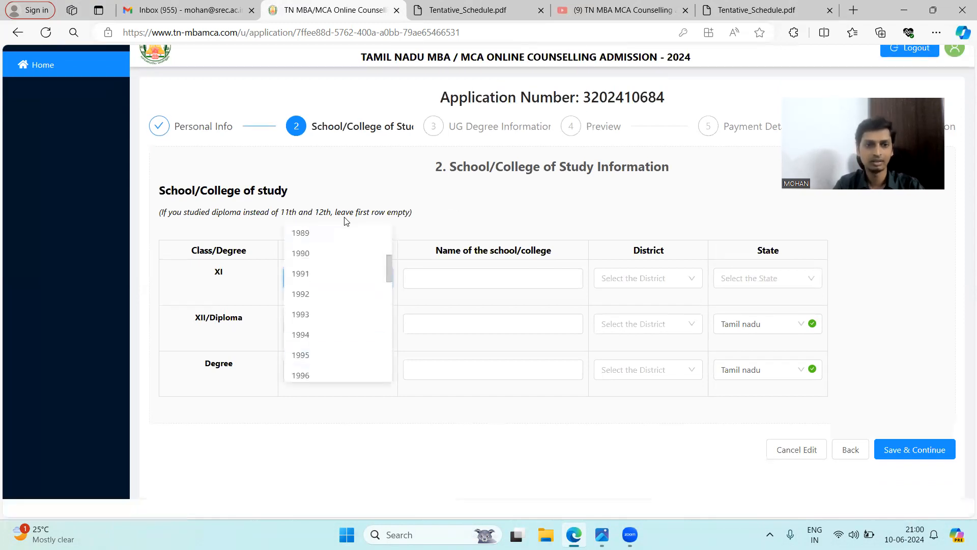
scroll(338, 340, down, 2)
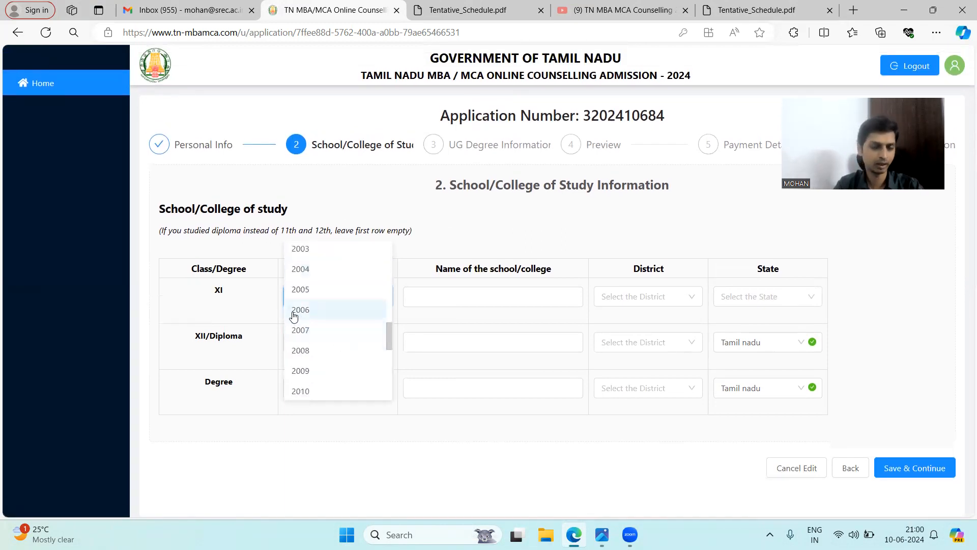
click(308, 333)
Step: Enter "SRSI, Coimbatore" as the name of the class XI school
click(487, 299)
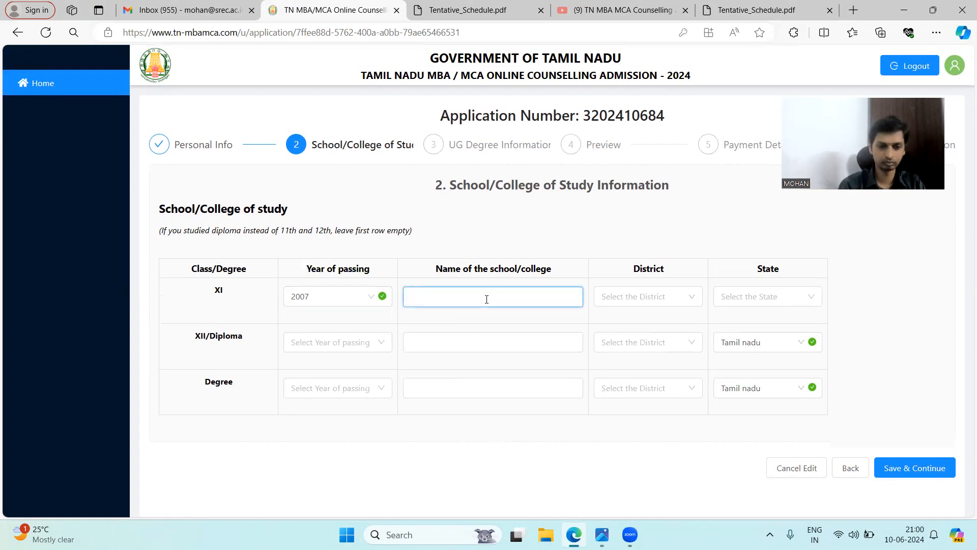
text(SREC)
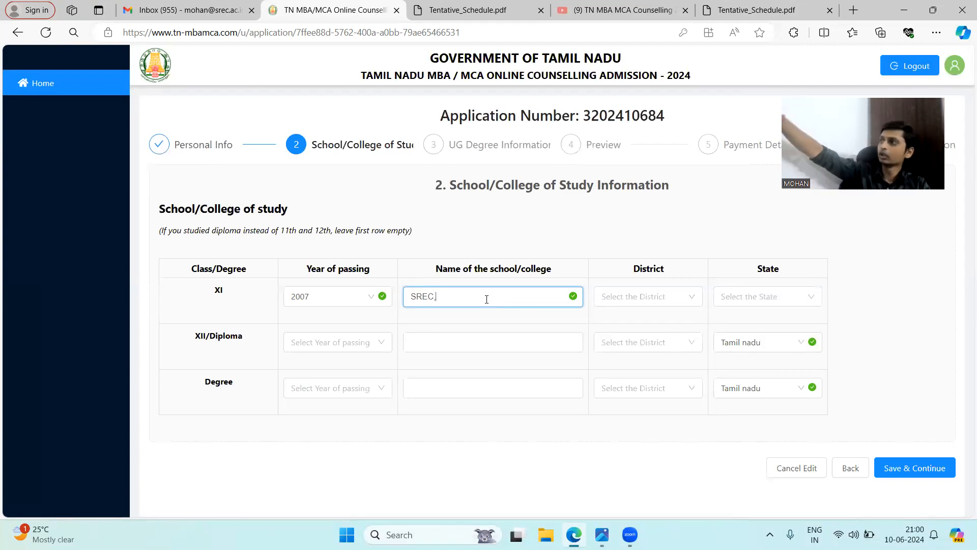
text(,)
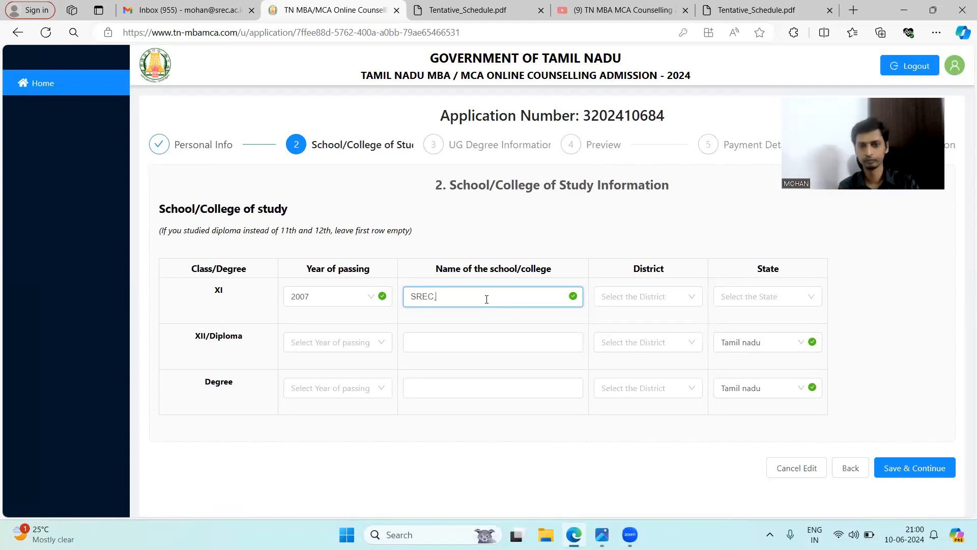
text(Ka)
key(BackSpace)
text(Ka)
key(BackSpace)
key(BackSpace)
key(BackSpace)
key(BackSpace)
key(BackSpace)
text(RSI, Coimbatore)
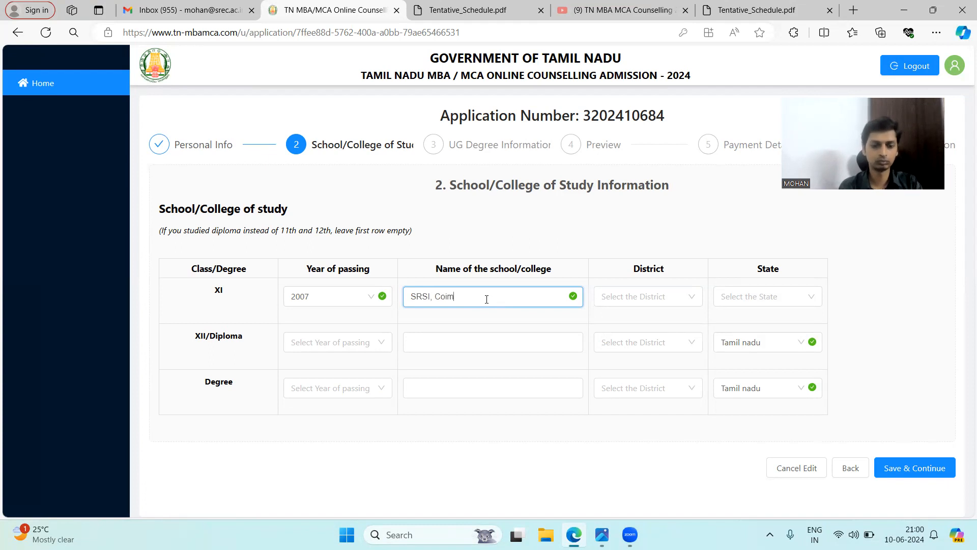
Step: Choose Coimbatore as the district and Tamil nadu as the state for the class XI school
click(645, 307)
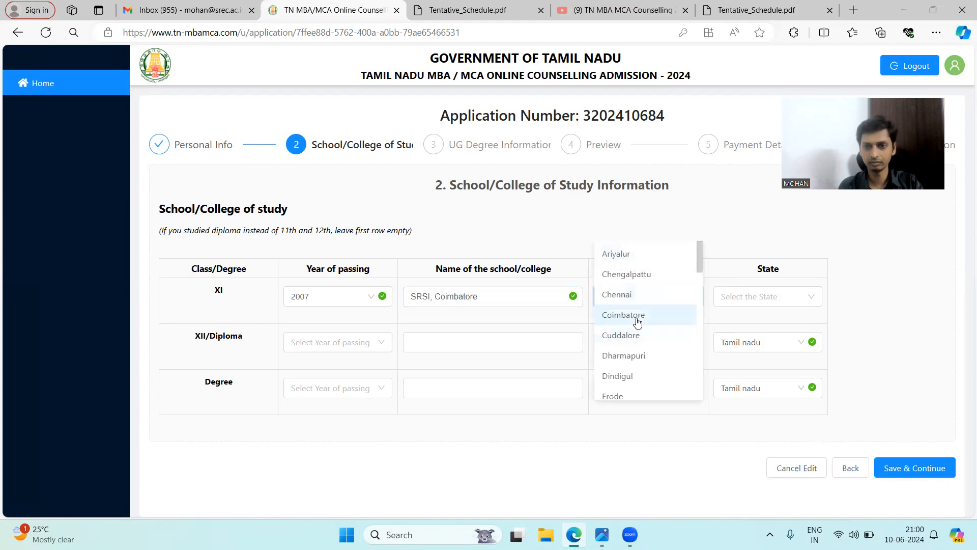
click(635, 316)
click(758, 295)
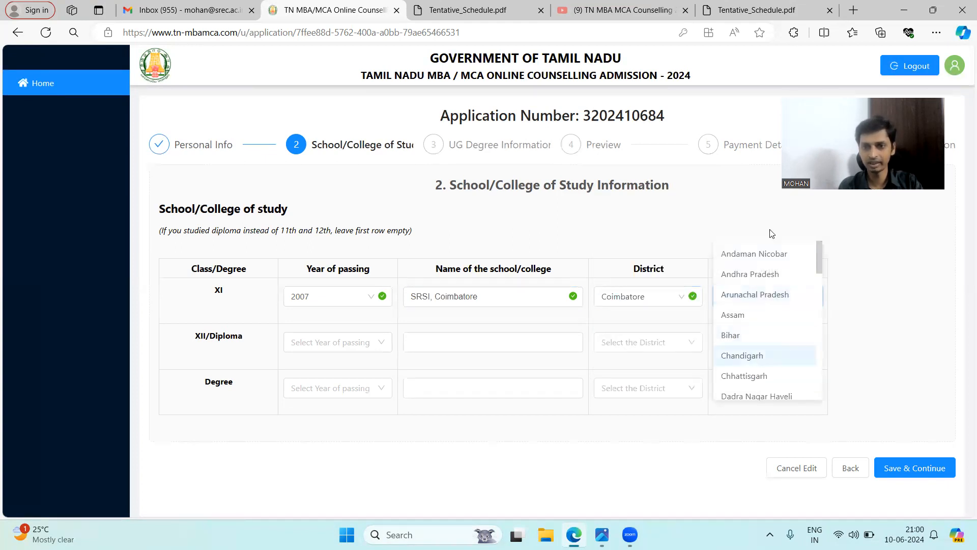
scroll(754, 330, down, 2)
scroll(753, 329, down, 1)
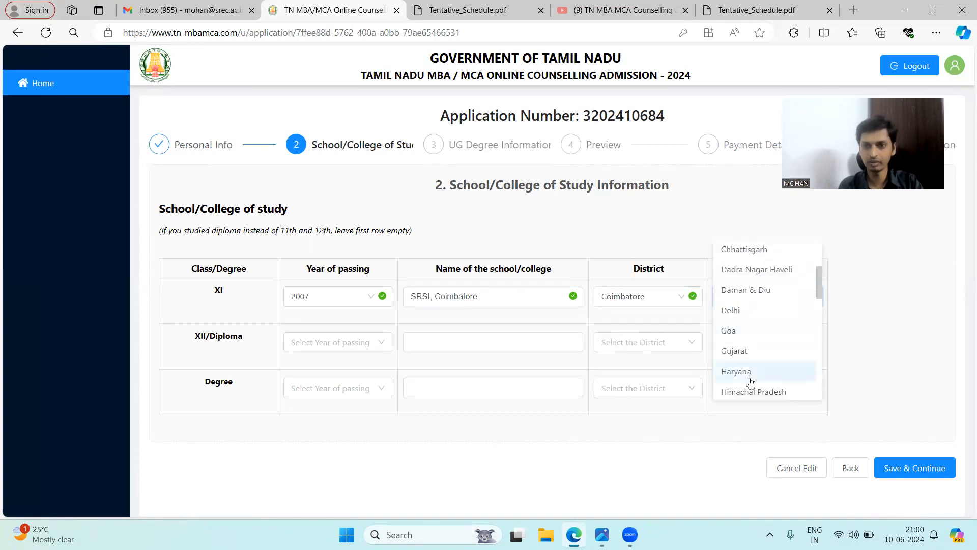
scroll(751, 374, down, 2)
scroll(751, 382, down, 3)
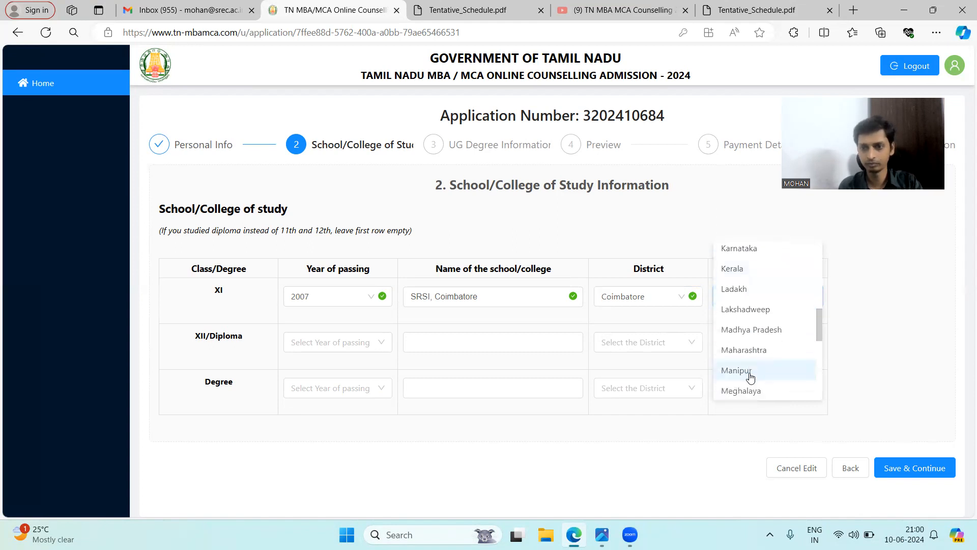
scroll(753, 324, down, 6)
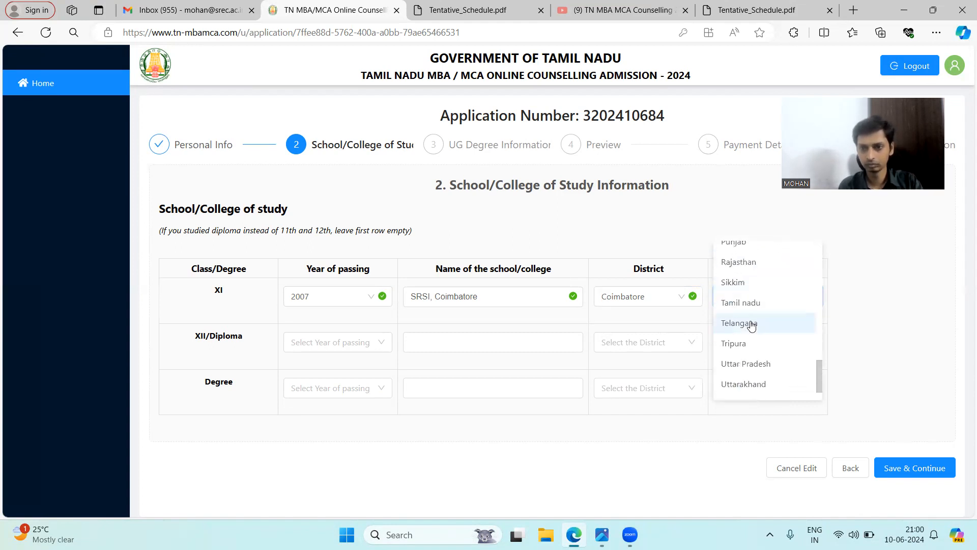
click(758, 308)
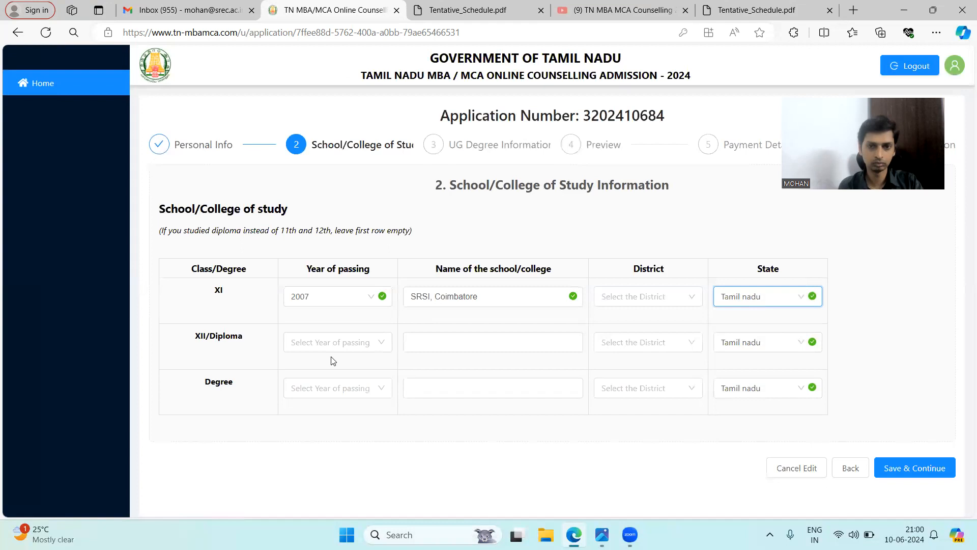
Step: Set the XII/Diploma year of passing to 2008 and enter "SRSI, Coimbatore" as its school name
click(355, 347)
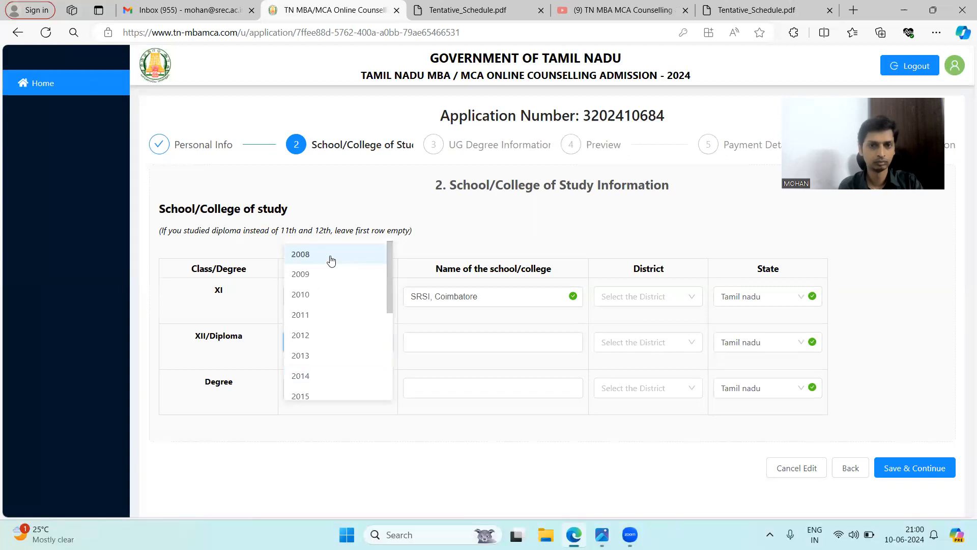
click(329, 257)
click(432, 350)
text(SRSI)
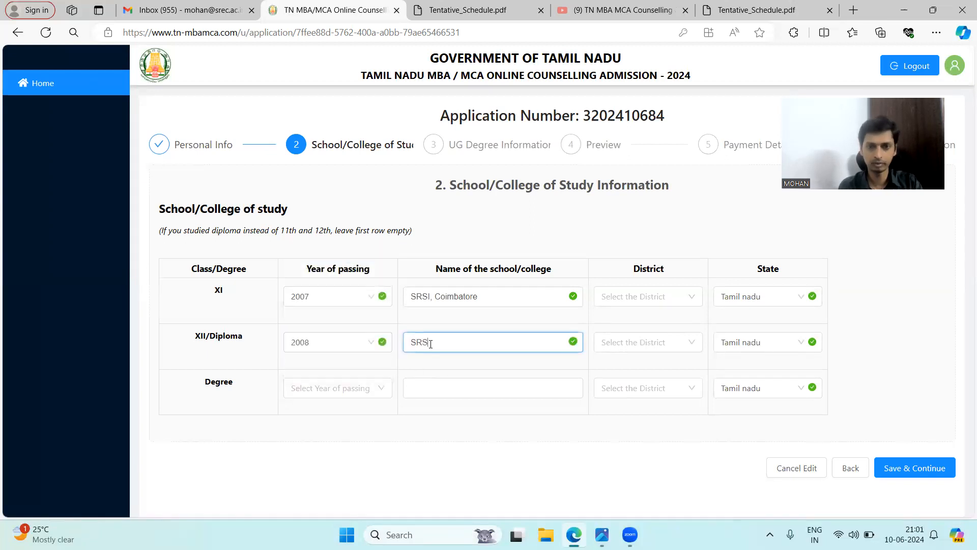
text(, Coi)
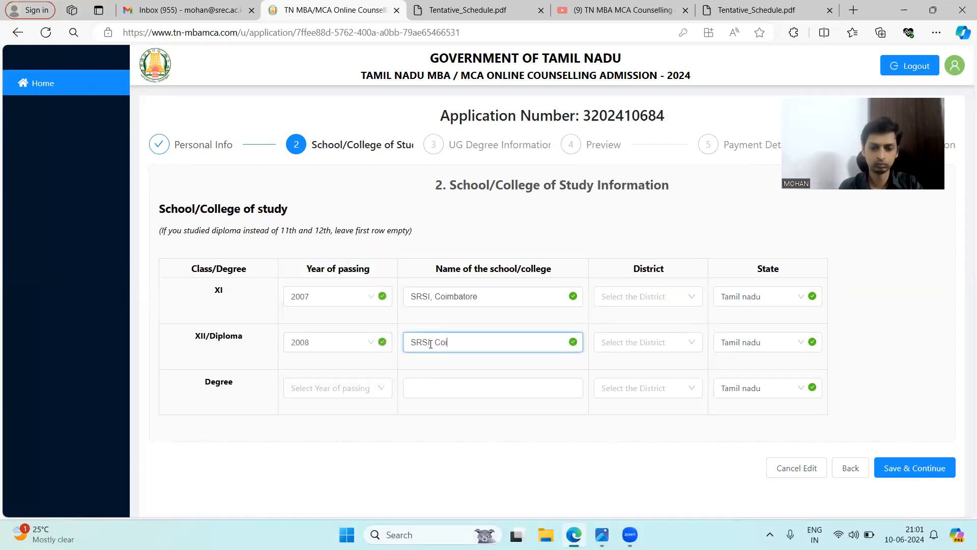
text(mbatore)
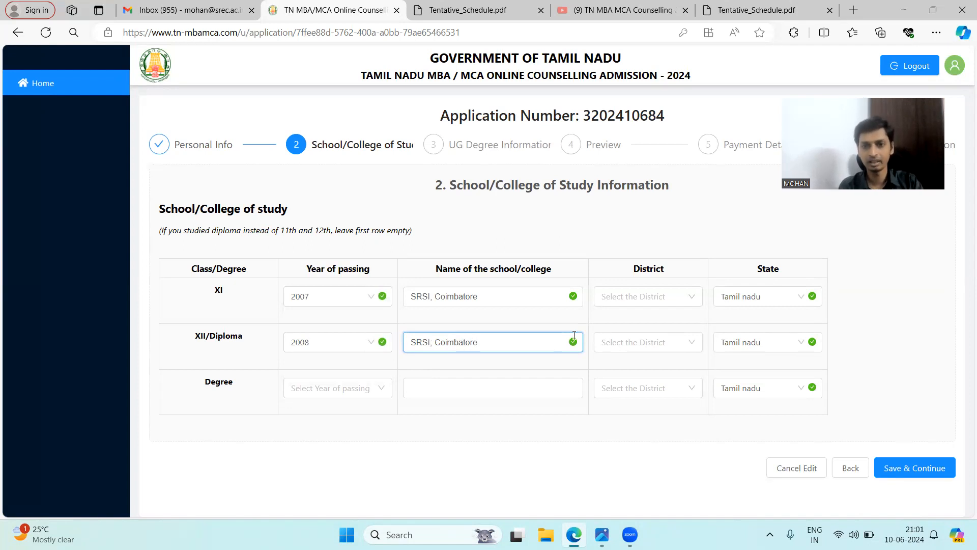
Step: Choose Coimbatore as the district for both the XI and XII/Diploma rows
click(673, 301)
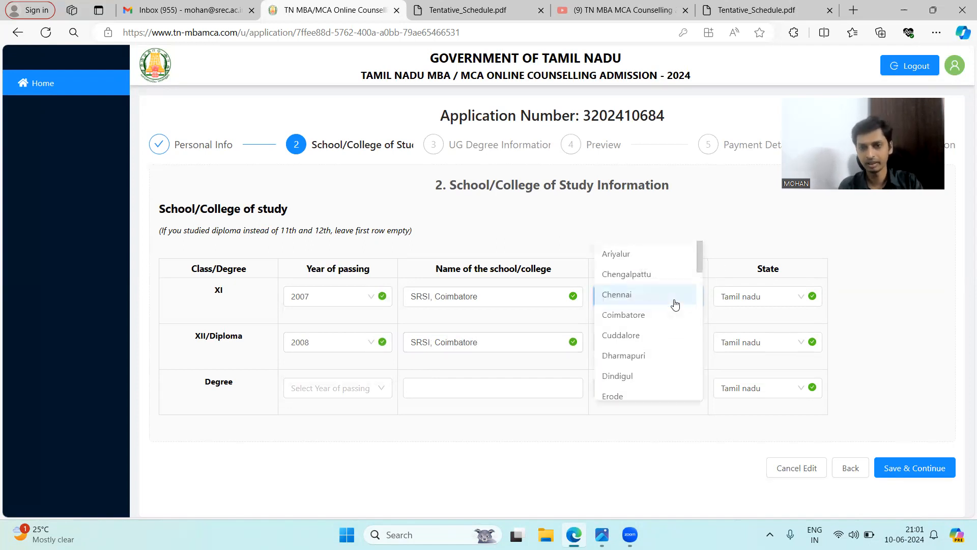
click(658, 322)
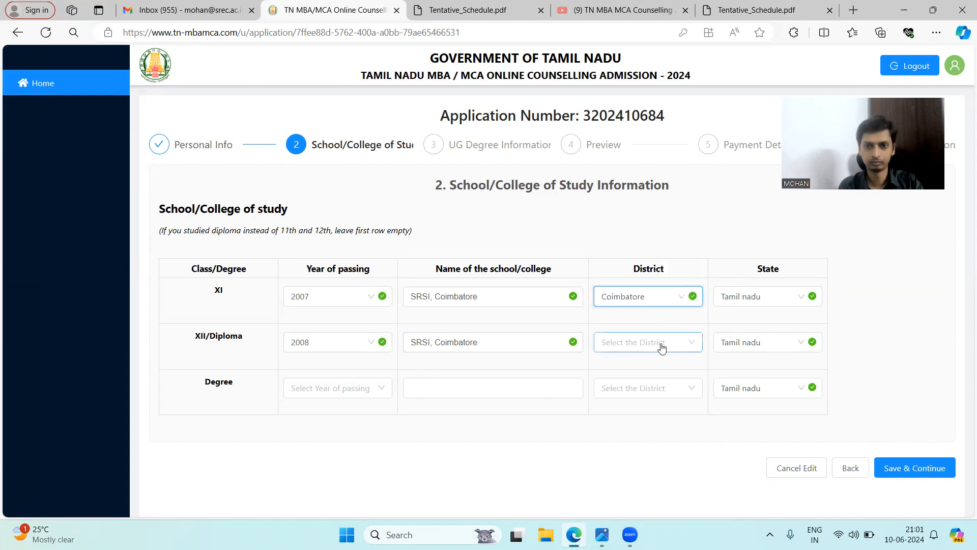
click(645, 342)
click(639, 316)
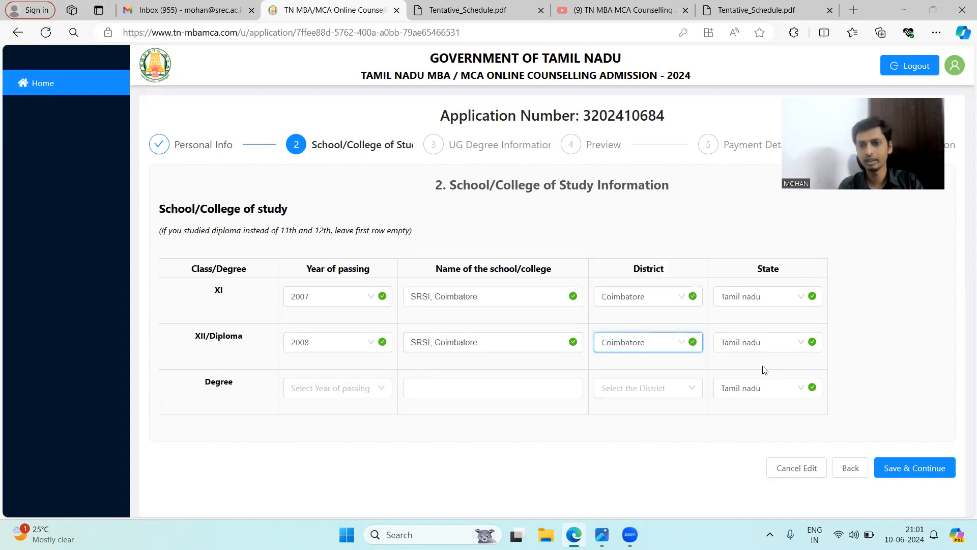
Step: Set the Degree year of passing to 2011 and enter VLBJCAS as the college name
click(341, 387)
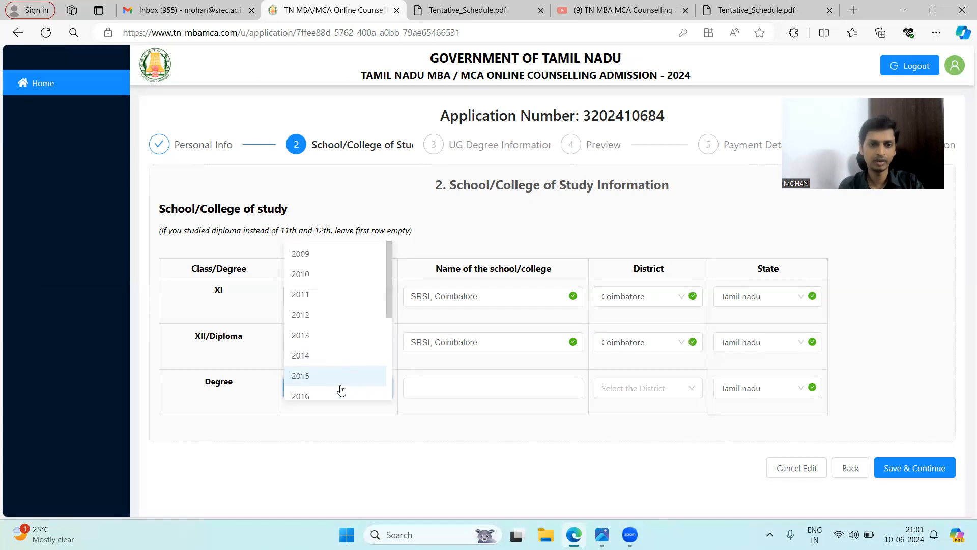
click(324, 295)
click(452, 385)
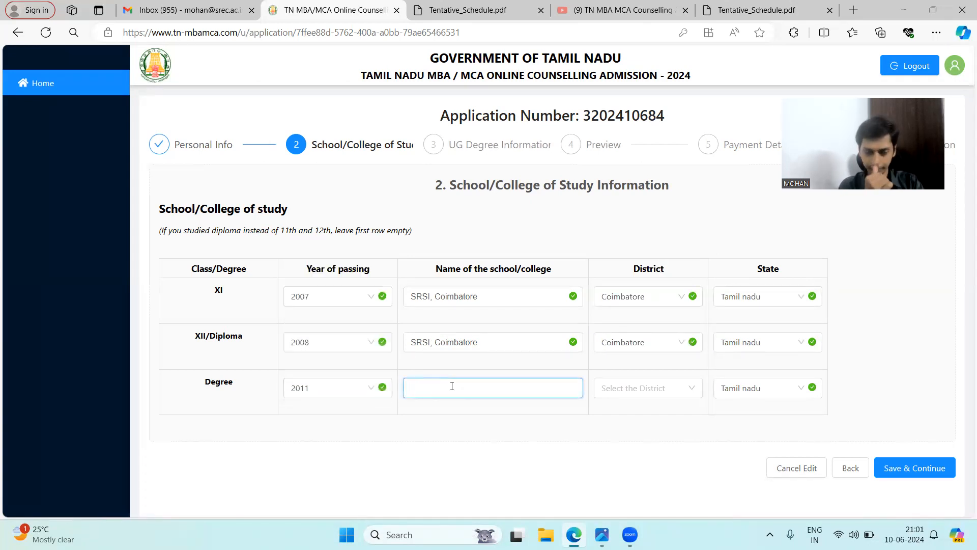
text(VLB)
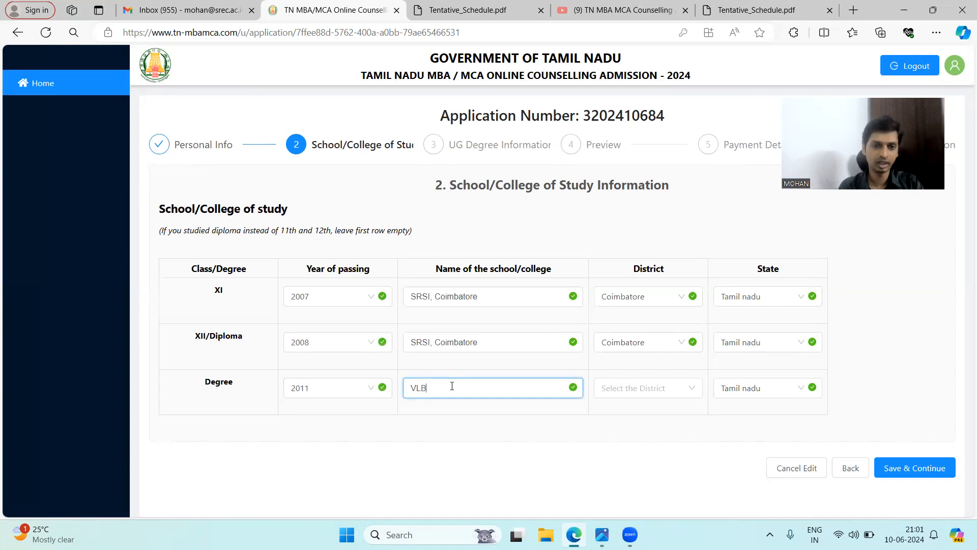
click(353, 389)
scroll(338, 375, down, 3)
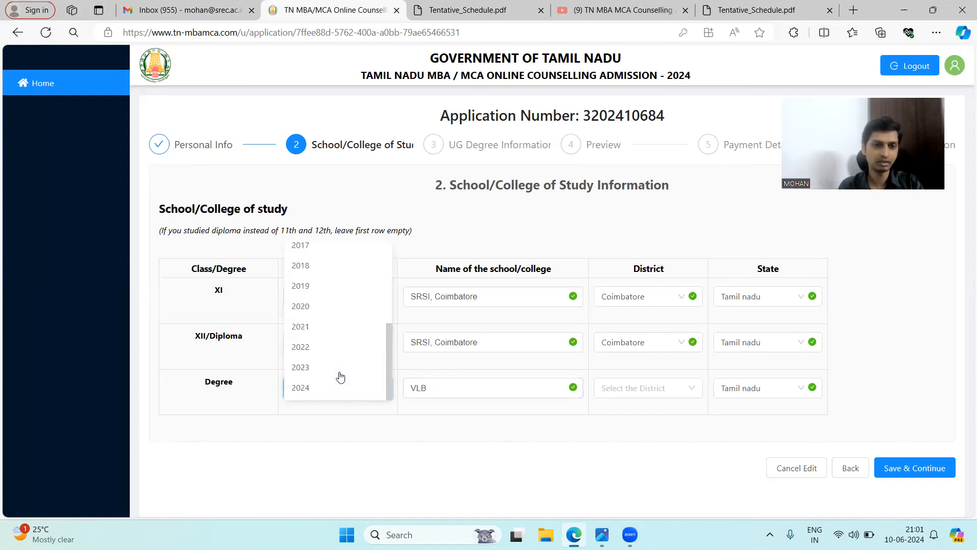
click(535, 385)
text(JCAS)
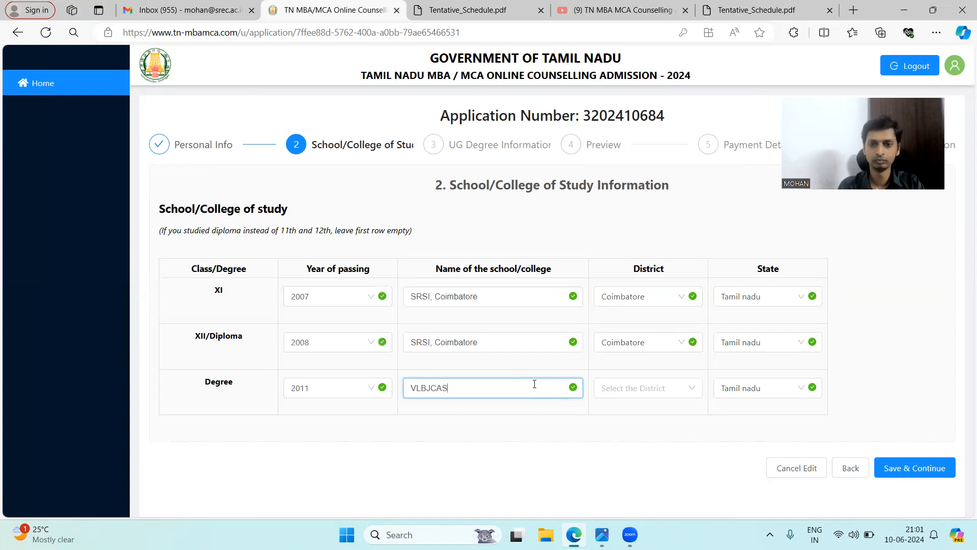
Step: Choose Coimbatore as the Degree college's district, and save the school and college information to continue
click(677, 391)
click(655, 309)
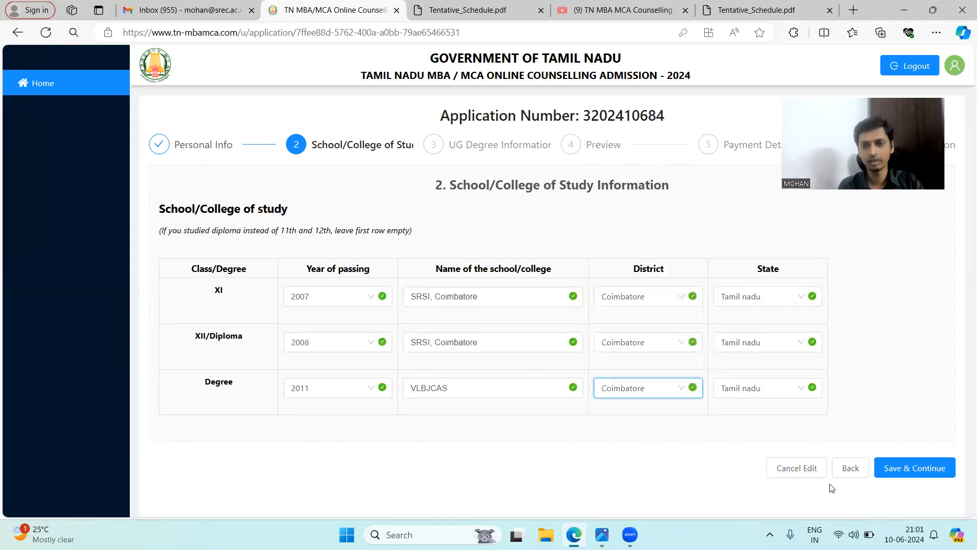
click(917, 473)
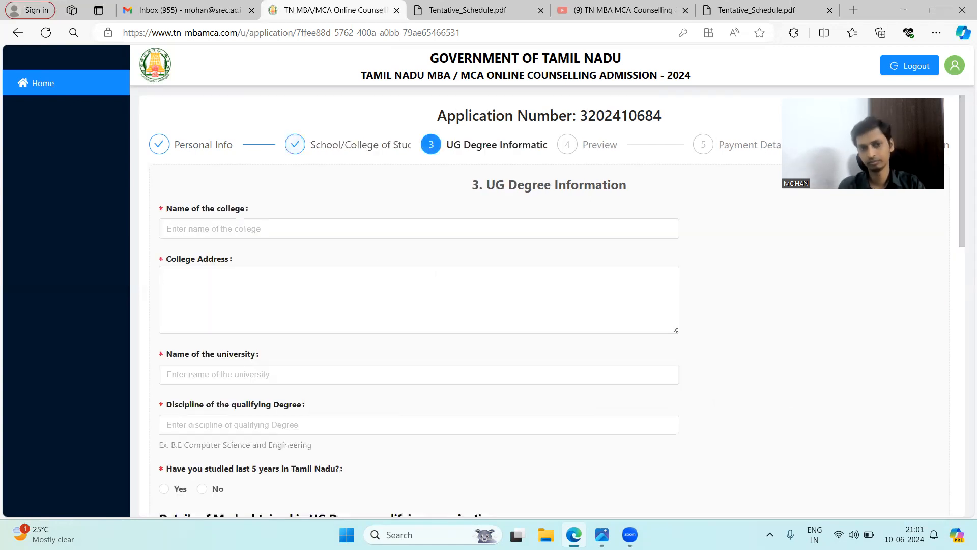
Step: Enter "VLB Janakiammal College of Arts and Science" as the name of the UG degree college
scroll(377, 262, down, 1)
click(331, 205)
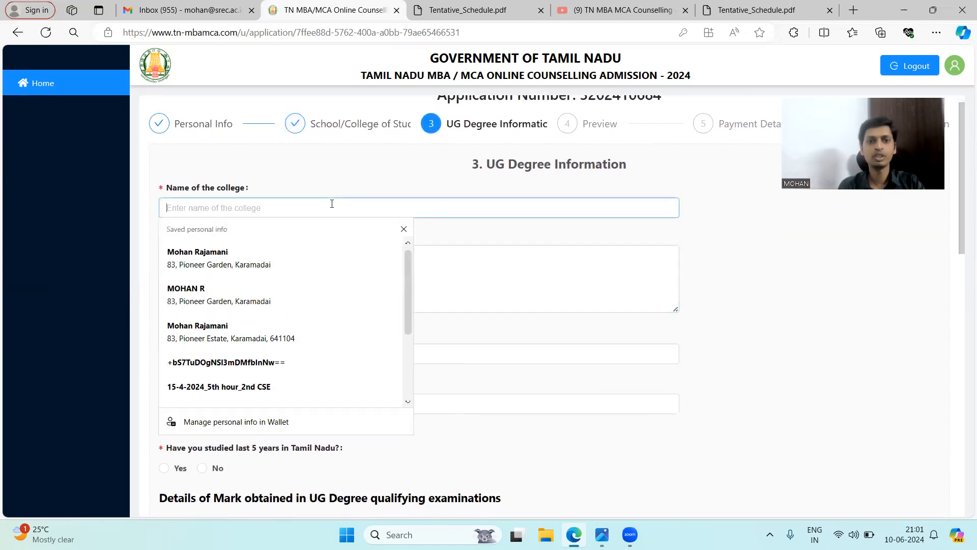
text(VLB)
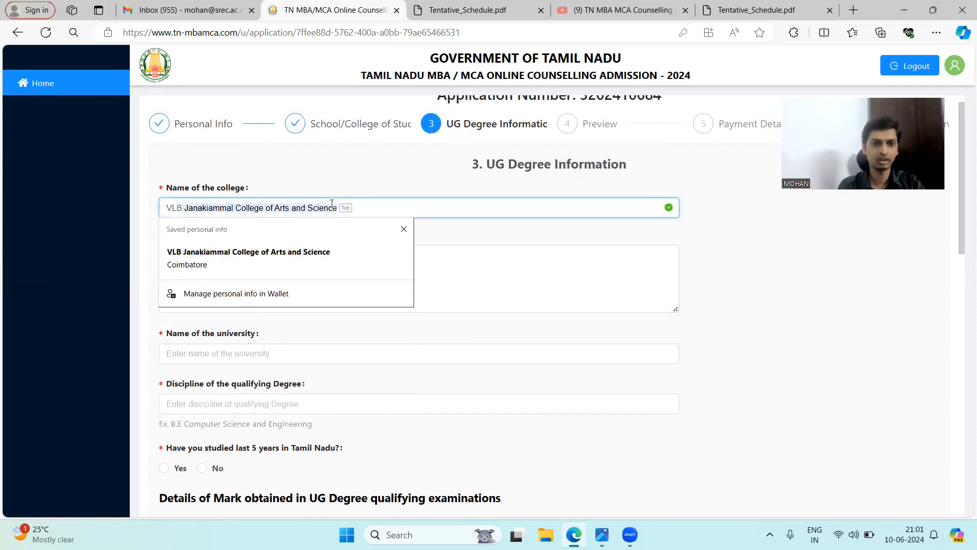
click(526, 266)
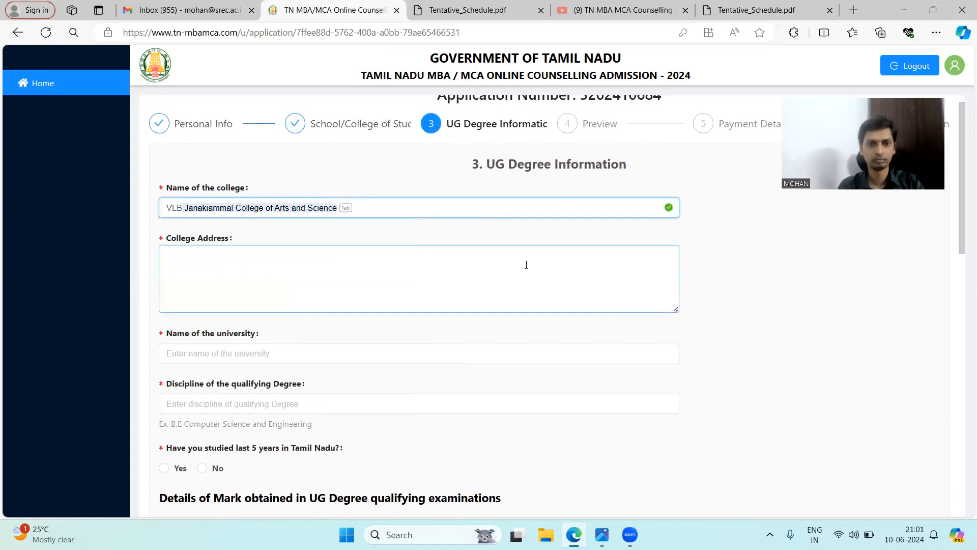
click(361, 204)
key(Tab)
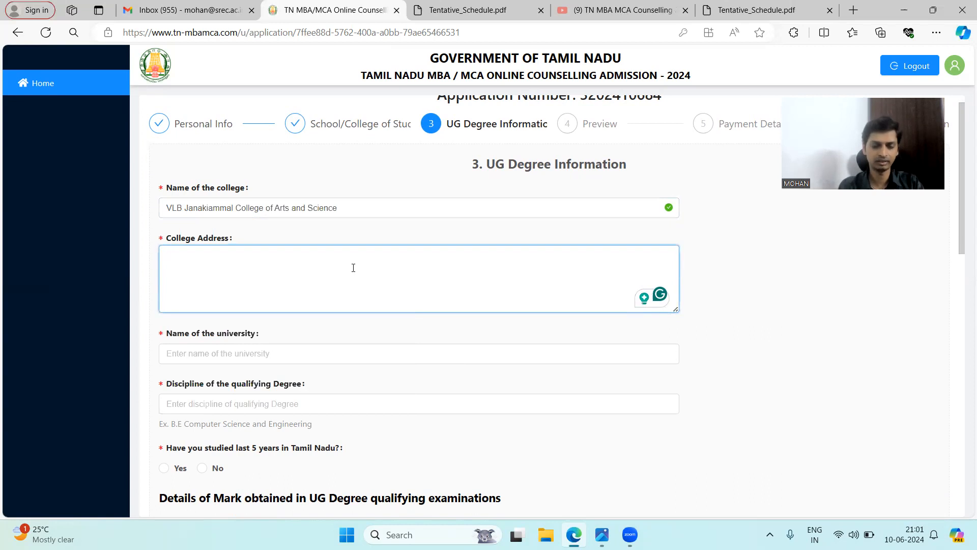
Step: Fill in the college address on two lines, with the locality first and the city below it
text(Covaipu)
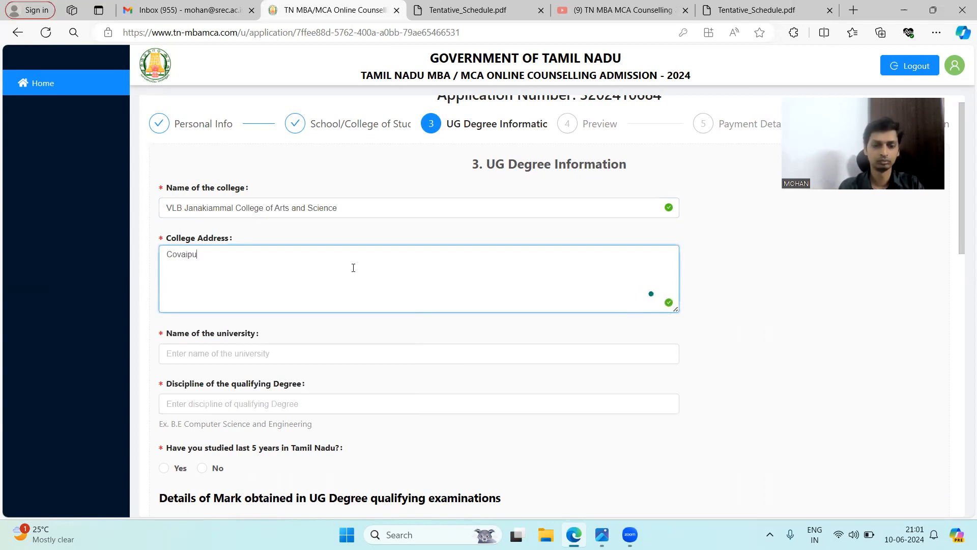
text(dur Piri)
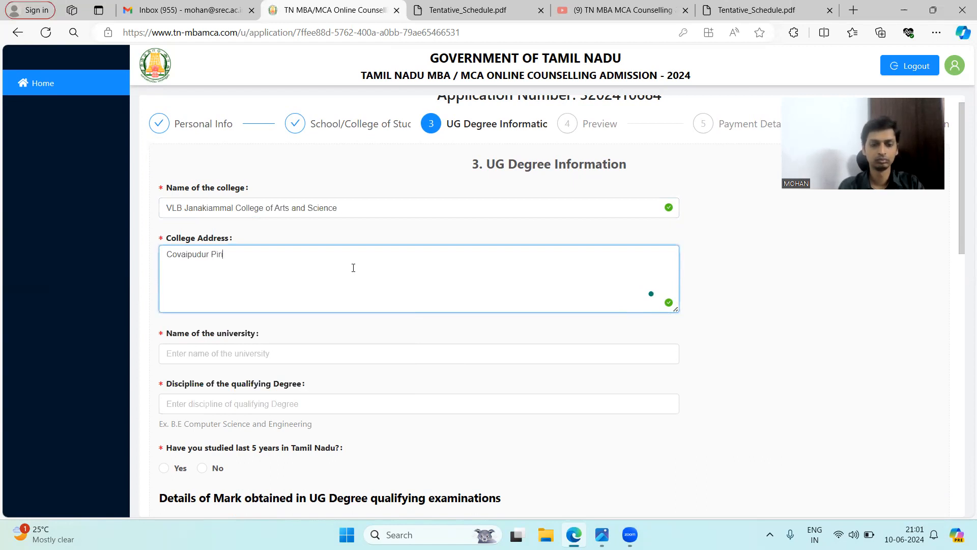
text(vu,)
key(Return)
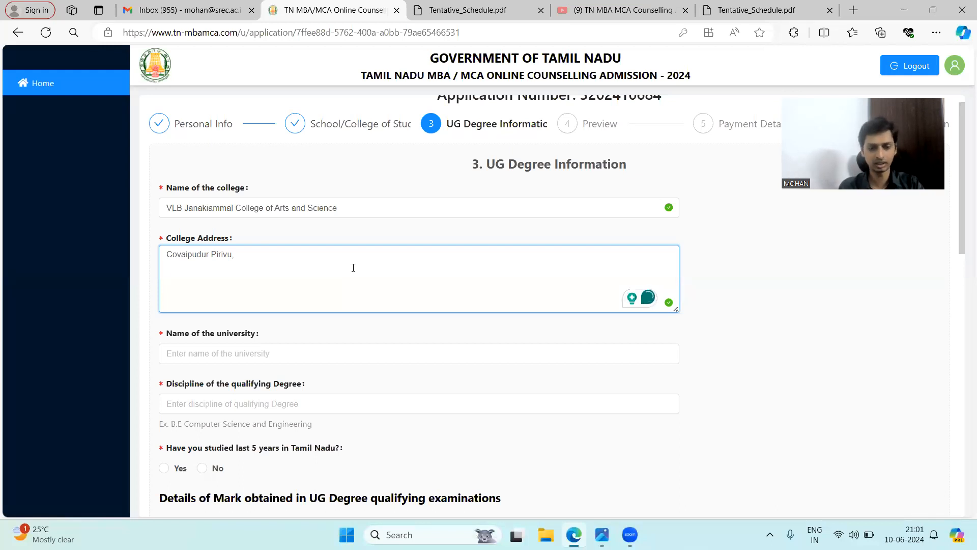
text(Coimbatoer)
key(BackSpace)
key(BackSpace)
text(re)
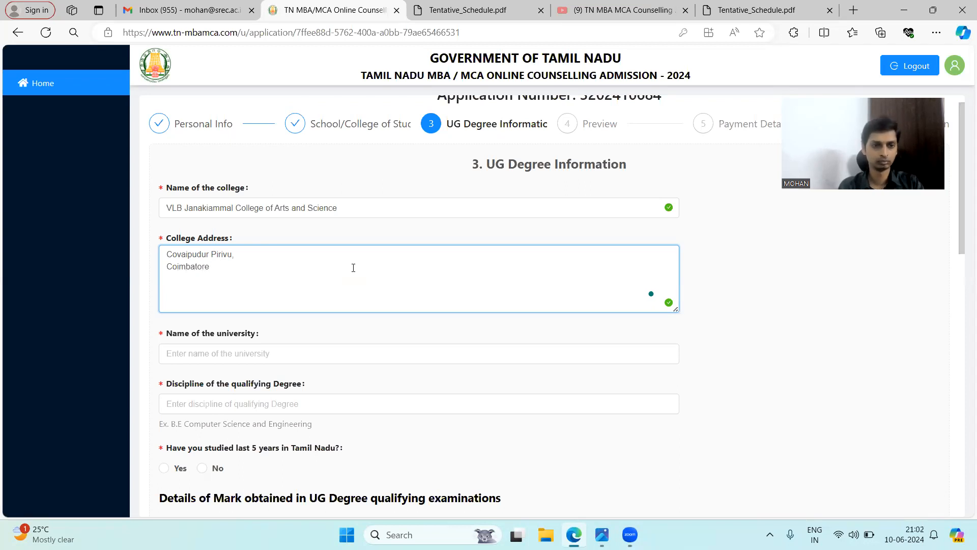
Step: Enter Bharathiyar University as the university and Information Technology as the discipline of the qualifying degree
click(349, 346)
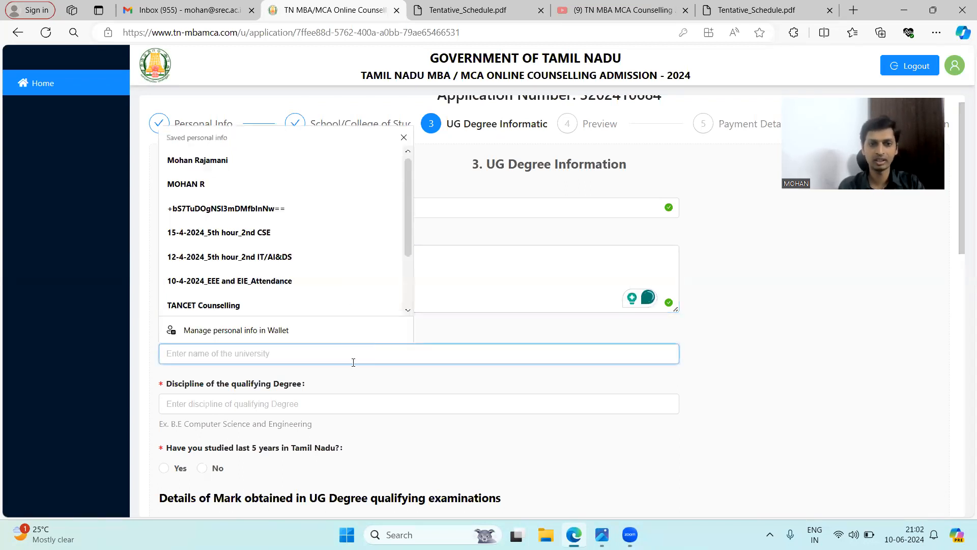
text(bh)
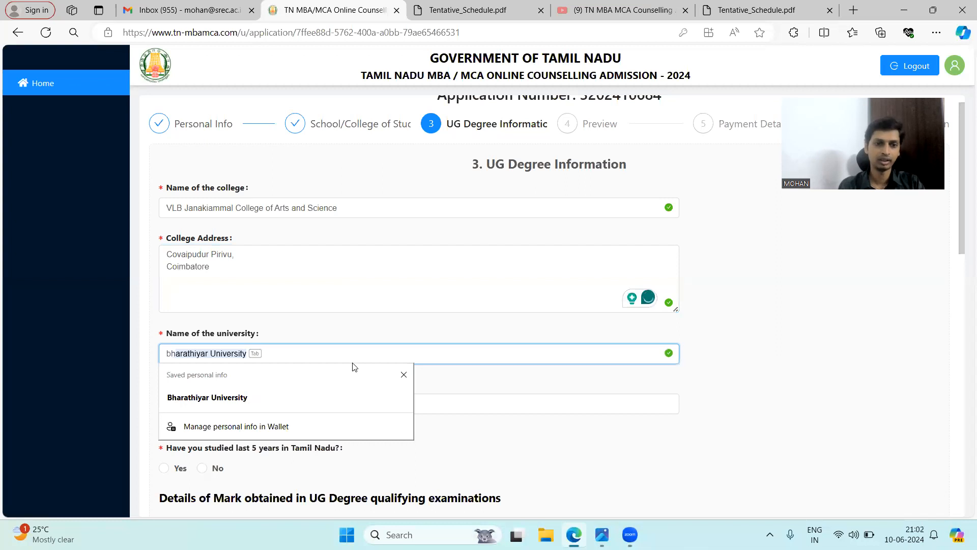
click(318, 397)
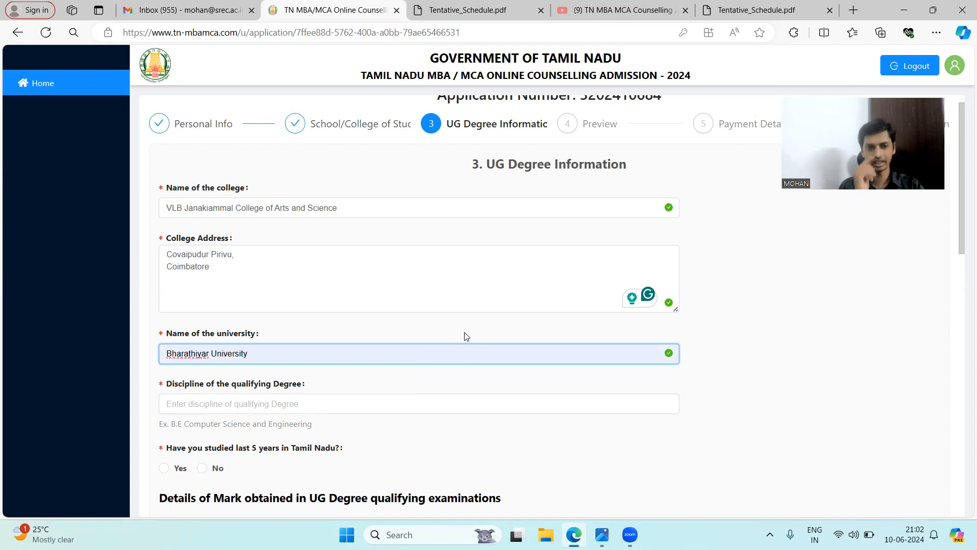
click(294, 405)
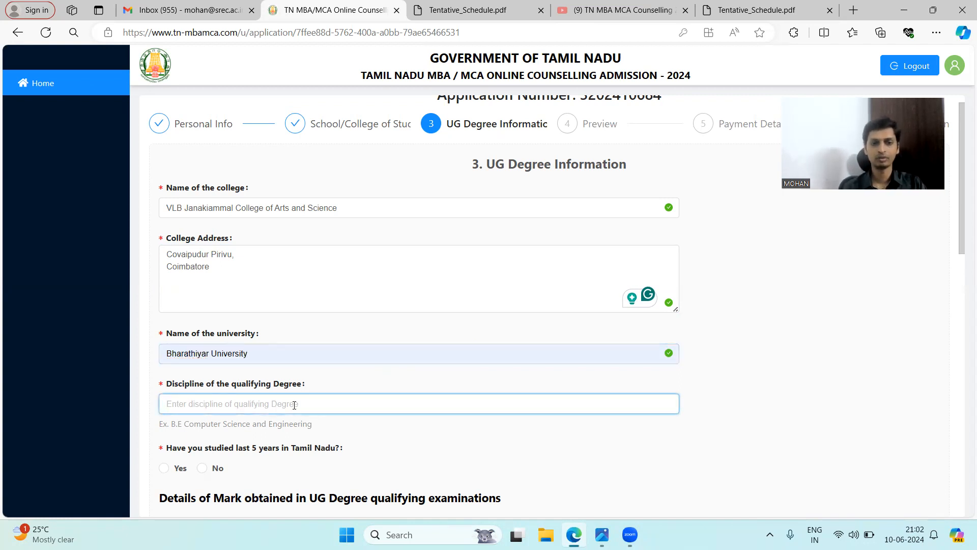
text(ITn)
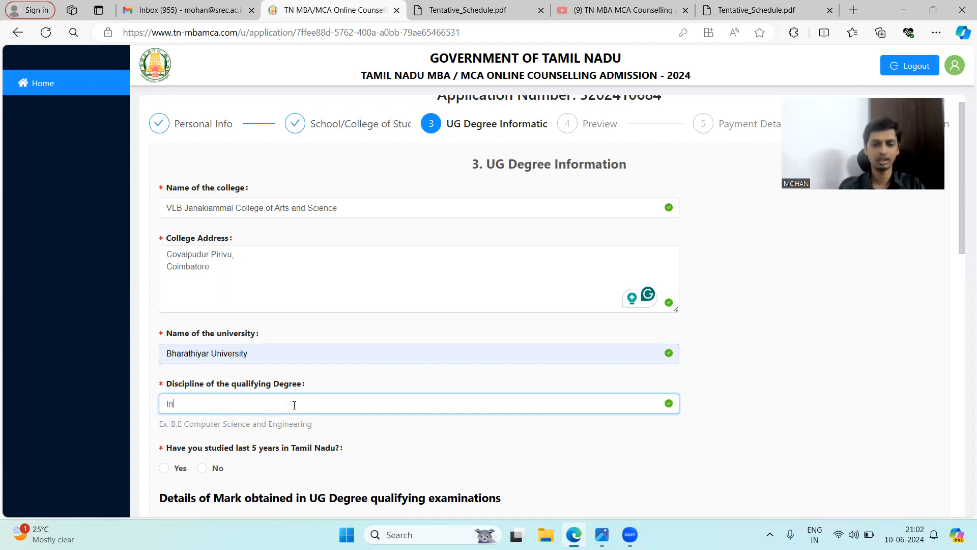
text(formation Technology)
Step: Answer Yes to having studied the last 5 years in Tamil Nadu
scroll(320, 453, down, 1)
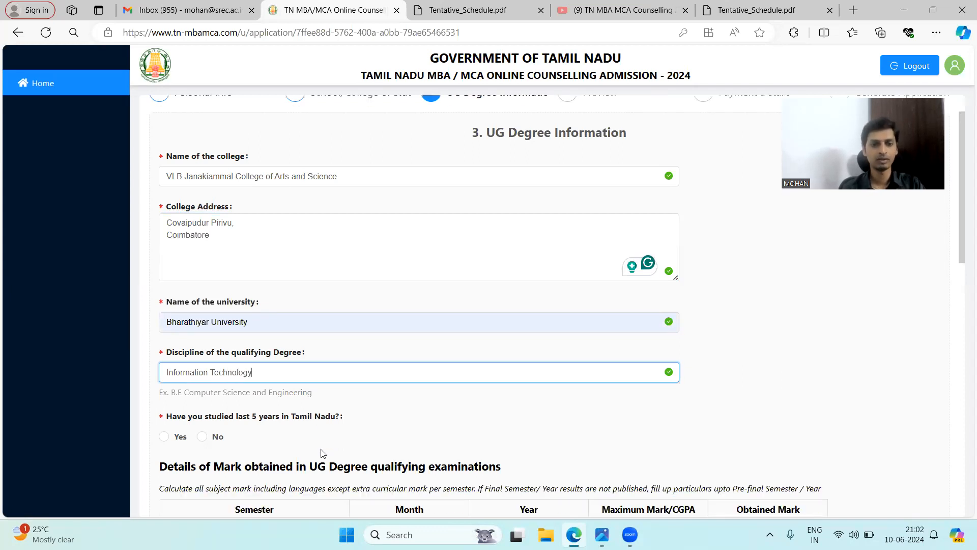
scroll(320, 453, down, 1)
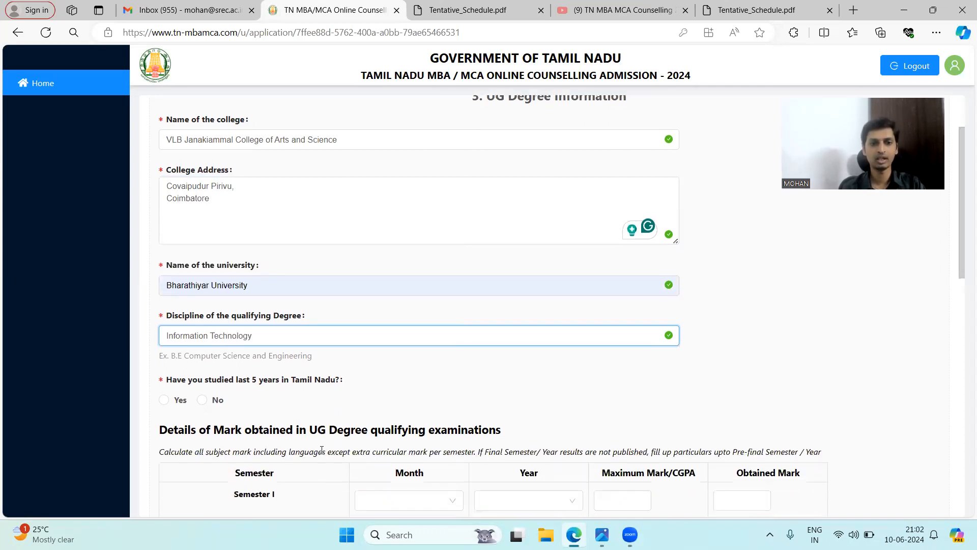
click(164, 401)
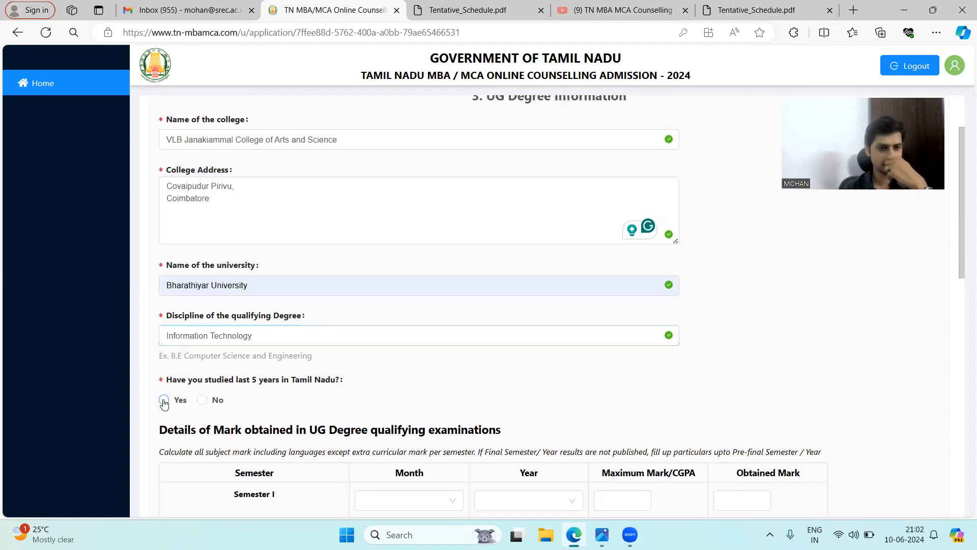
click(203, 400)
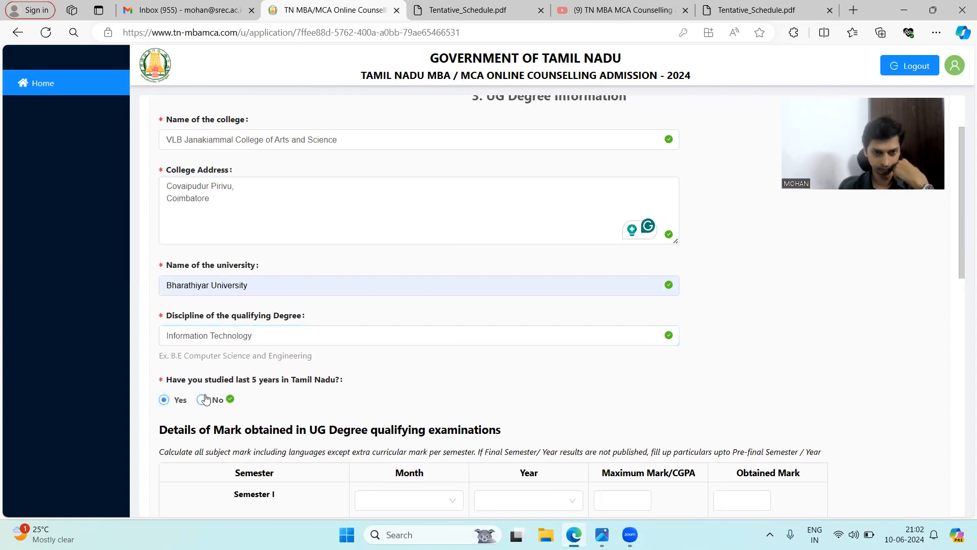
click(164, 401)
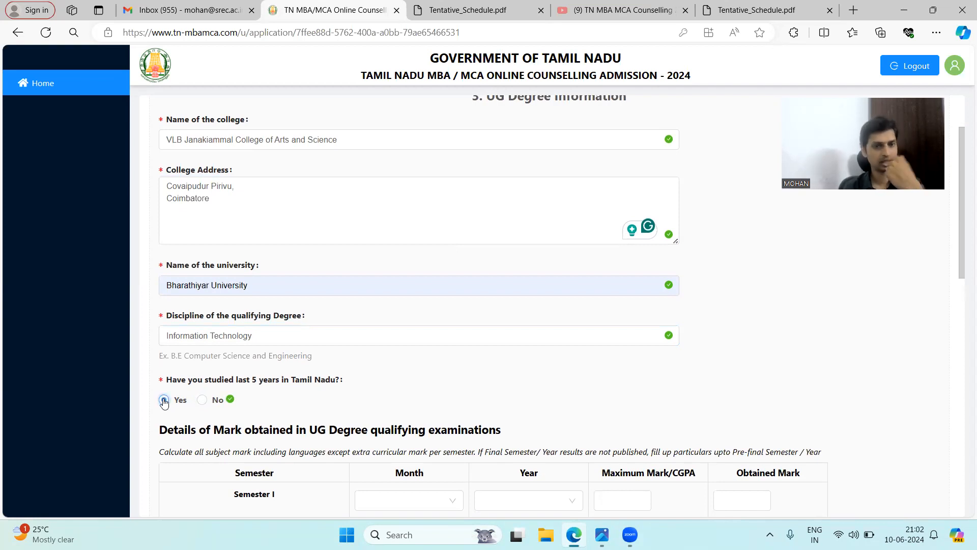
Step: Review the UG degree semester marks table and its instructions on subject marks and unpublished final semester results
scroll(164, 401, down, 5)
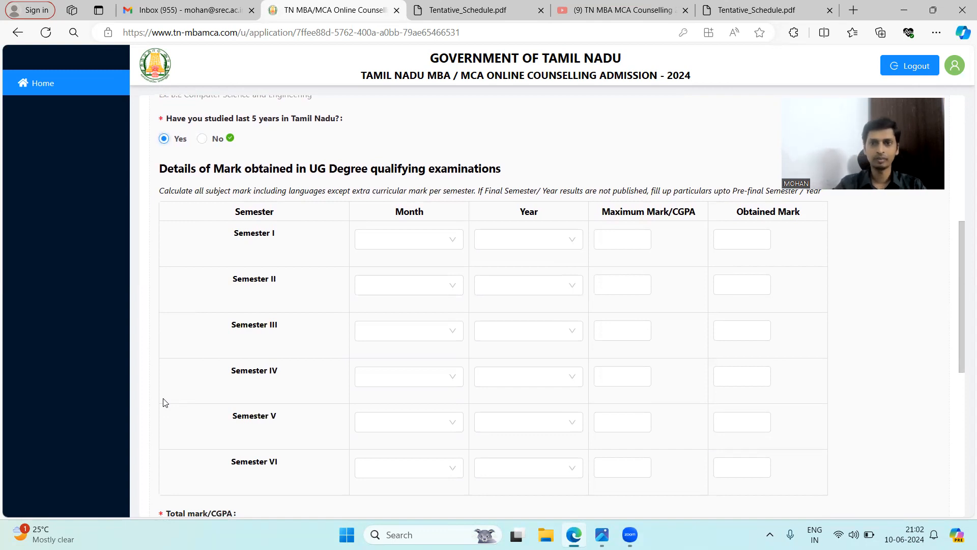
scroll(398, 361, up, 6)
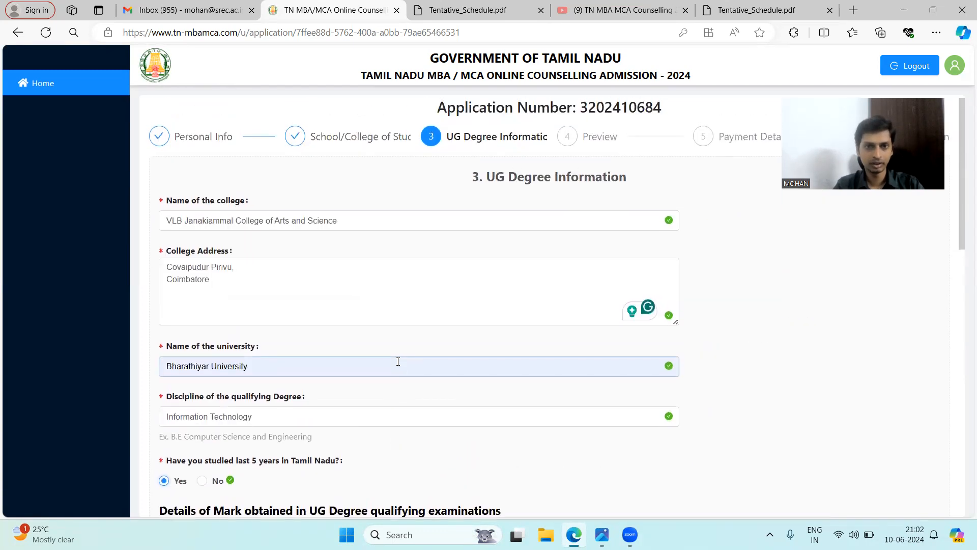
scroll(398, 361, down, 7)
scroll(398, 366, down, 4)
scroll(398, 366, up, 7)
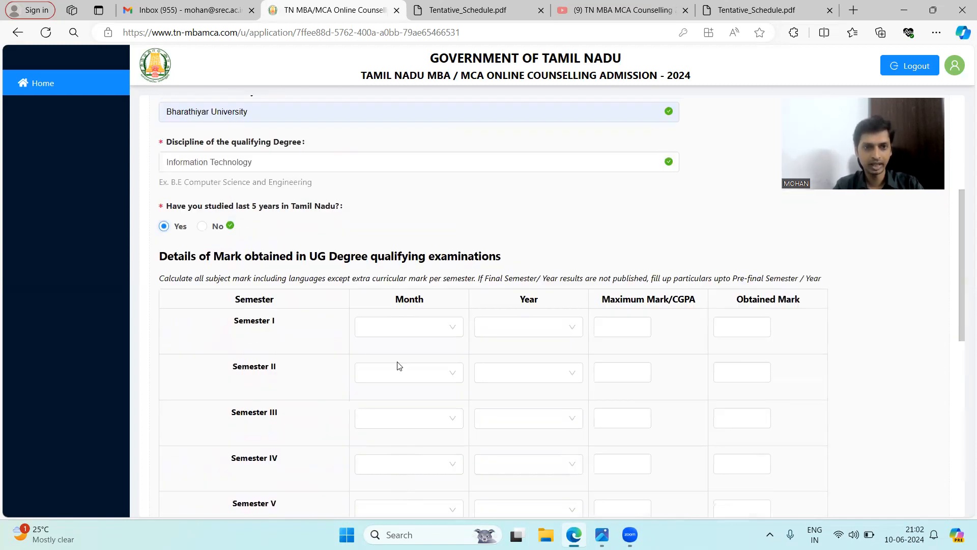
drag(307, 276, 376, 277)
click(401, 276)
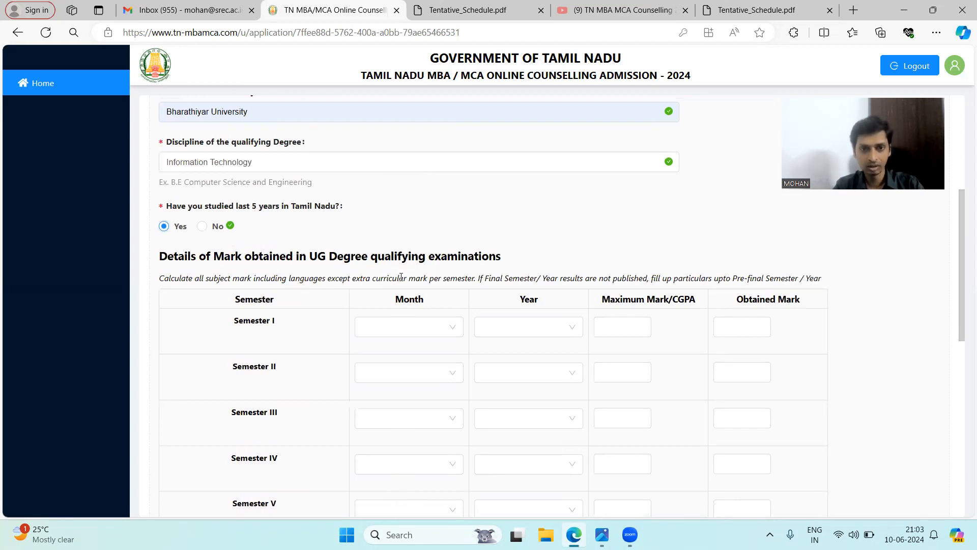
ctrl+scroll(401, 277, up, 3)
ctrl+scroll(402, 276, down, 4)
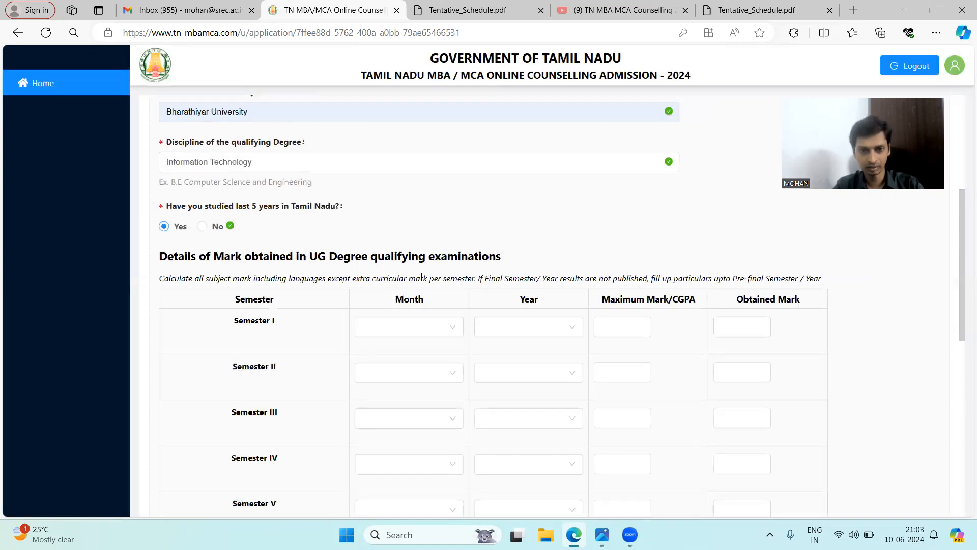
drag(474, 278, 650, 274)
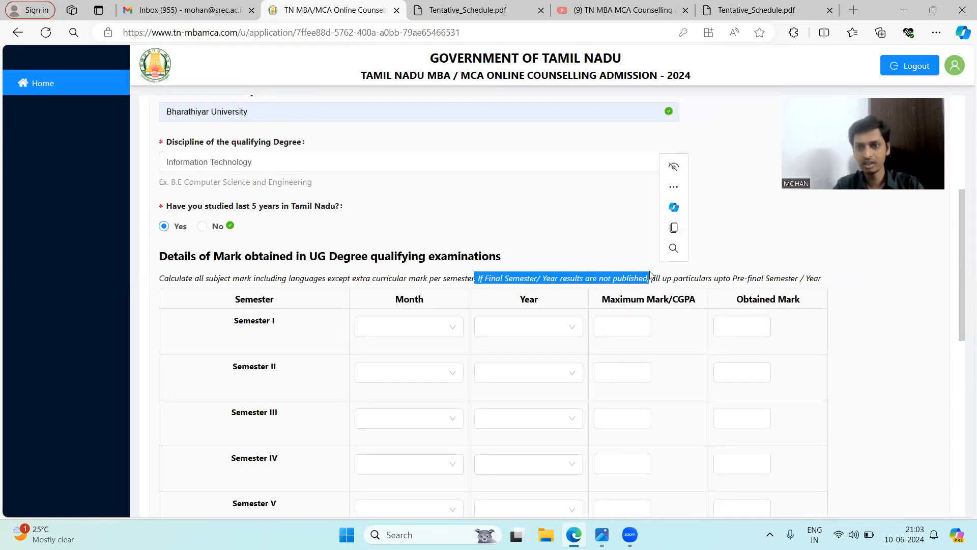
click(698, 278)
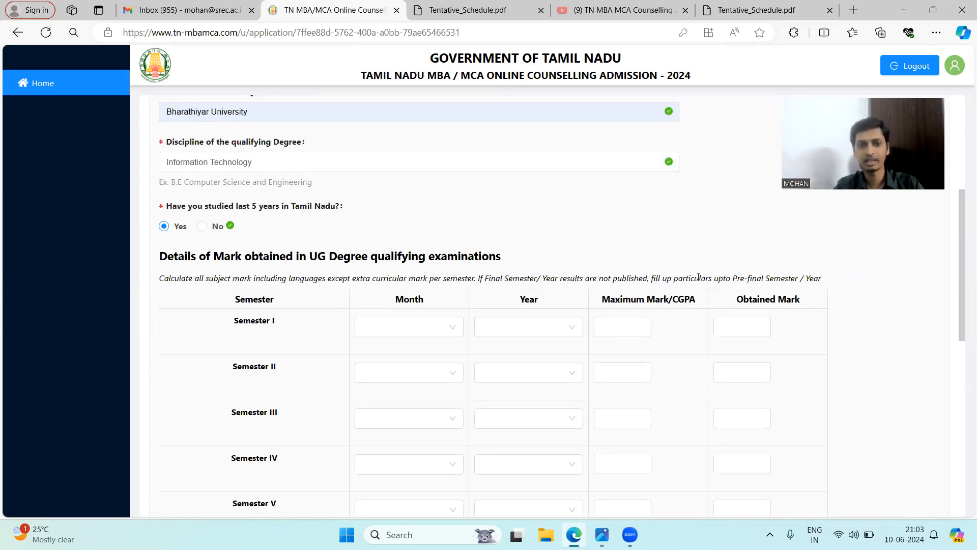
scroll(698, 278, down, 2)
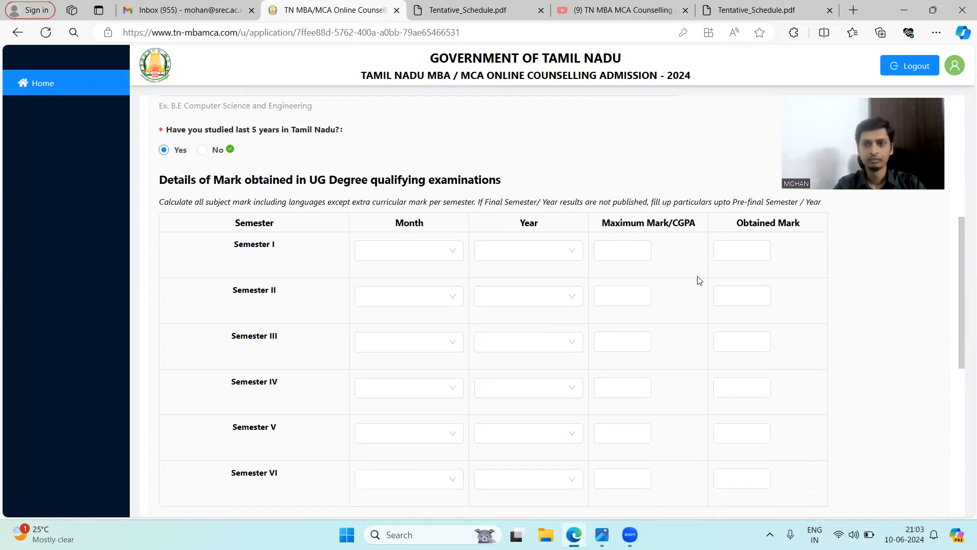
scroll(699, 280, down, 3)
scroll(699, 280, up, 4)
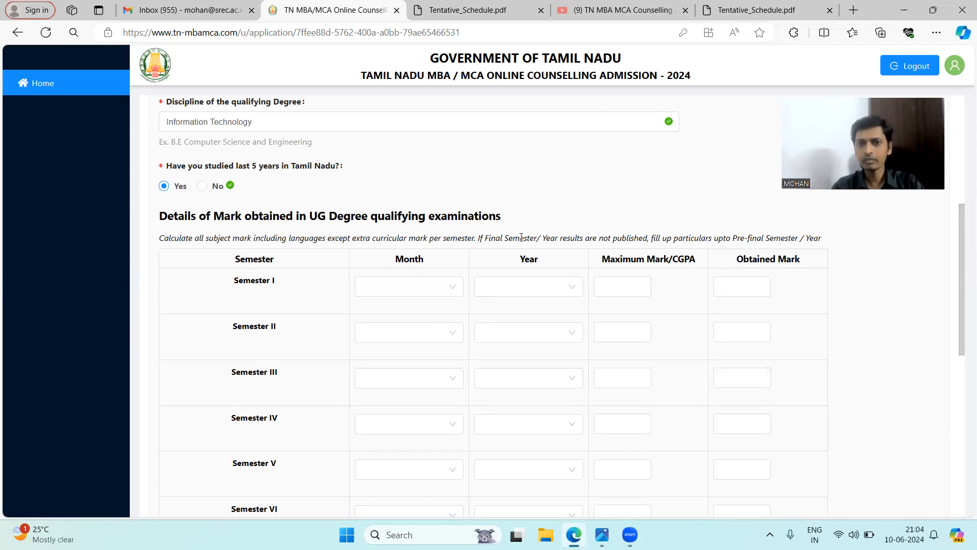
drag(520, 238, 681, 240)
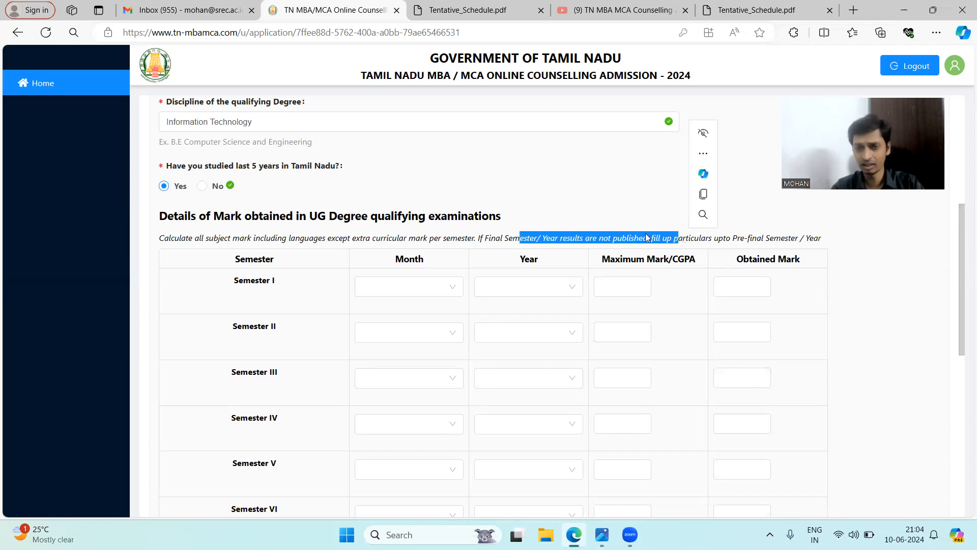
click(694, 235)
drag(704, 236, 547, 237)
click(487, 246)
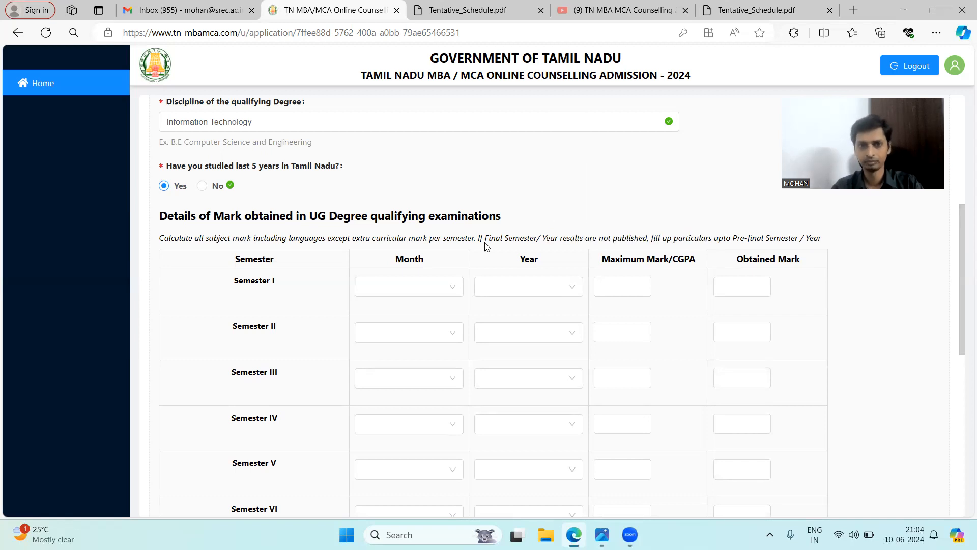
Step: Set the Semester I exam month to November in the UG degree marks table
scroll(415, 305, down, 3)
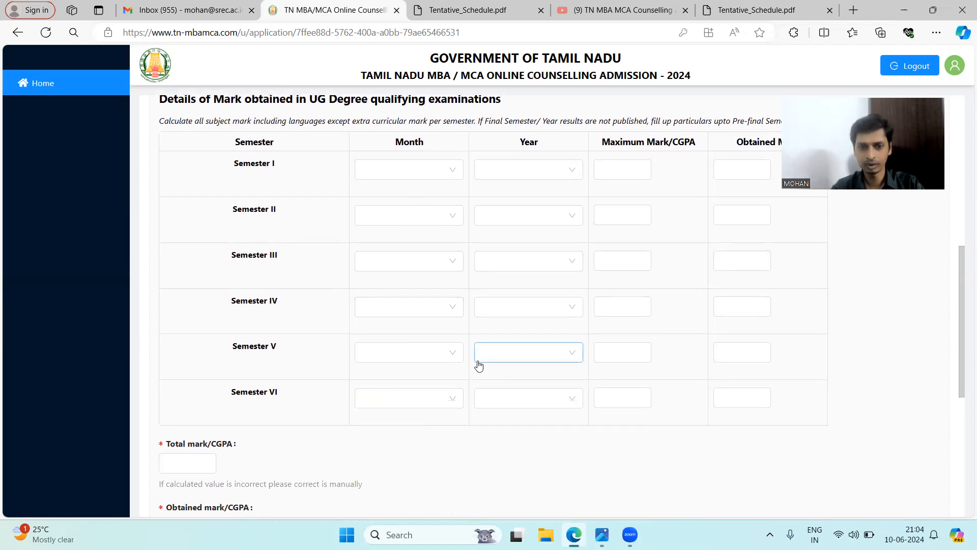
scroll(479, 365, up, 1)
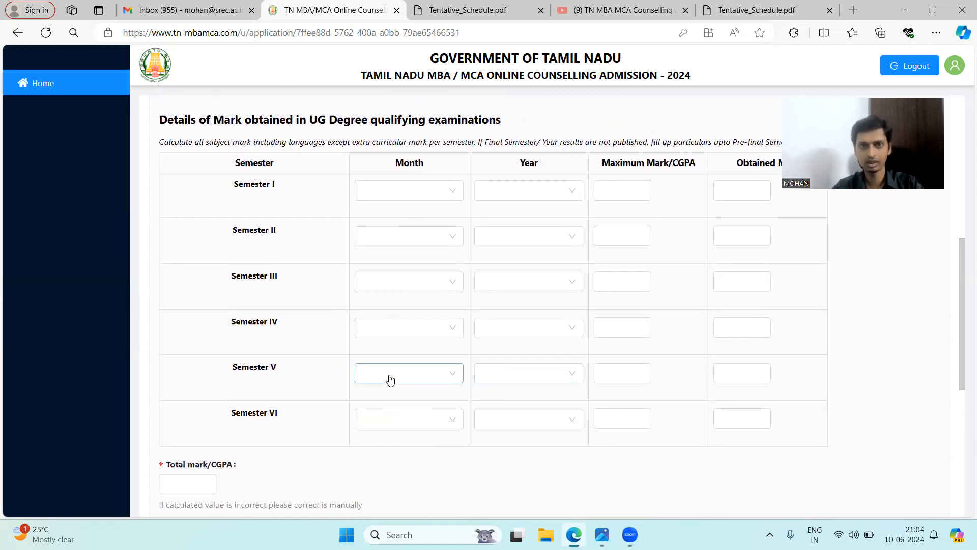
scroll(387, 357, up, 2)
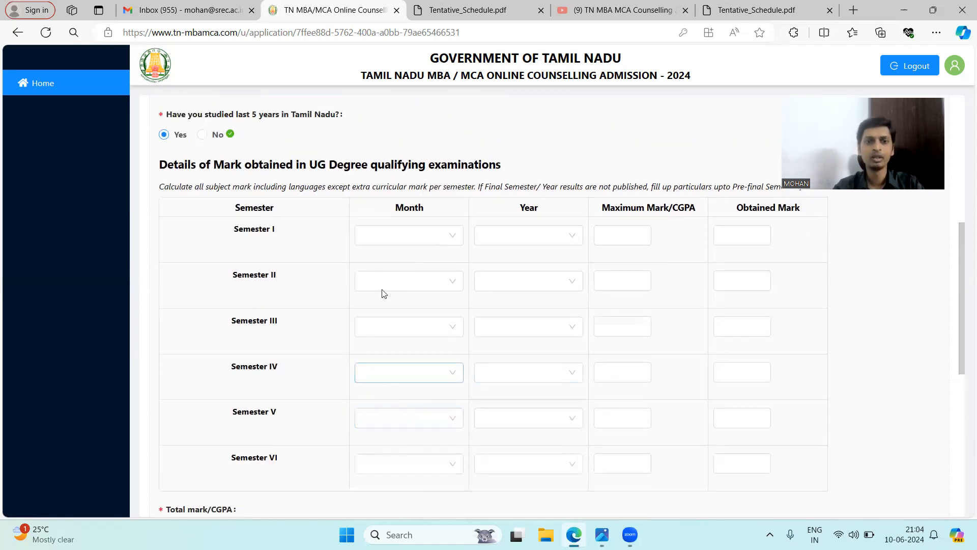
click(366, 238)
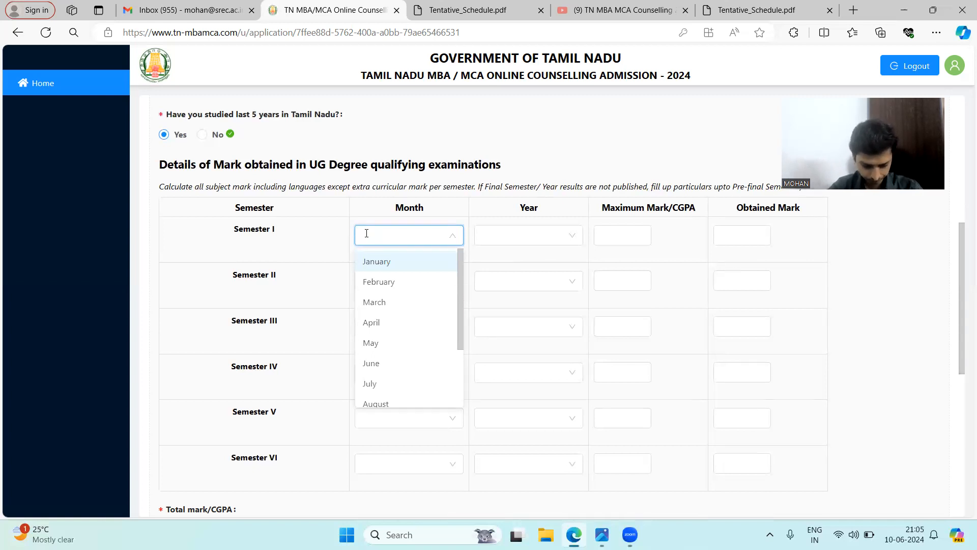
text(no)
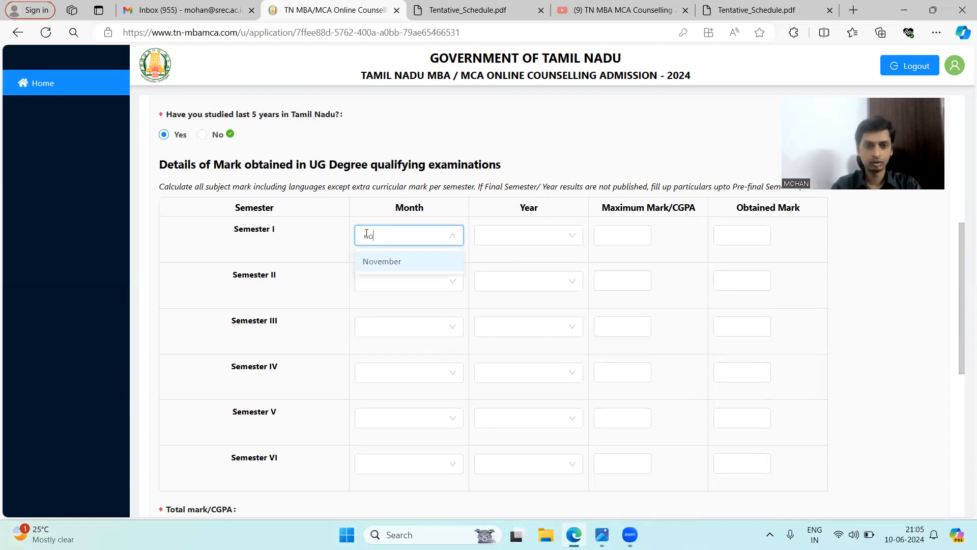
click(400, 263)
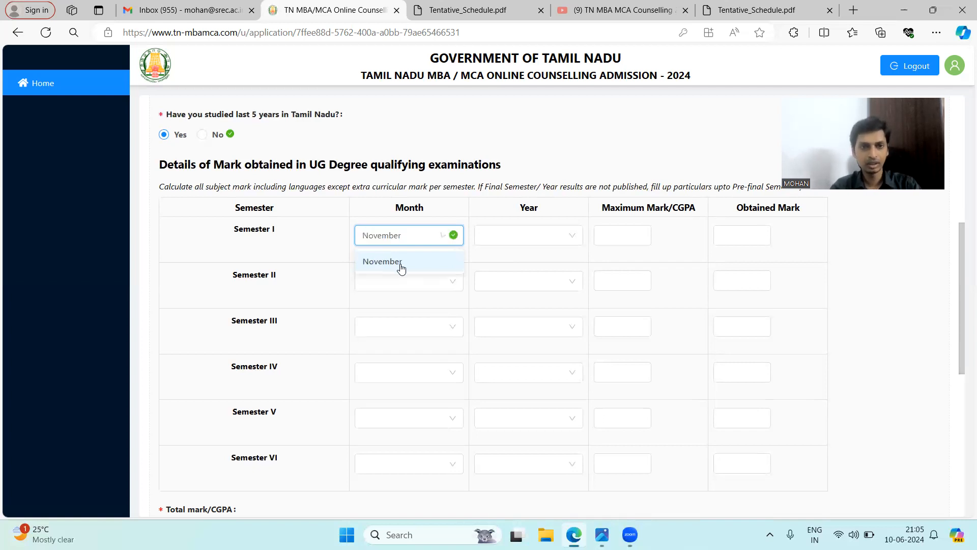
Step: Complete the Semester I row with year 2008, maximum mark 600 and obtained mark 540
click(544, 236)
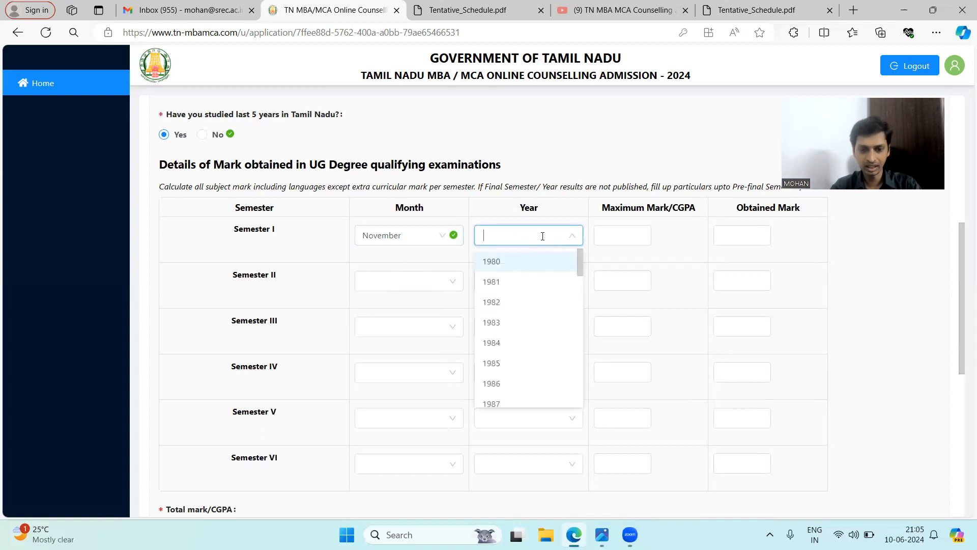
text(2008)
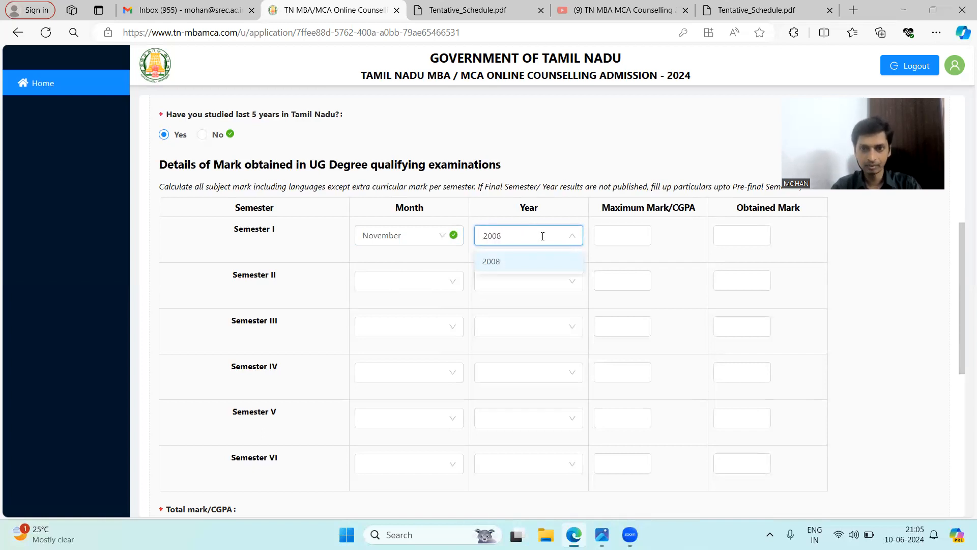
click(552, 260)
click(610, 237)
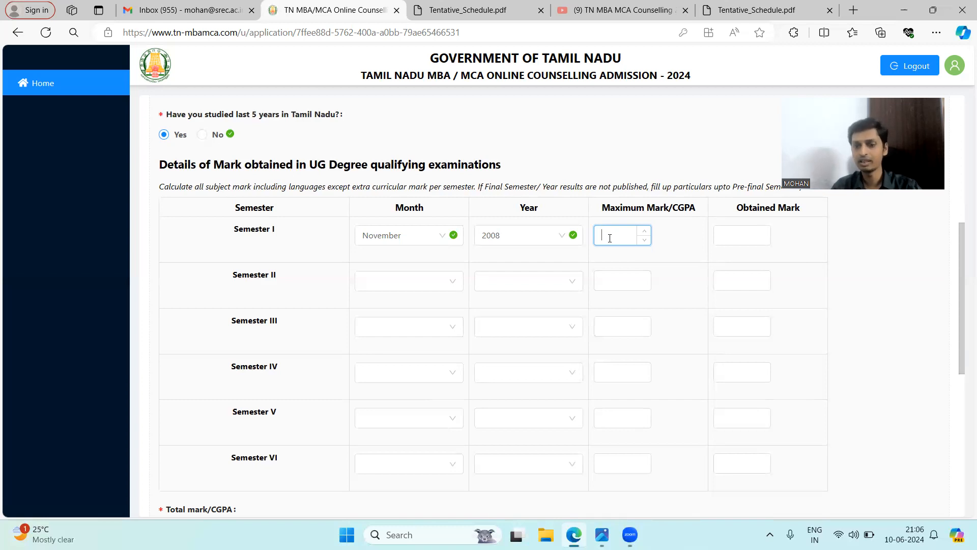
text(600)
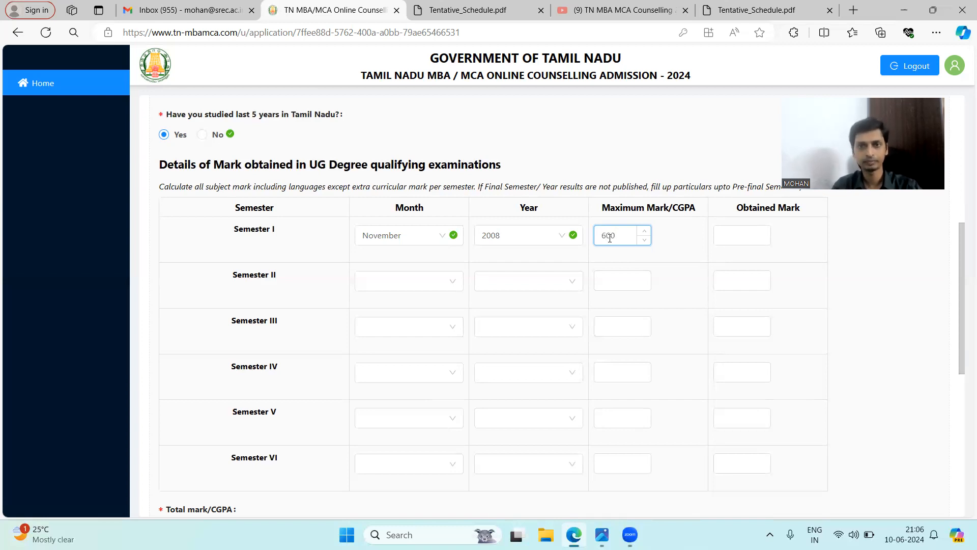
click(734, 232)
click(734, 232)
text(540)
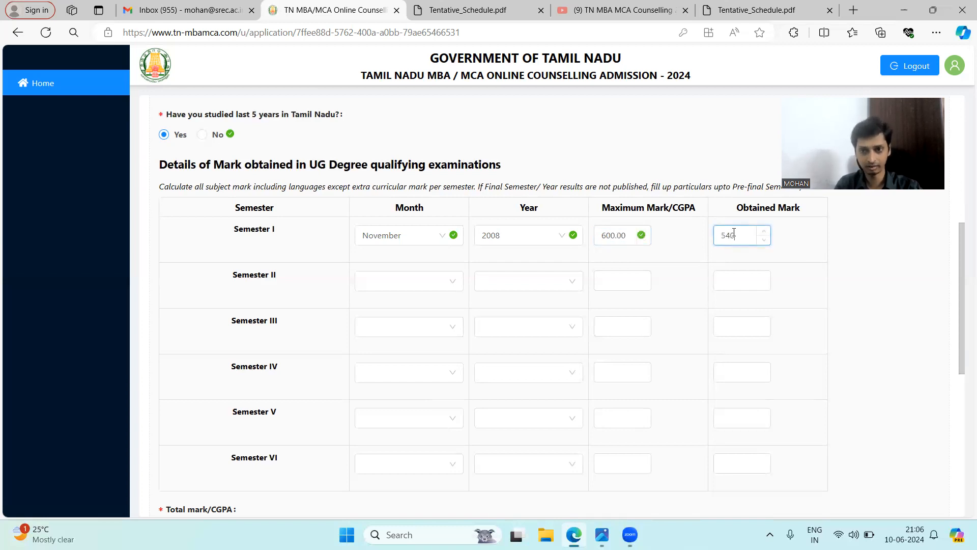
Step: Fill the Semester II row with April 2009, maximum mark 600 and obtained mark 470
click(375, 282)
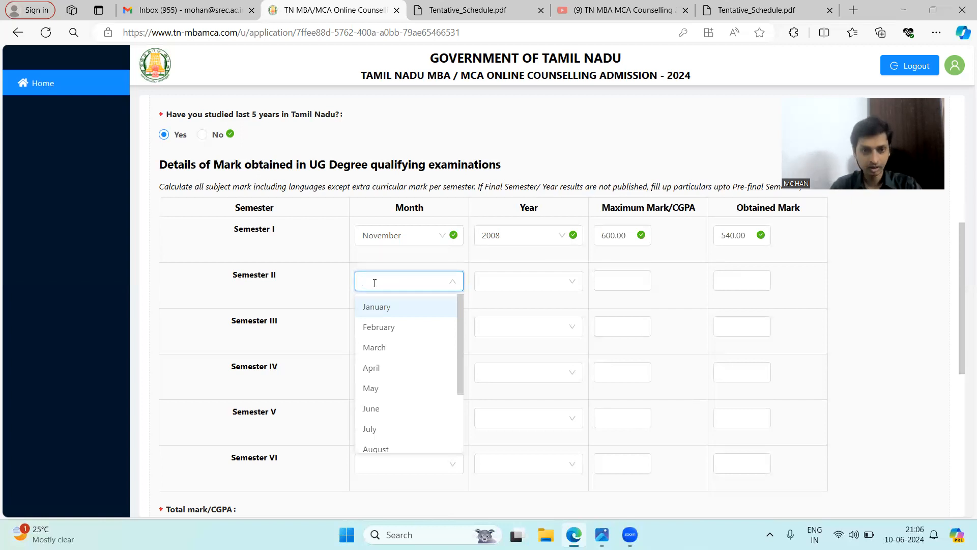
text(ap)
click(387, 307)
click(523, 277)
text(2009)
click(619, 282)
text(600)
click(731, 277)
text(470)
Step: Fill the Semester III row with November 2009, maximum mark 500 and obtained mark 420
click(385, 335)
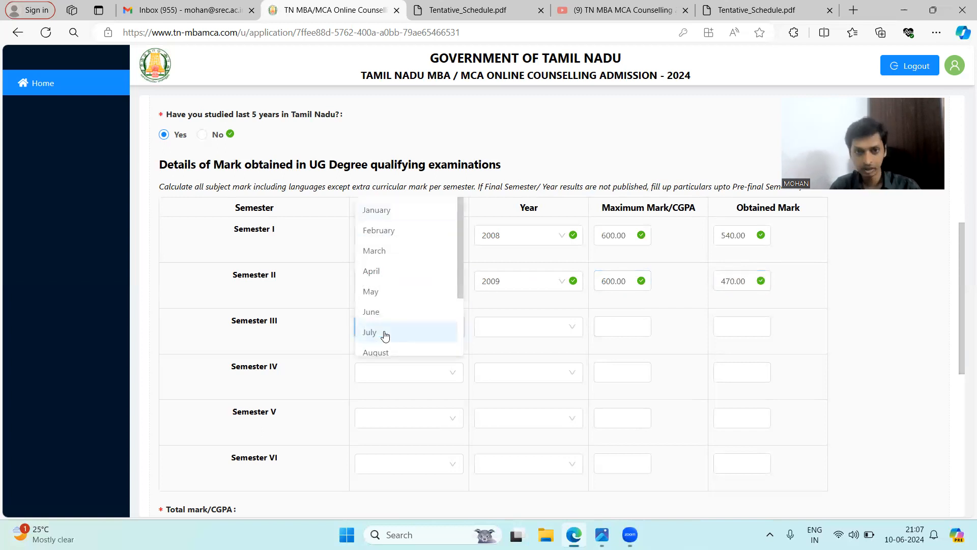
scroll(400, 336, down, 2)
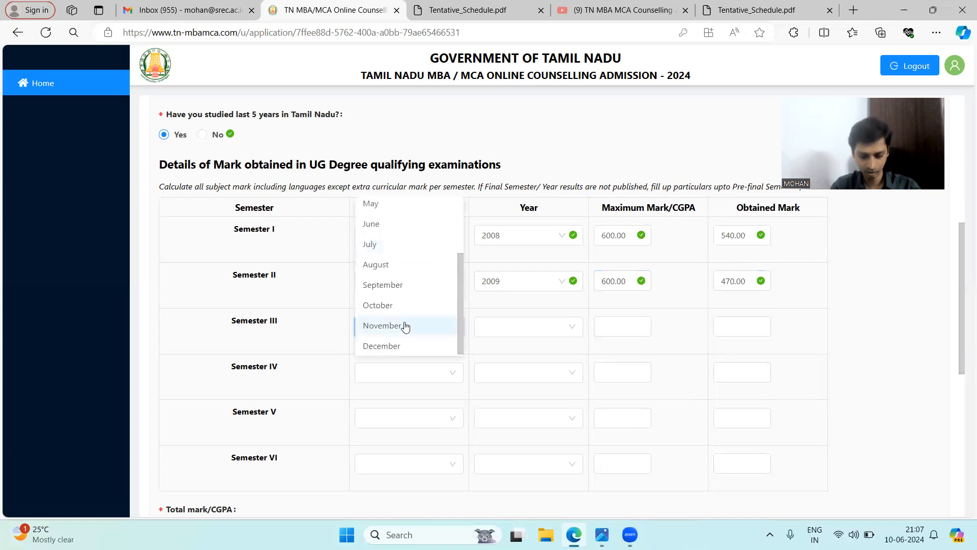
click(403, 328)
click(530, 333)
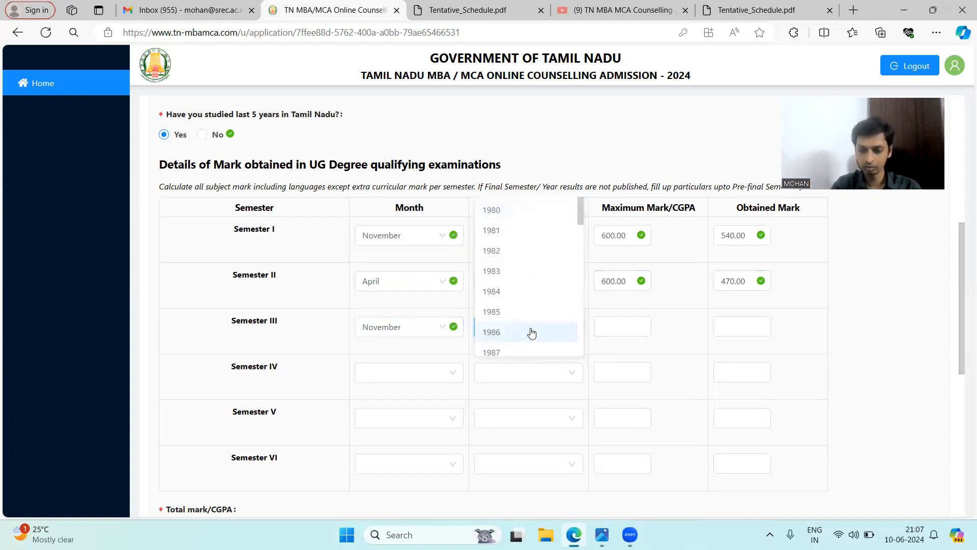
text(2009)
click(543, 352)
click(622, 327)
text(500)
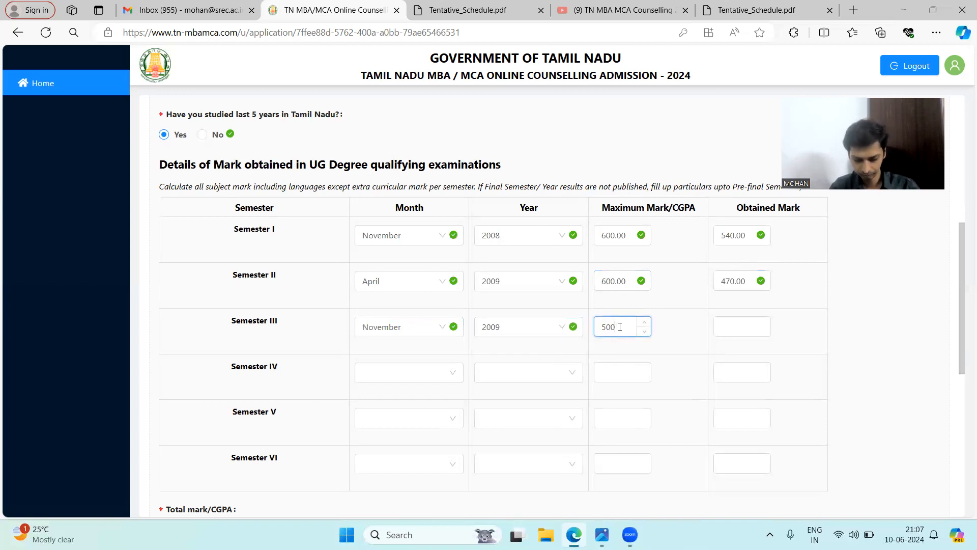
click(728, 327)
text(420)
Step: Fill the Semester IV row with April 2010, maximum mark 500 and obtained mark 360
click(364, 375)
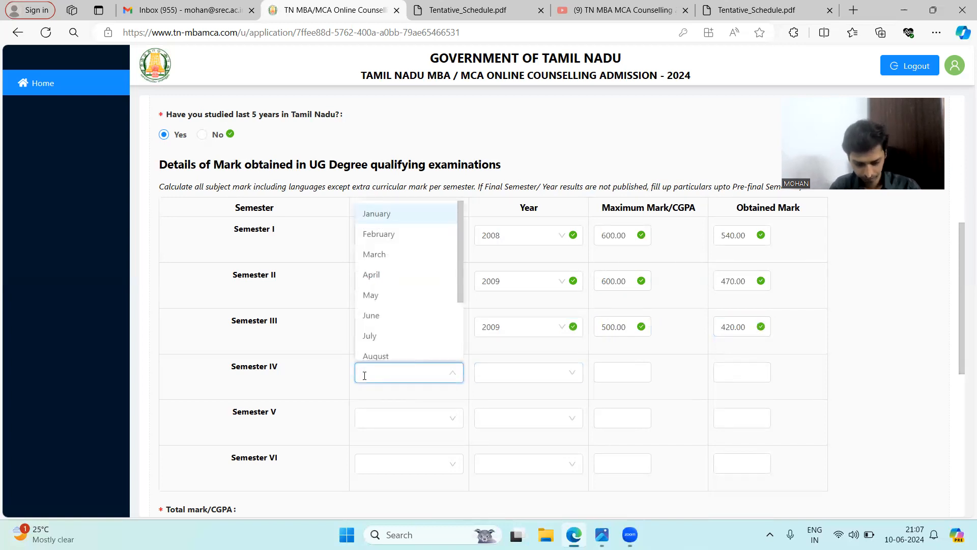
text(a)
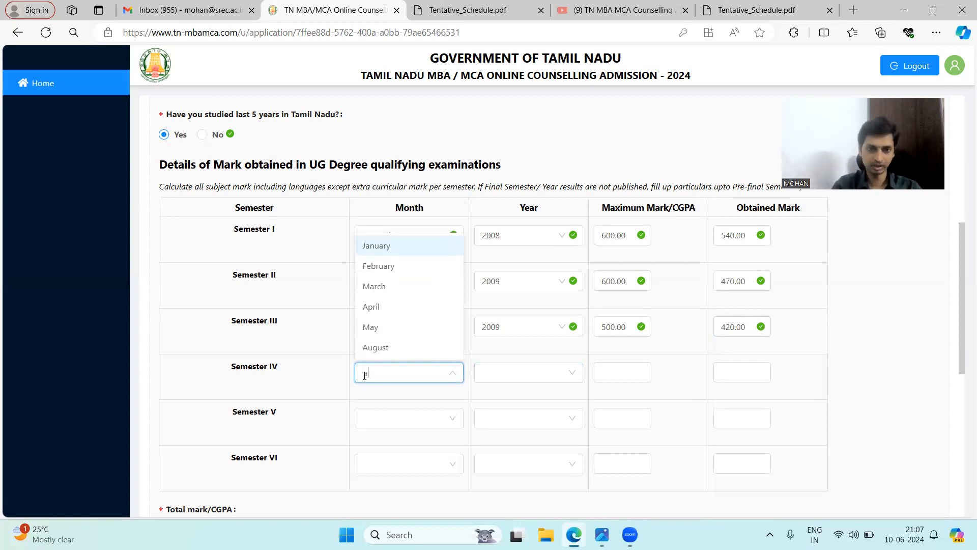
click(402, 306)
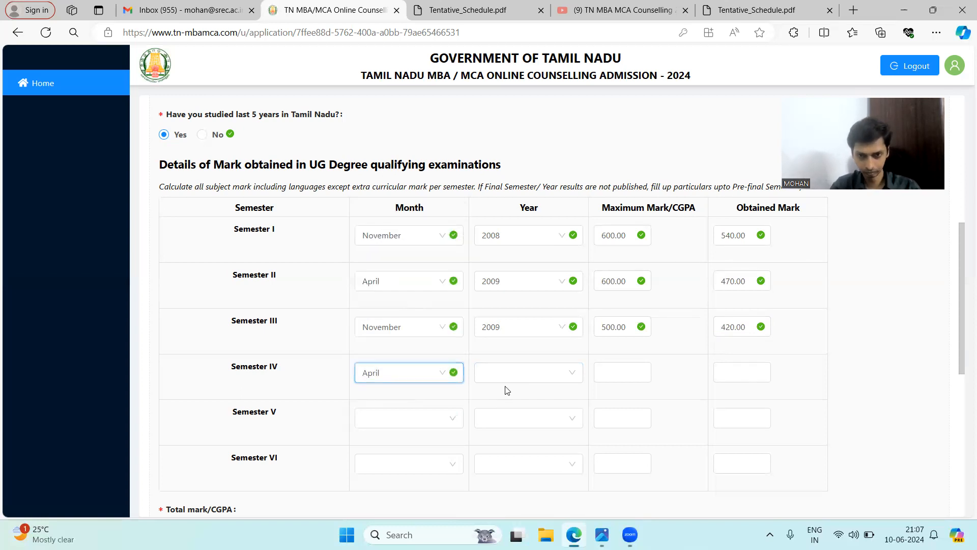
click(519, 377)
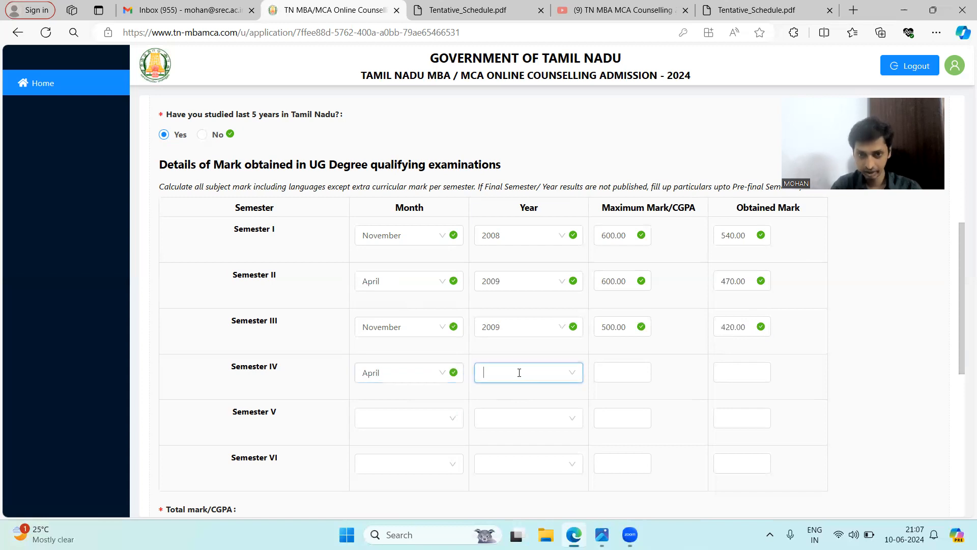
text(2010)
click(603, 373)
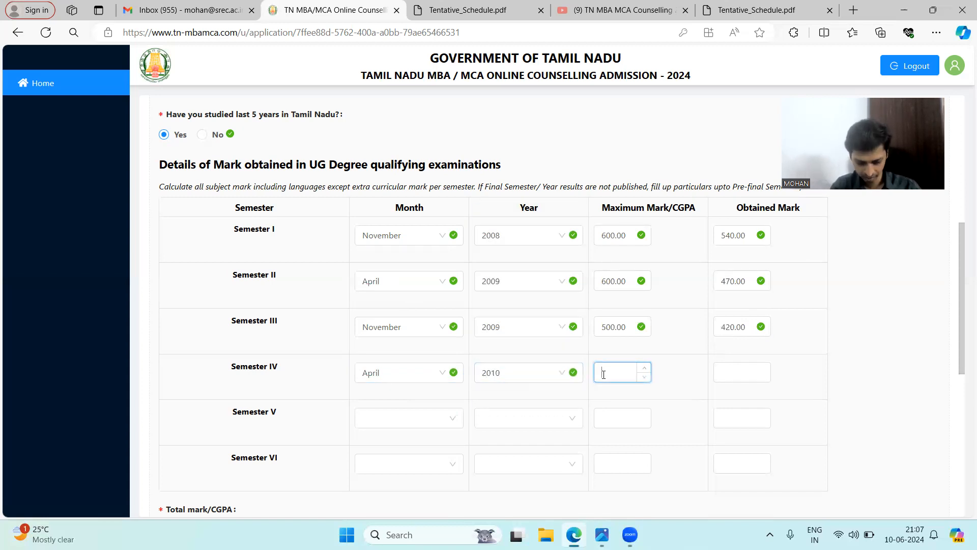
text(500)
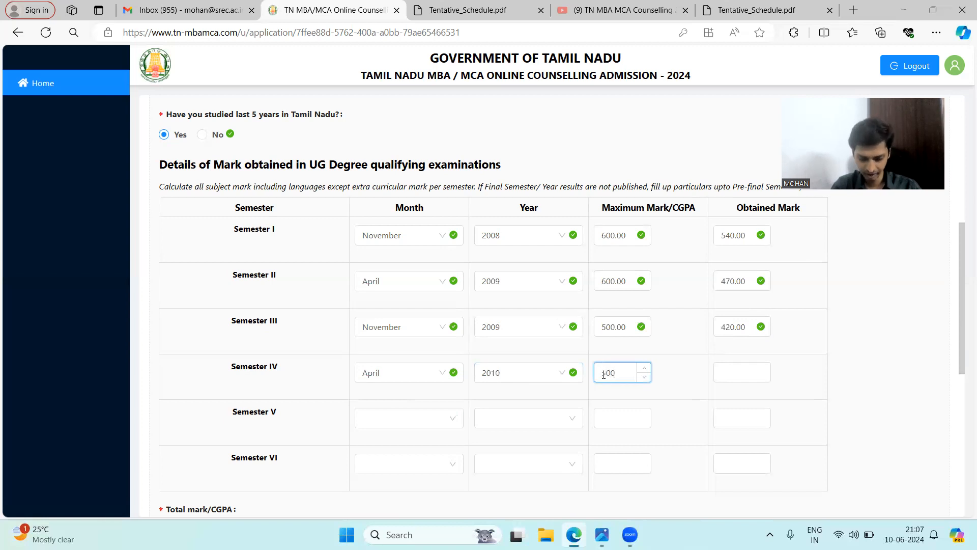
click(734, 370)
text(360)
click(429, 400)
Step: Fill the Semester V row with November 2010, maximum mark 600 and obtained mark 480
scroll(429, 400, down, 2)
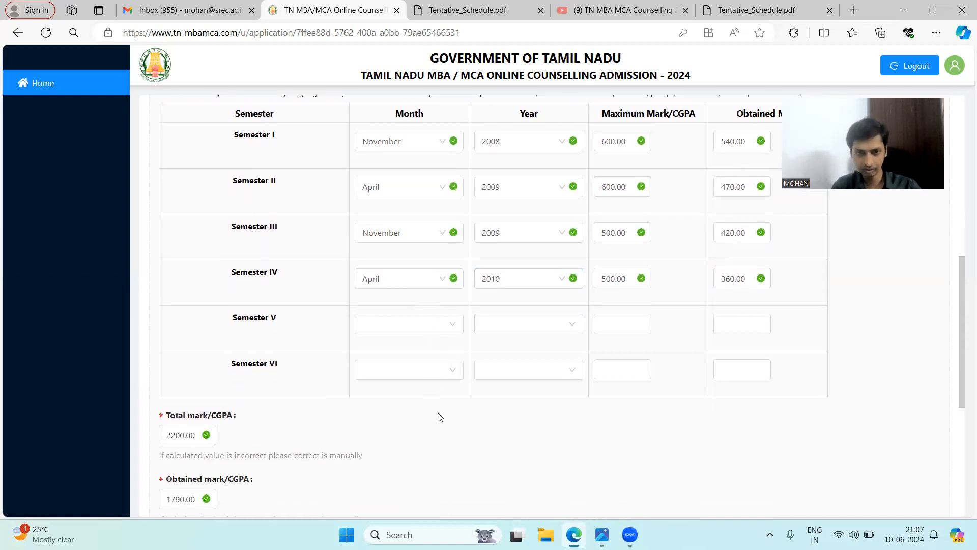
click(406, 327)
text(no)
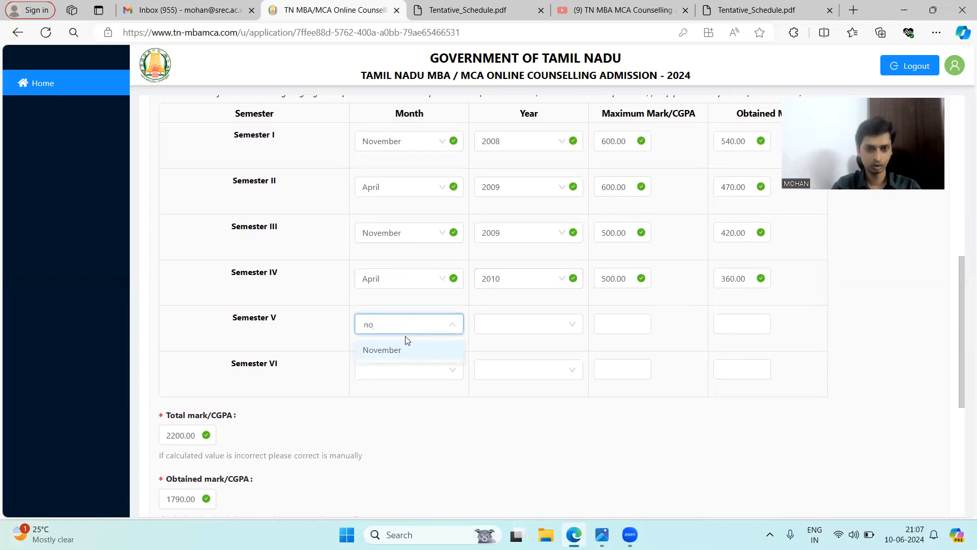
click(410, 349)
click(509, 326)
text(2010)
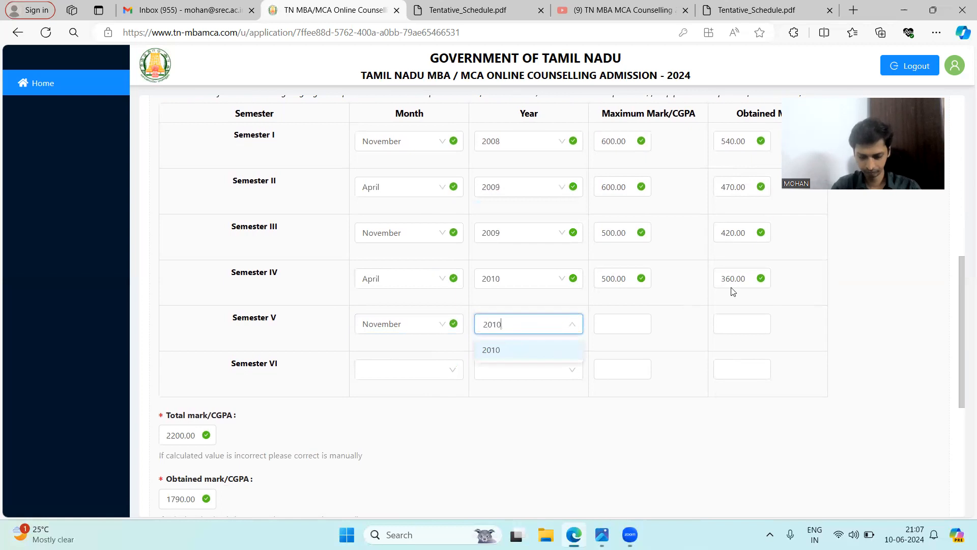
click(614, 320)
text(600)
click(733, 328)
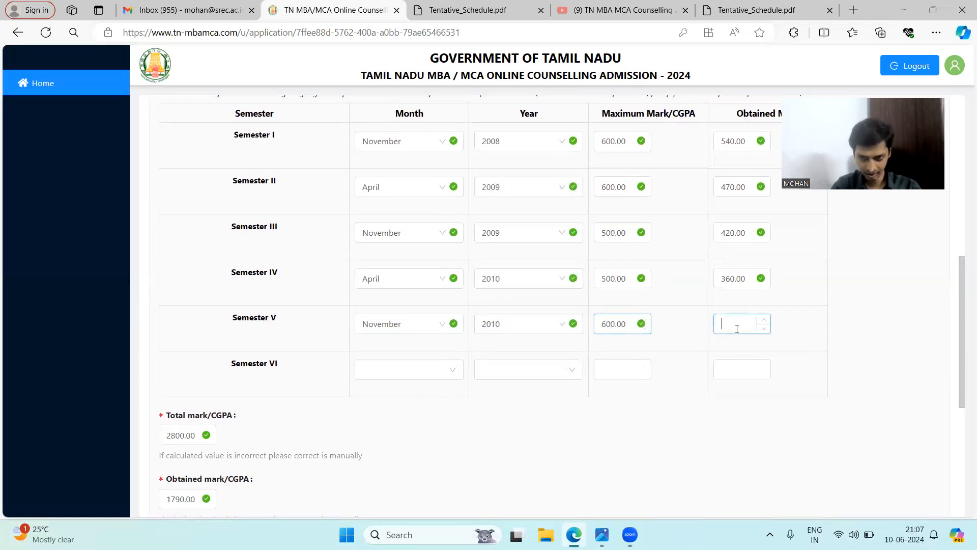
text(480)
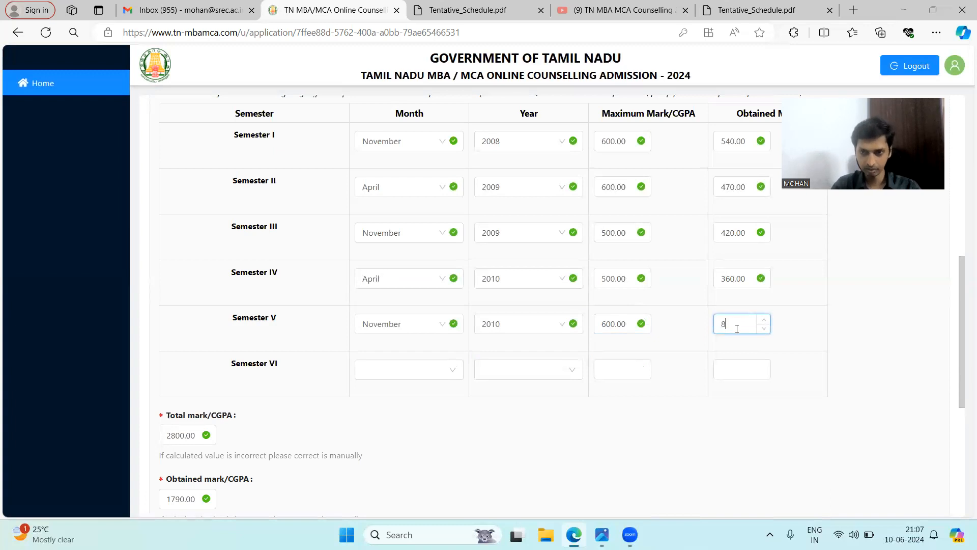
Step: Fill the Semester VI row with April 2011, maximum mark 600 and obtained mark 490
click(385, 370)
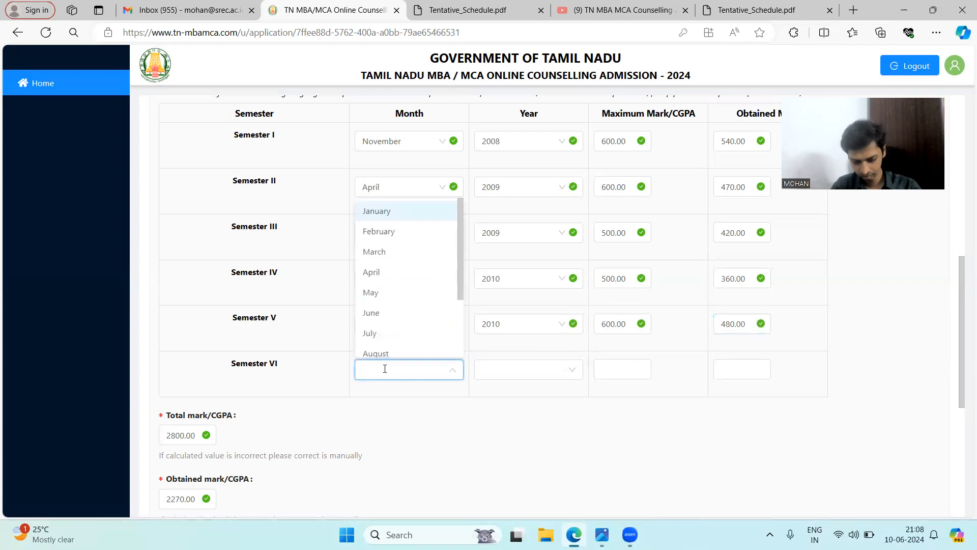
text(a)
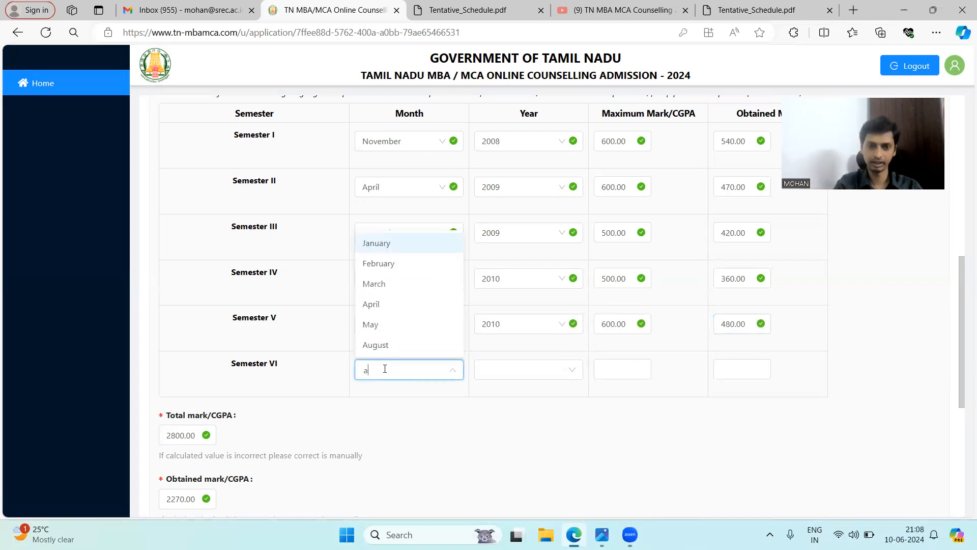
text(p)
click(431, 349)
click(521, 371)
text(2011)
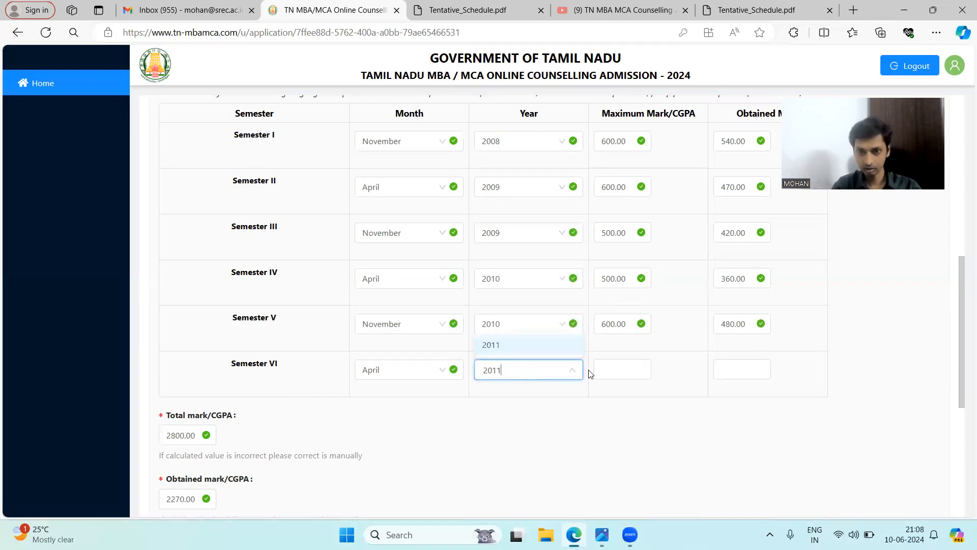
click(611, 368)
text(600)
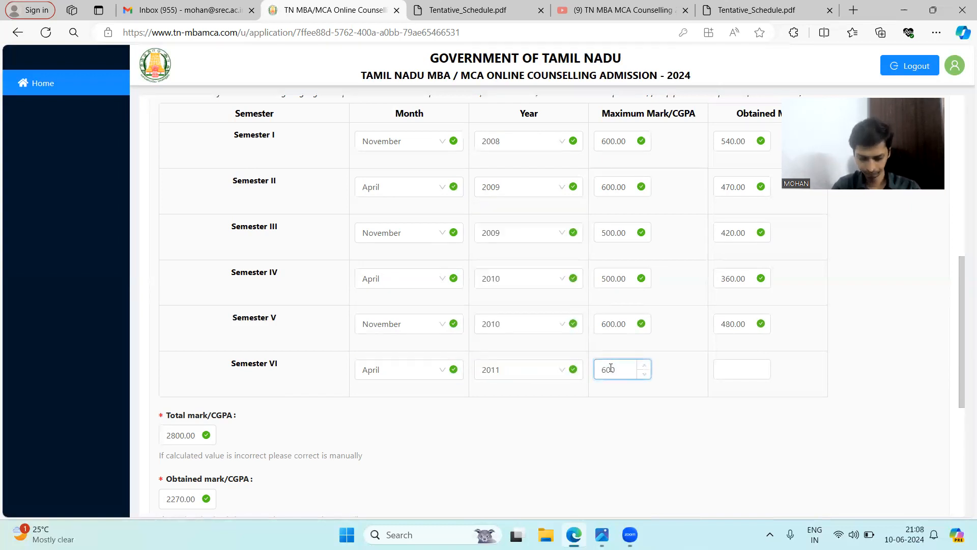
click(730, 369)
text(490)
click(799, 390)
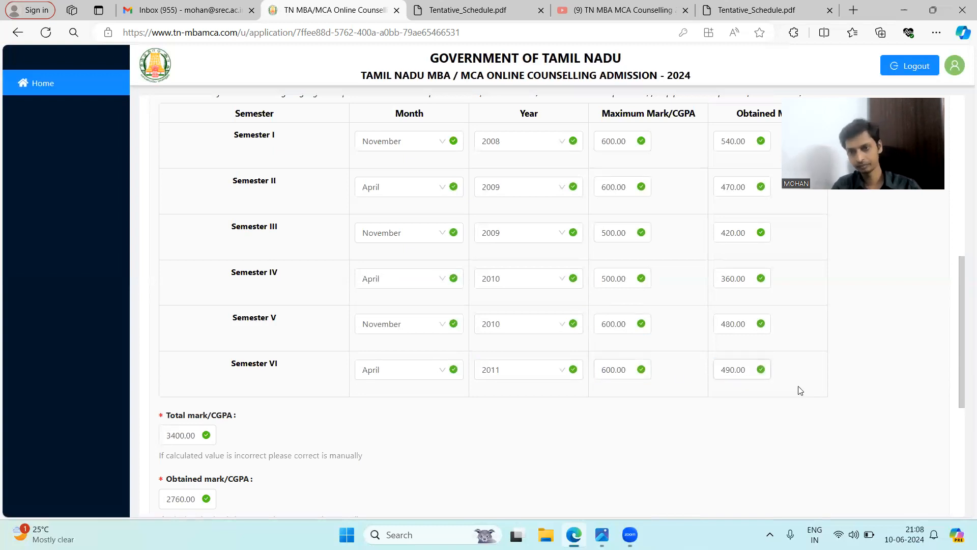
Step: Check the calculated total mark, obtained mark and percentage of mark below the semester table
scroll(594, 430, down, 1)
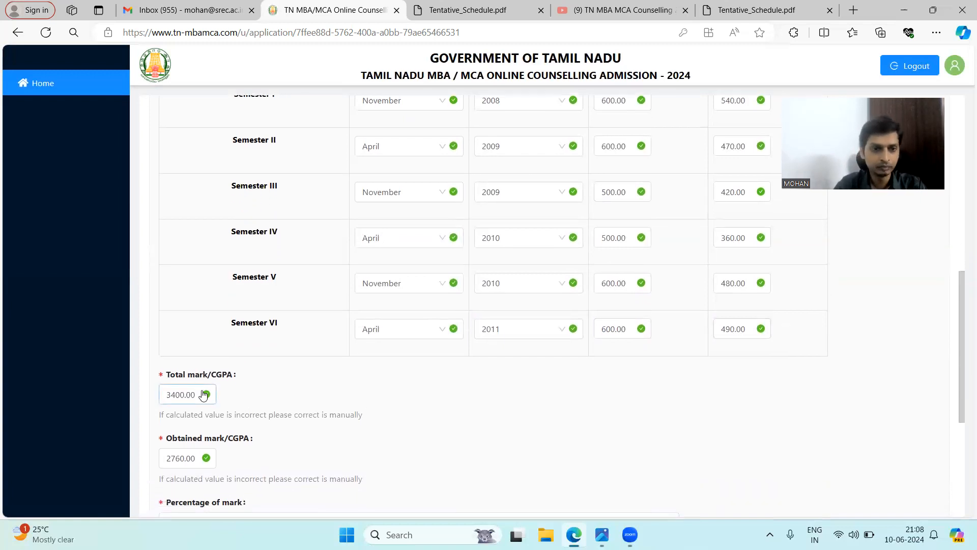
click(181, 395)
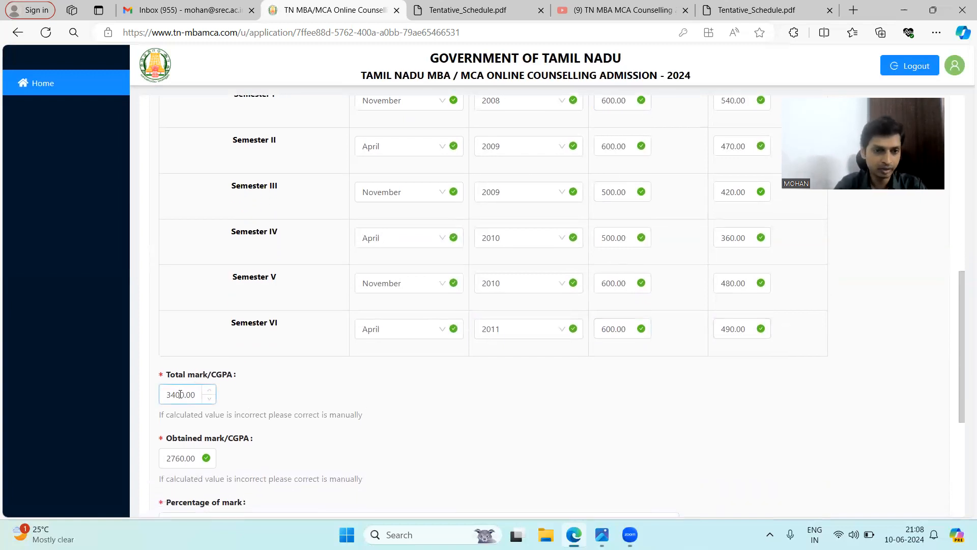
click(258, 389)
scroll(258, 390, down, 1)
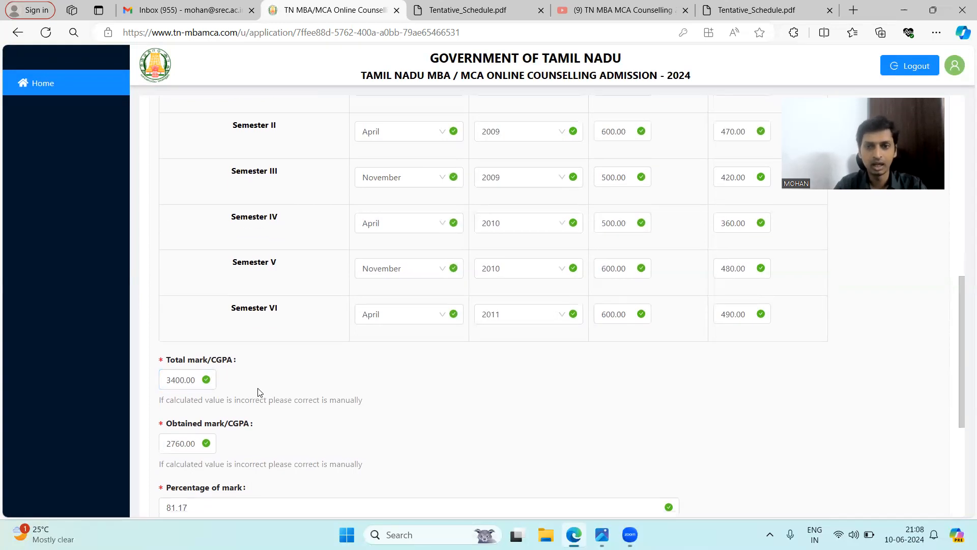
click(171, 442)
click(258, 437)
scroll(259, 433, down, 2)
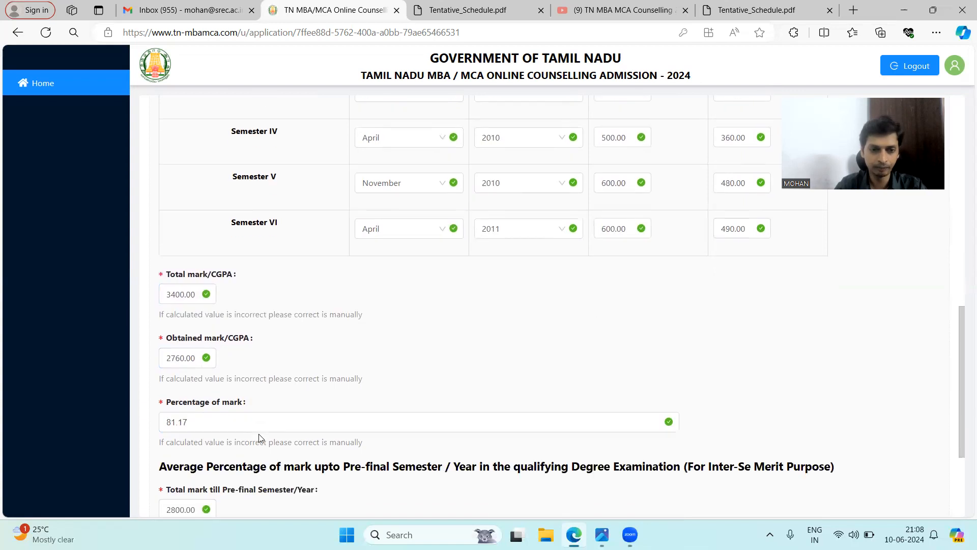
click(202, 388)
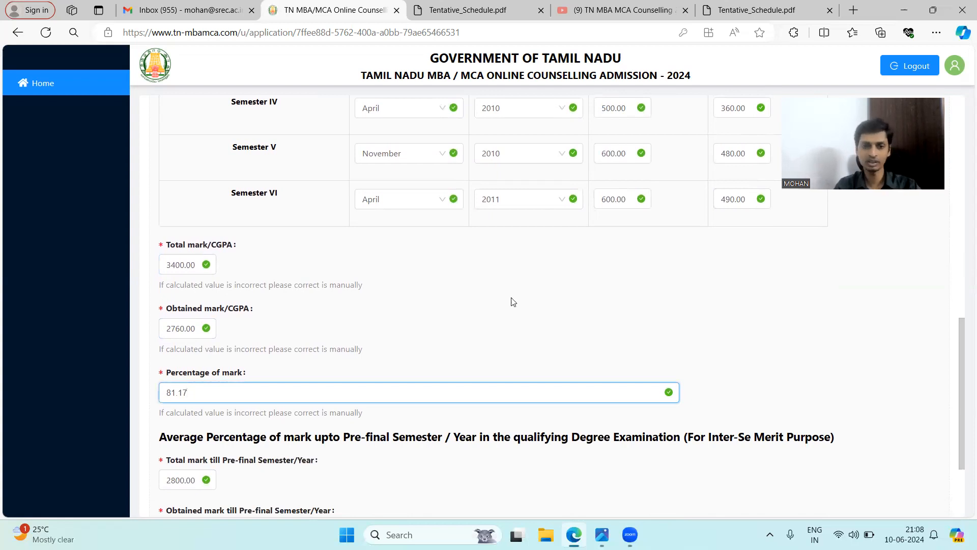
Step: Review the average percentage section for marks up to the pre-final semester, comparing it with the semester rows
scroll(477, 472, down, 1)
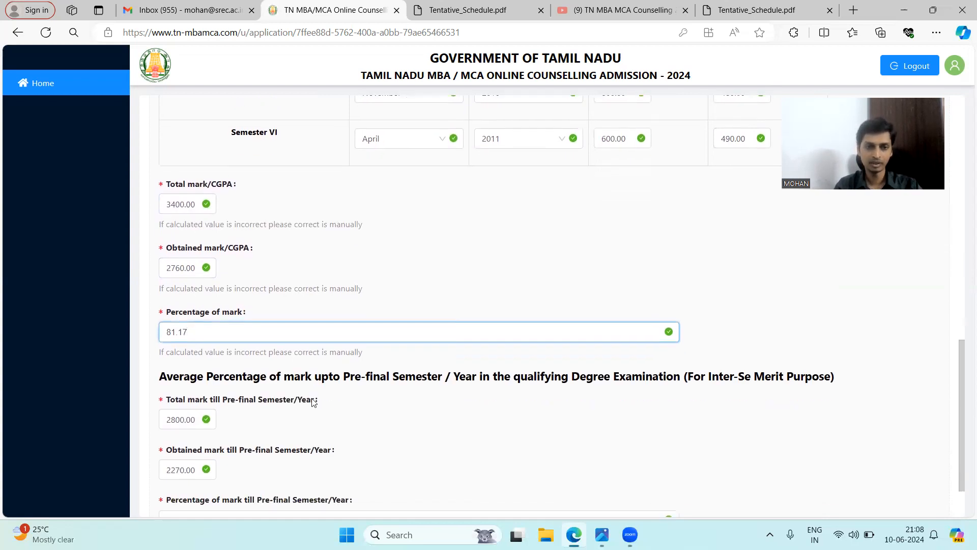
drag(294, 378, 839, 378)
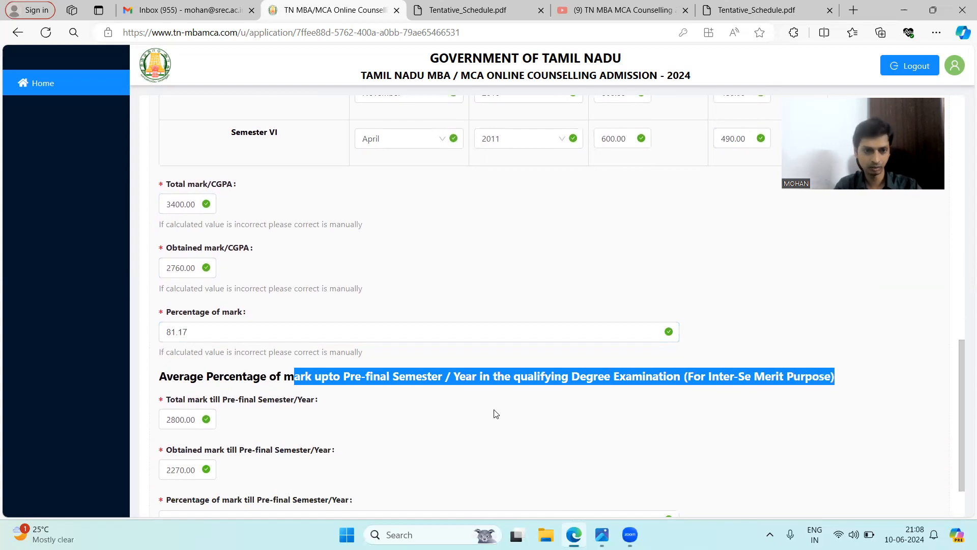
click(393, 401)
drag(253, 377, 305, 402)
drag(223, 454, 304, 450)
scroll(541, 192, up, 2)
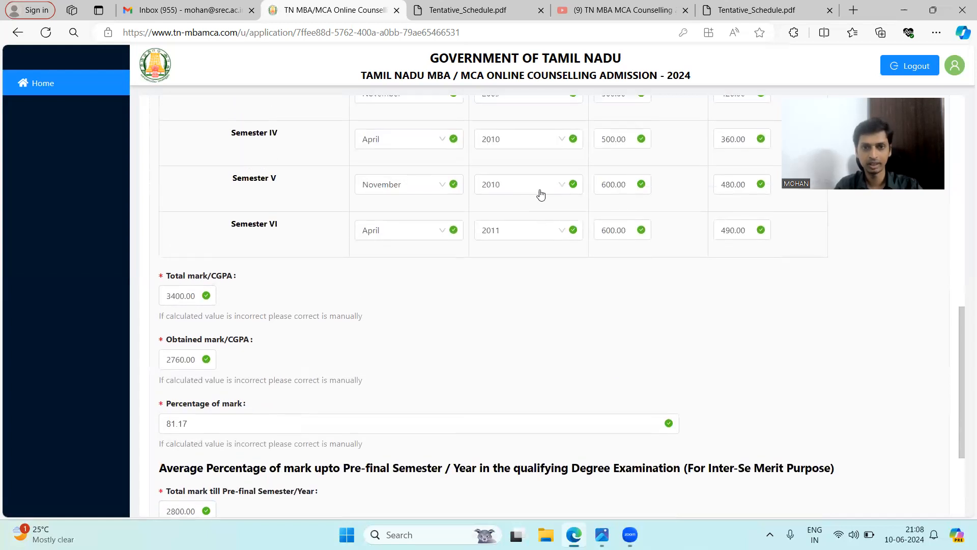
scroll(700, 286, down, 3)
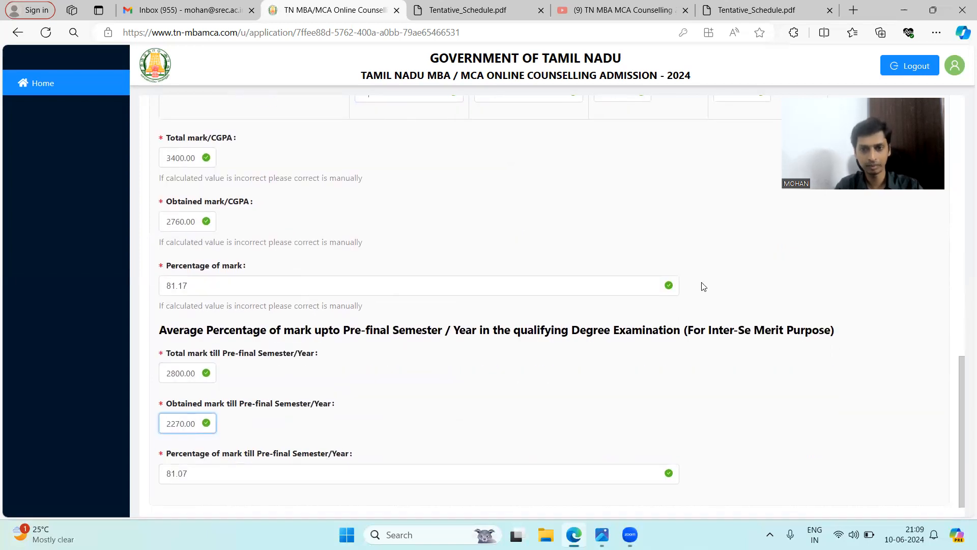
Step: Recheck the semester marks and the pre-final semester average, and save the UG degree information to continue to the preview
scroll(557, 327, down, 1)
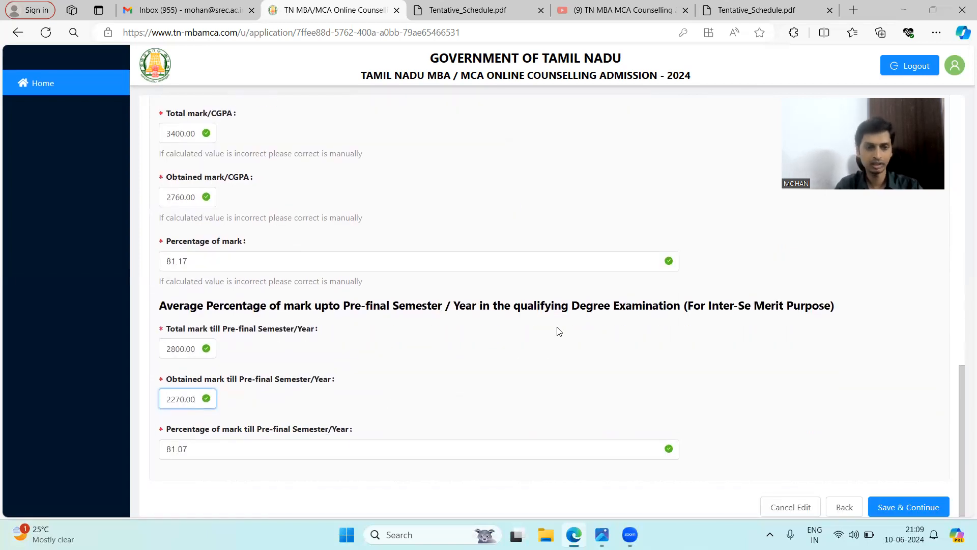
drag(230, 433, 334, 430)
click(523, 376)
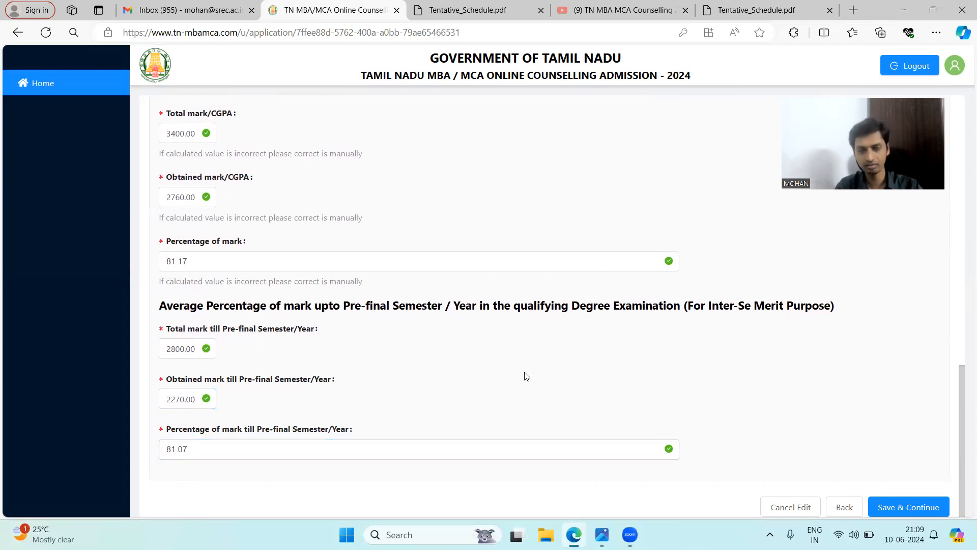
scroll(527, 376, up, 3)
scroll(527, 376, up, 6)
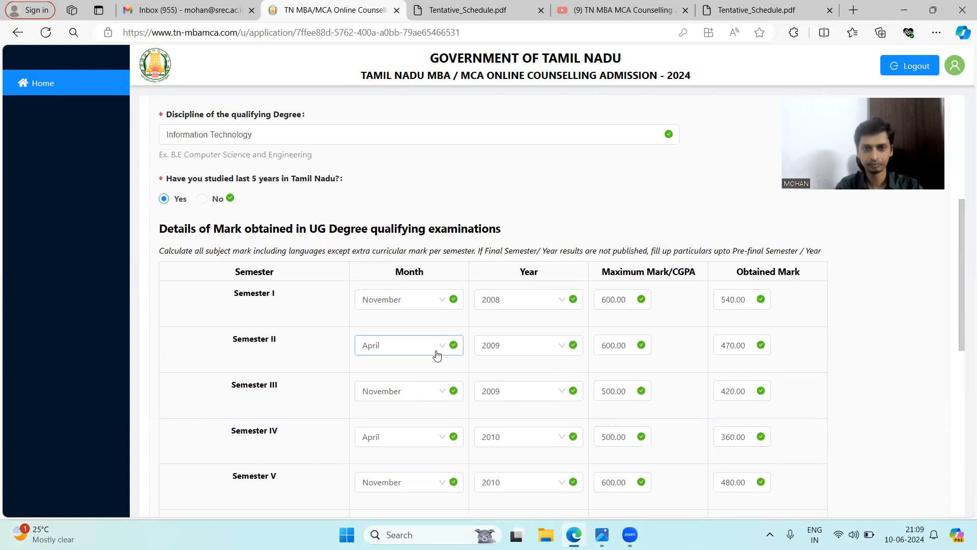
scroll(437, 355, down, 3)
scroll(436, 355, up, 1)
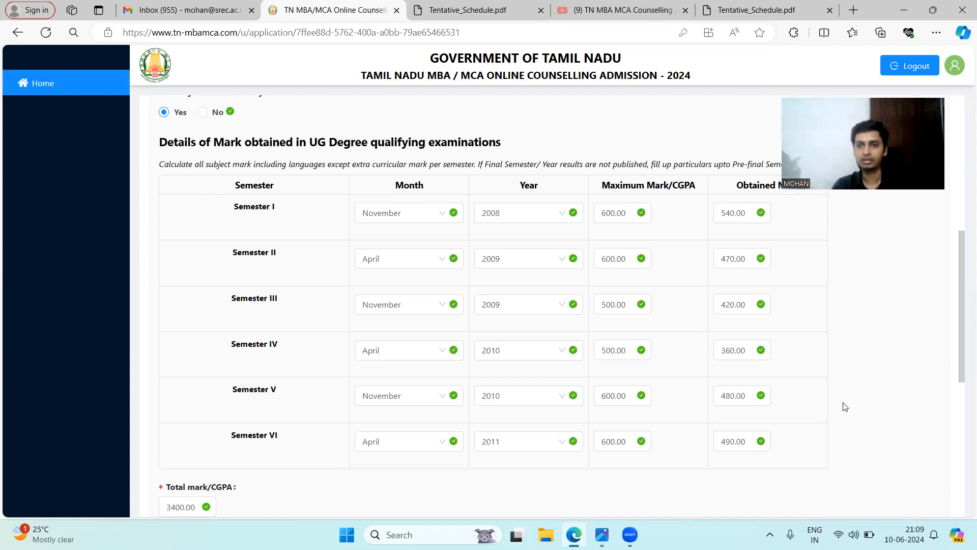
scroll(827, 408, down, 5)
scroll(827, 411, down, 3)
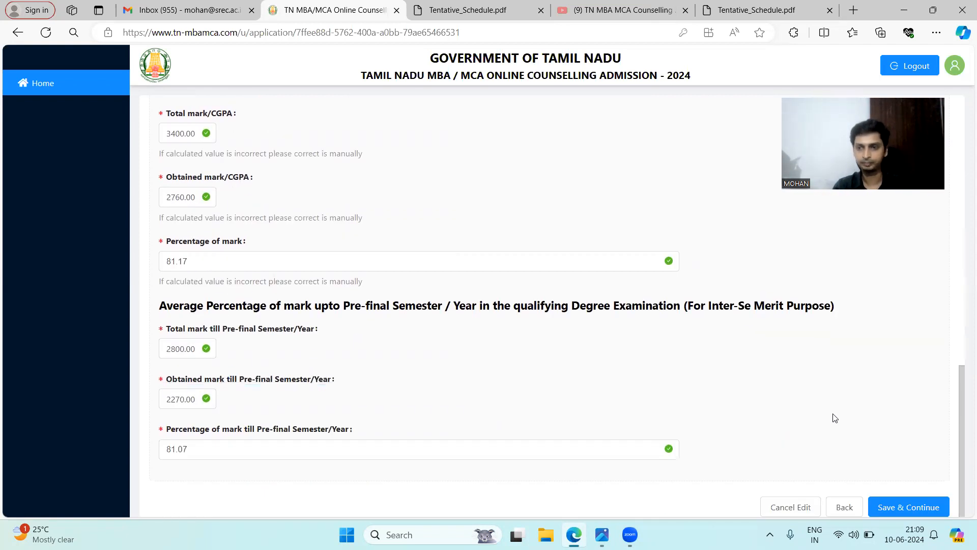
click(902, 508)
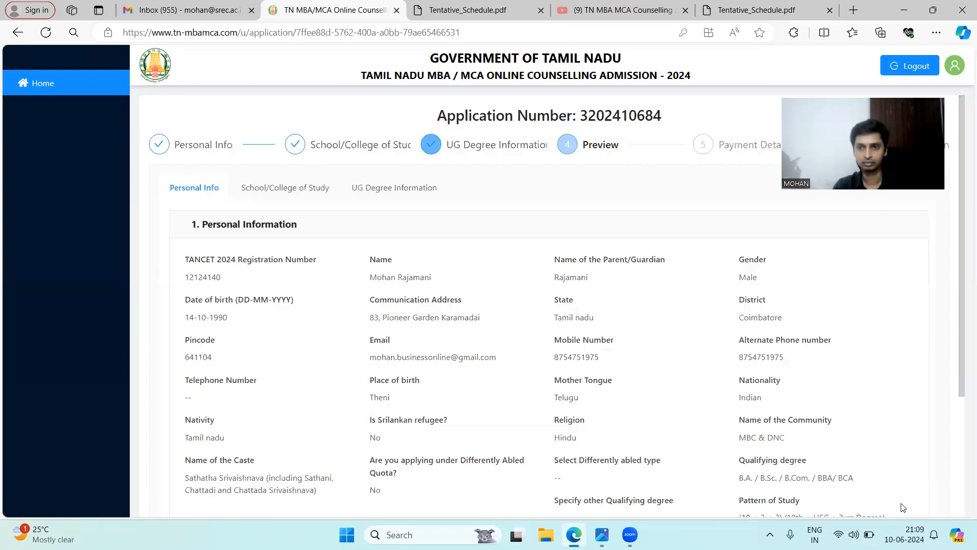
Step: Check the personal information in the application preview and continue to payment
scroll(541, 382, down, 3)
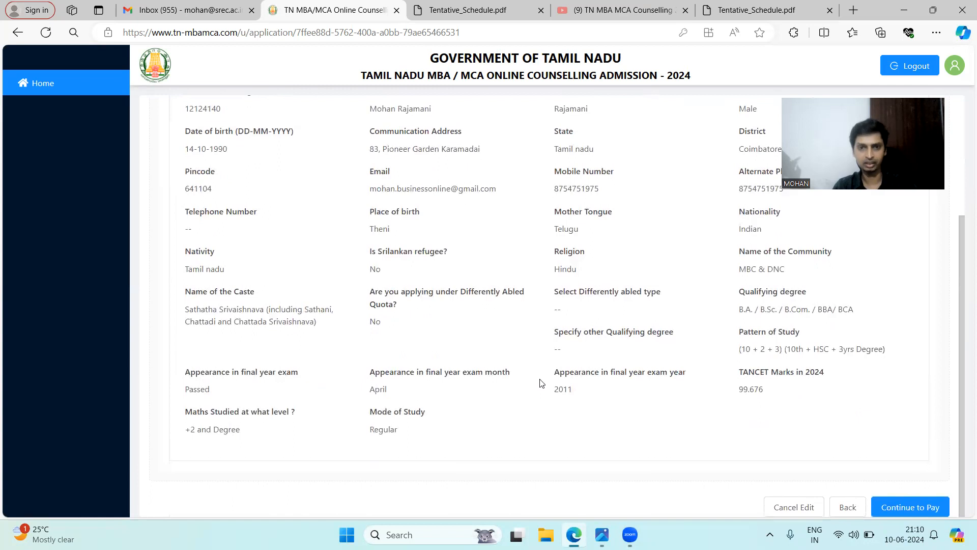
scroll(541, 382, up, 5)
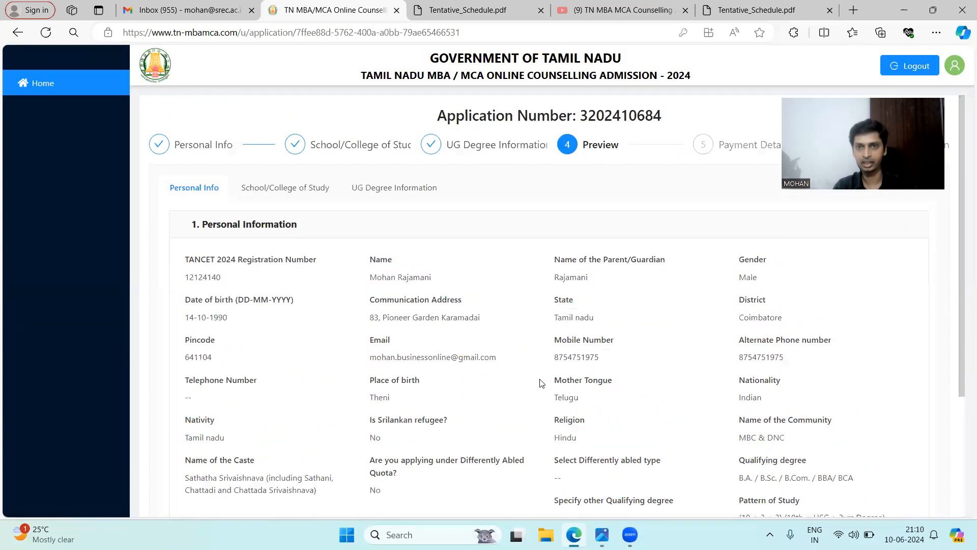
scroll(685, 377, down, 5)
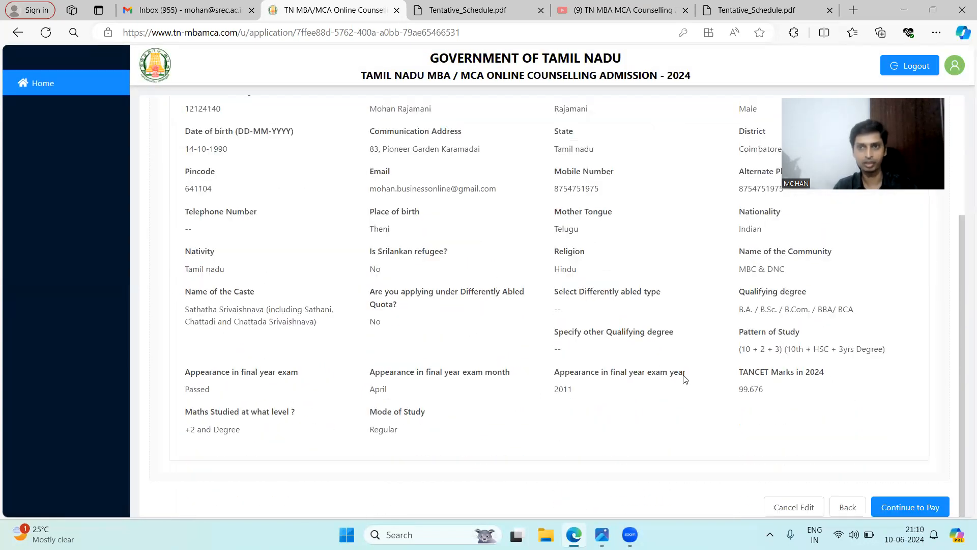
click(928, 506)
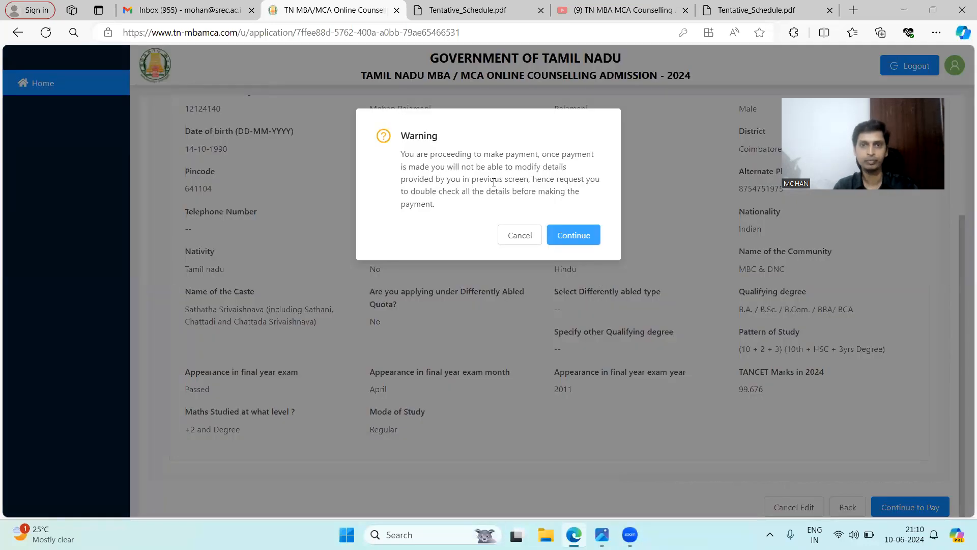
Step: Read the warning about not modifying details after payment and continue to the payment details
drag(462, 161, 392, 153)
click(449, 208)
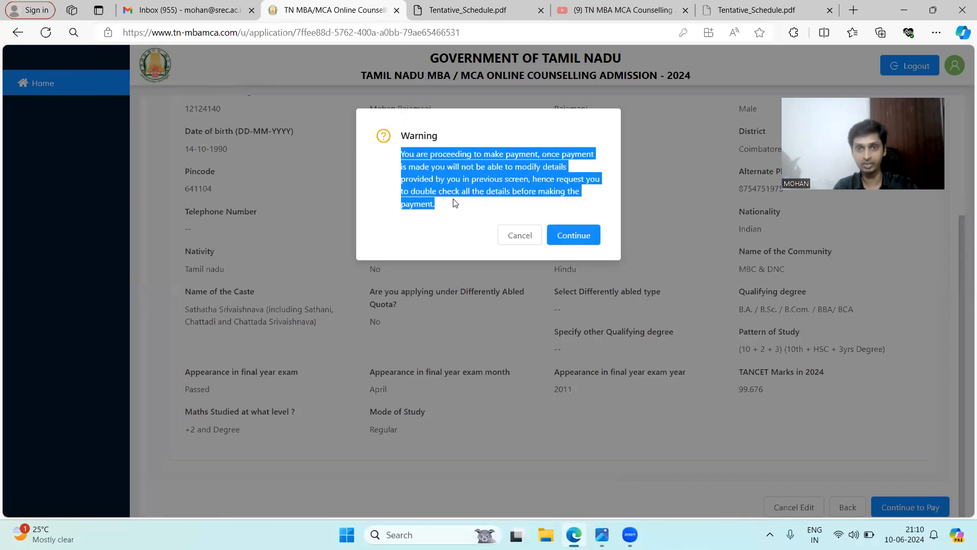
click(604, 175)
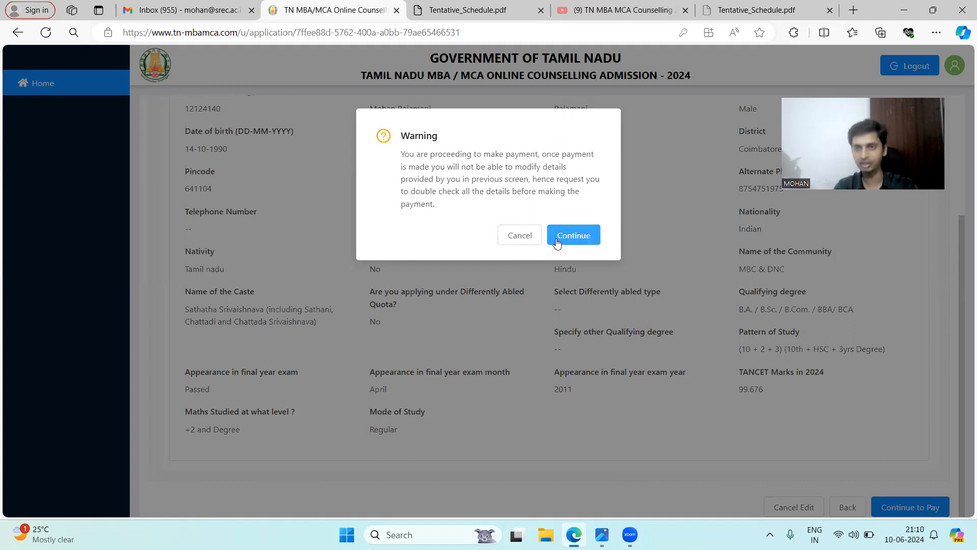
click(573, 239)
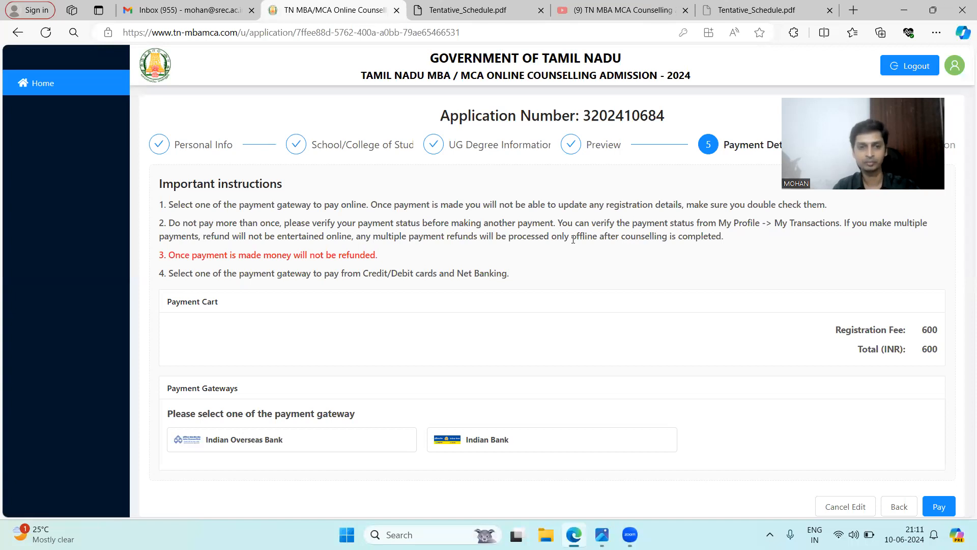
Step: Look over the payment instructions, choose Indian Bank as the payment gateway and proceed to pay the registration fee
scroll(440, 360, down, 1)
scroll(441, 361, up, 1)
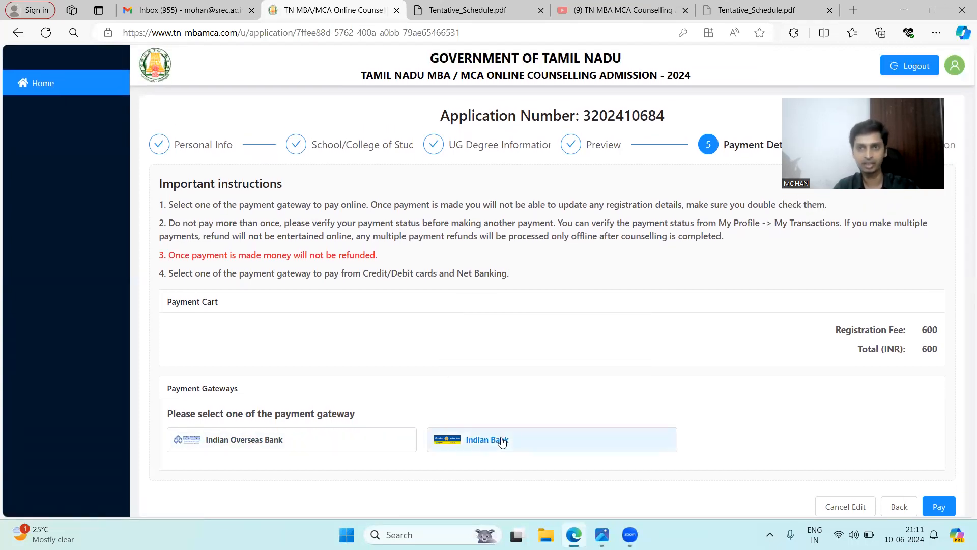
scroll(715, 377, up, 1)
scroll(715, 377, down, 2)
scroll(715, 377, up, 1)
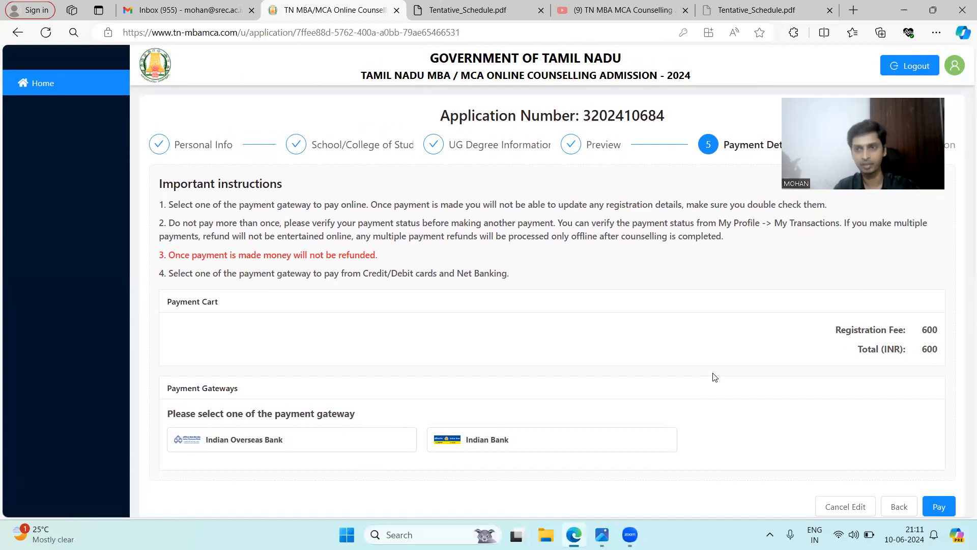
click(942, 504)
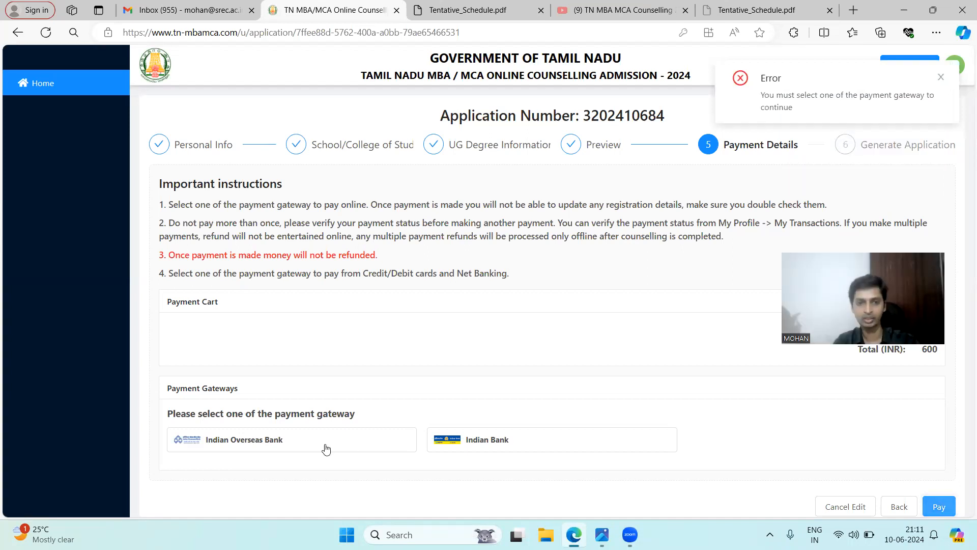
click(483, 450)
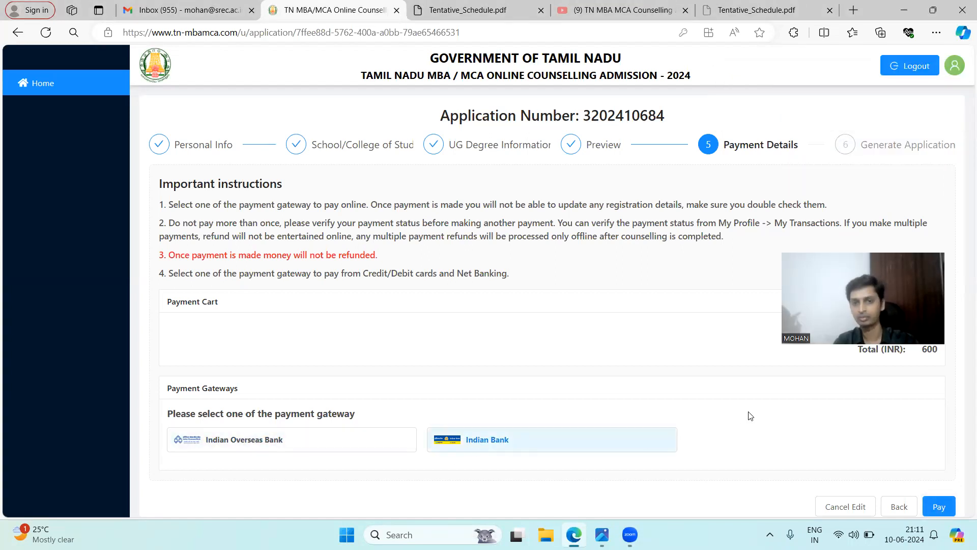
click(938, 511)
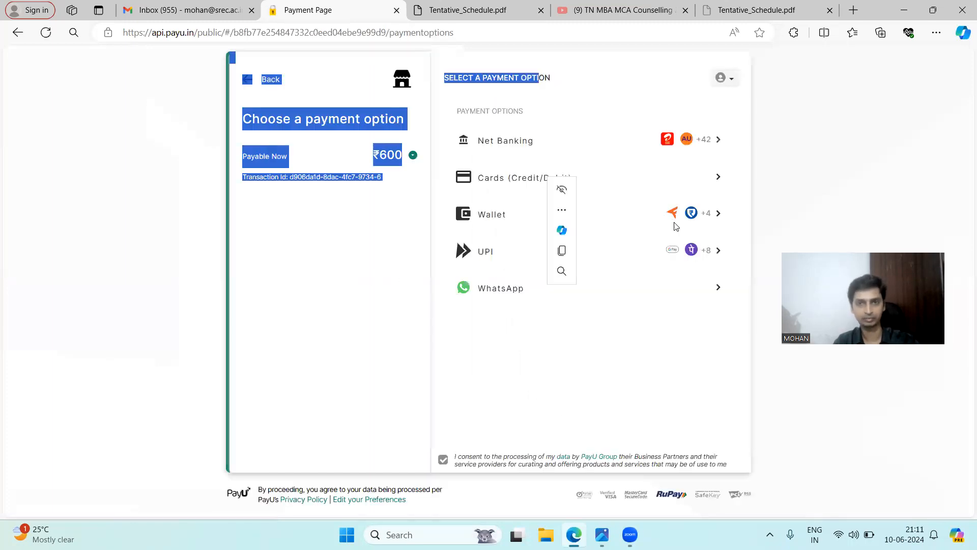
Step: Look over the available payment options, cancel the transaction and confirm the cancellation
click(178, 200)
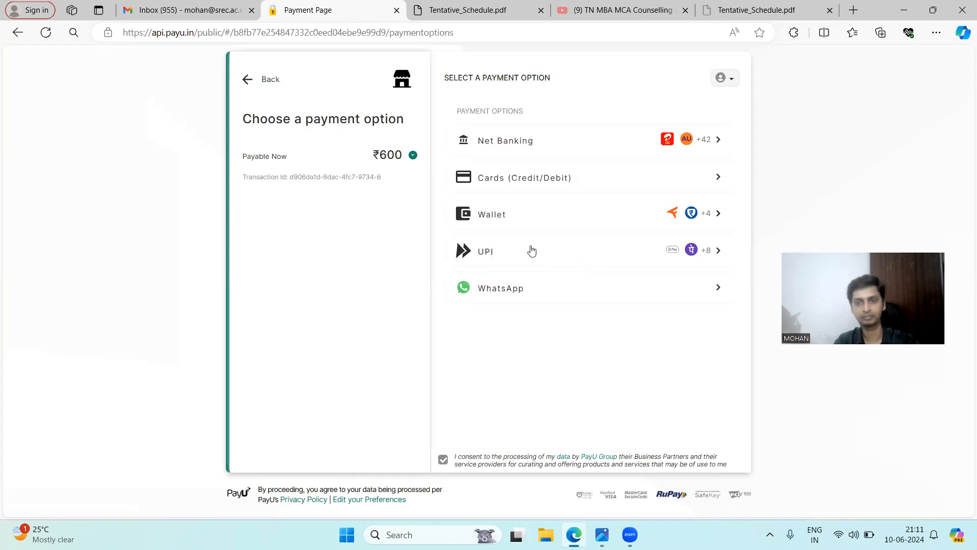
click(248, 82)
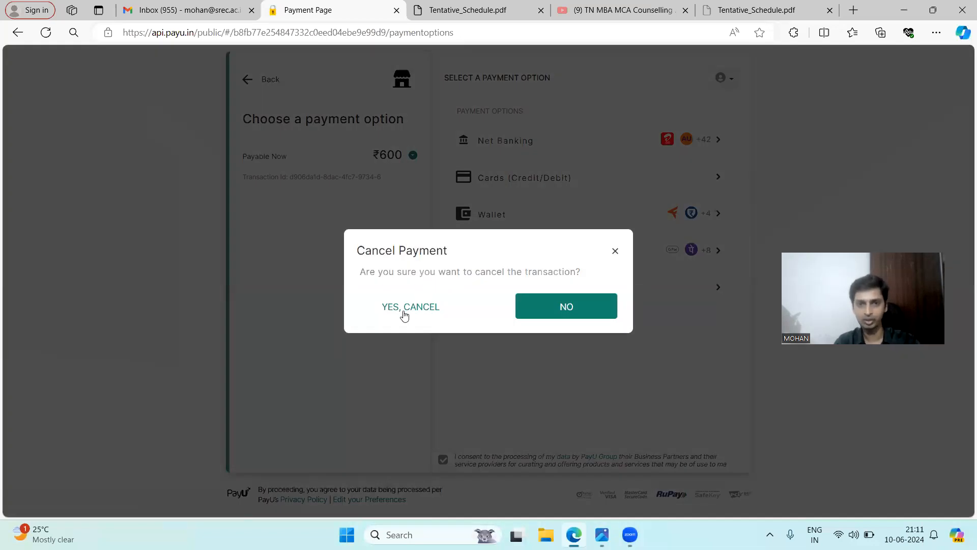
click(416, 312)
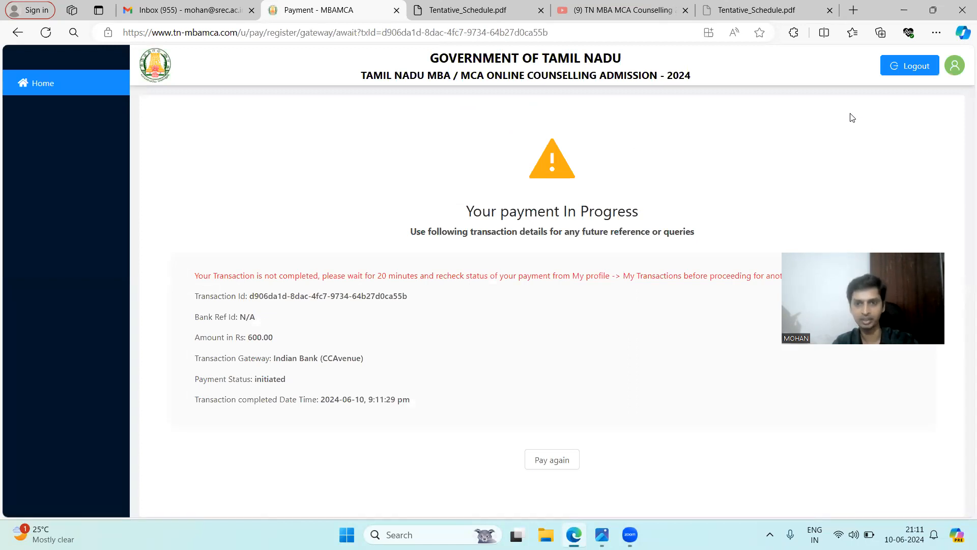
Step: Look over the transaction details and return to the list of MBA and MCA applications
scroll(692, 322, down, 2)
scroll(693, 322, up, 2)
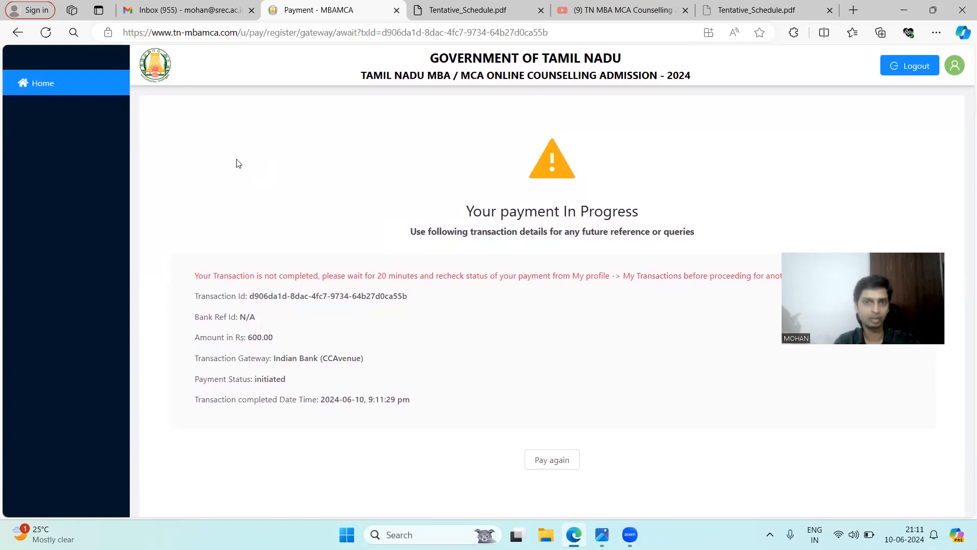
click(84, 85)
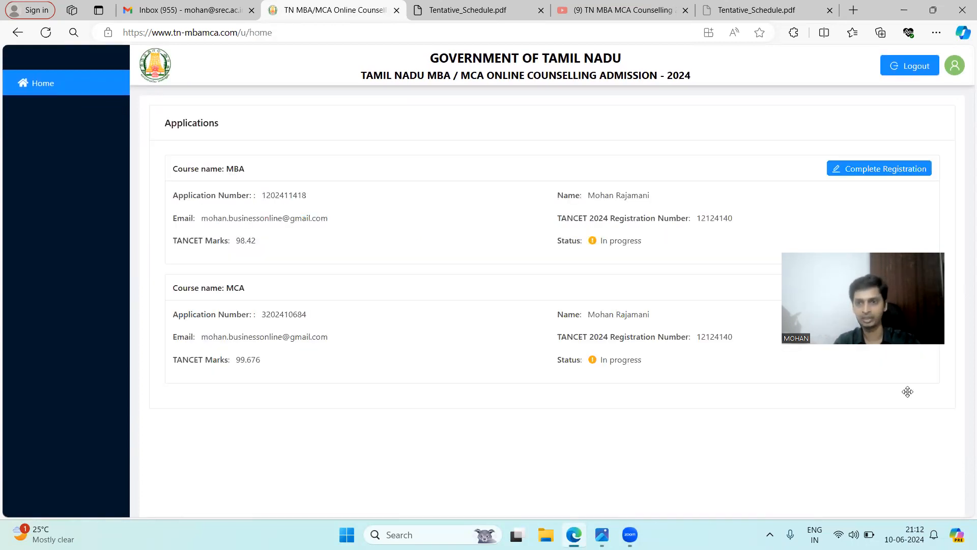
drag(916, 245, 908, 392)
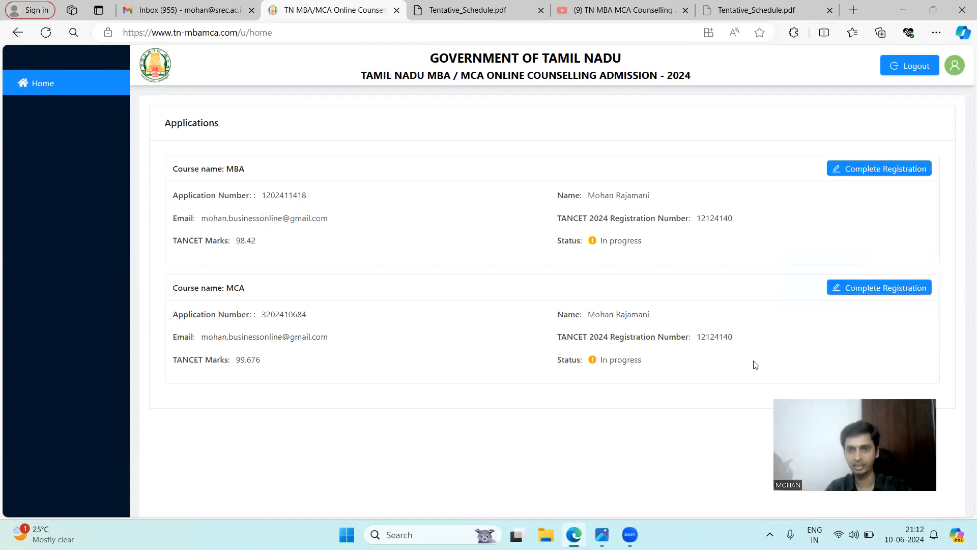
scroll(624, 355, up, 5)
scroll(624, 355, down, 5)
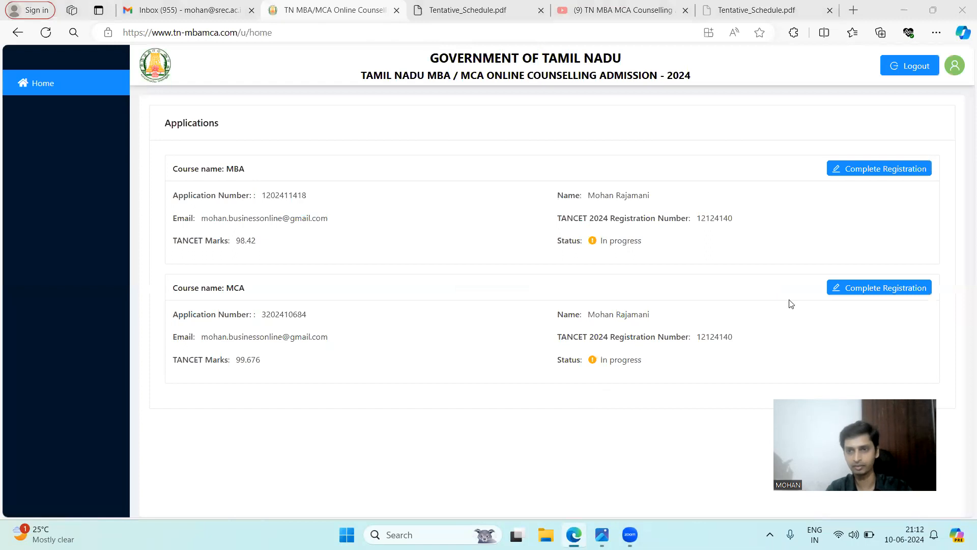
Step: Reopen the MCA application and review the preview of its personal, school/college and UG degree information
click(848, 288)
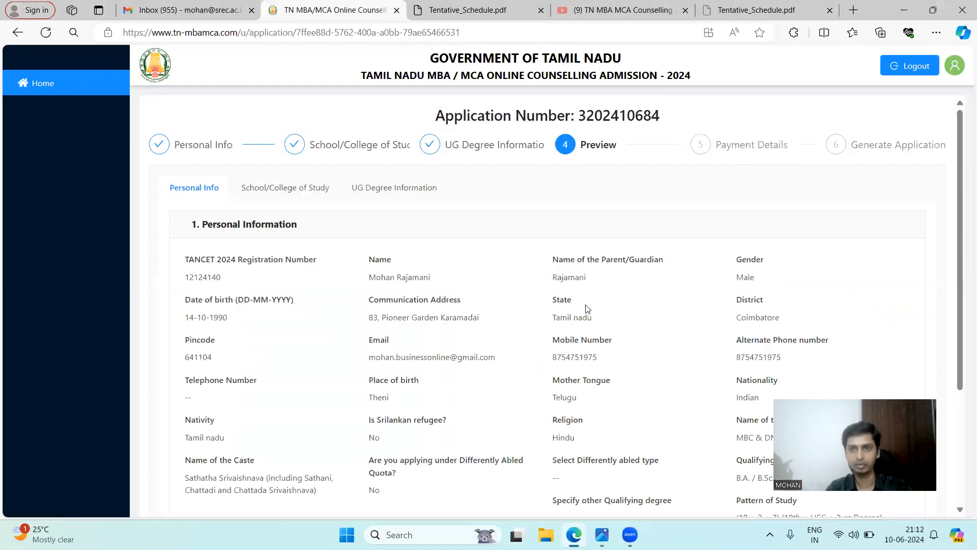
scroll(611, 301, down, 5)
scroll(585, 306, down, 2)
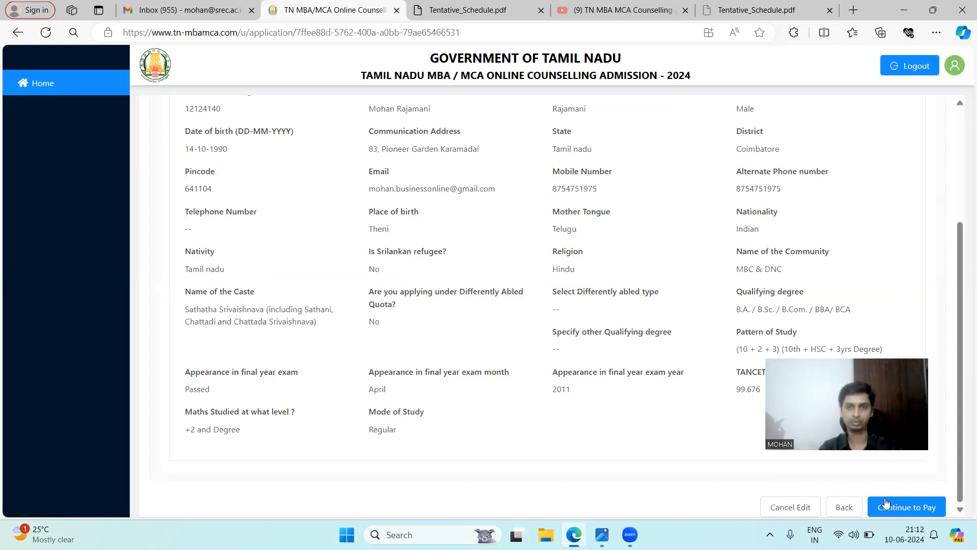
scroll(760, 351, up, 3)
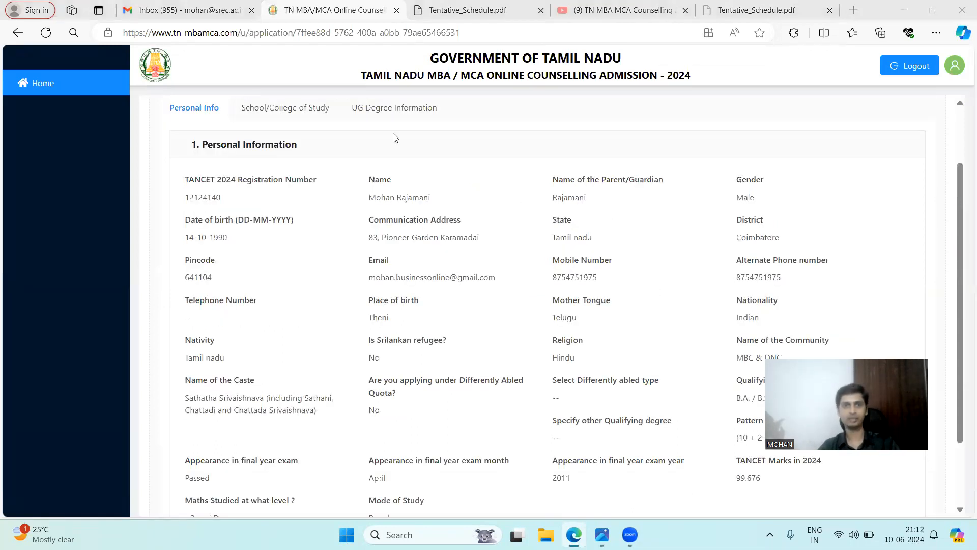
click(307, 119)
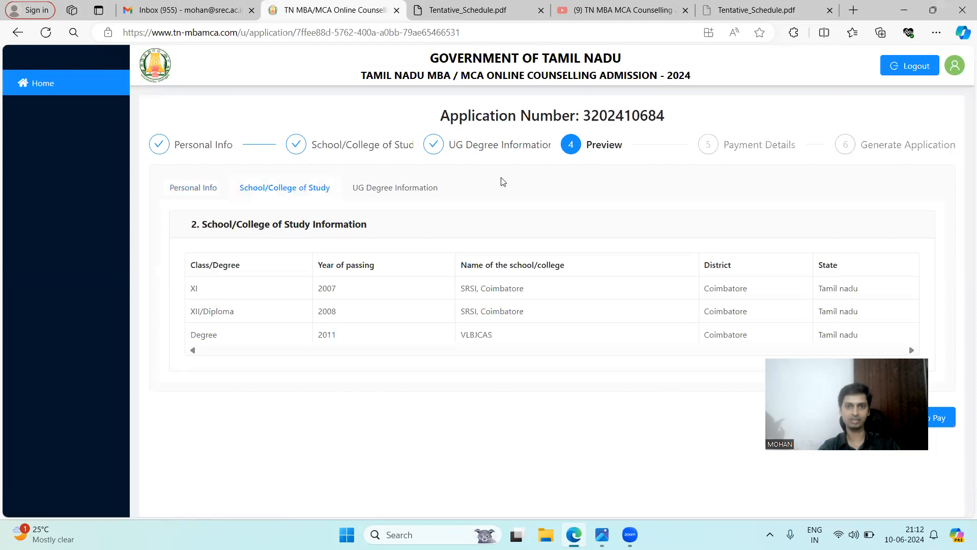
click(416, 191)
scroll(608, 290, down, 5)
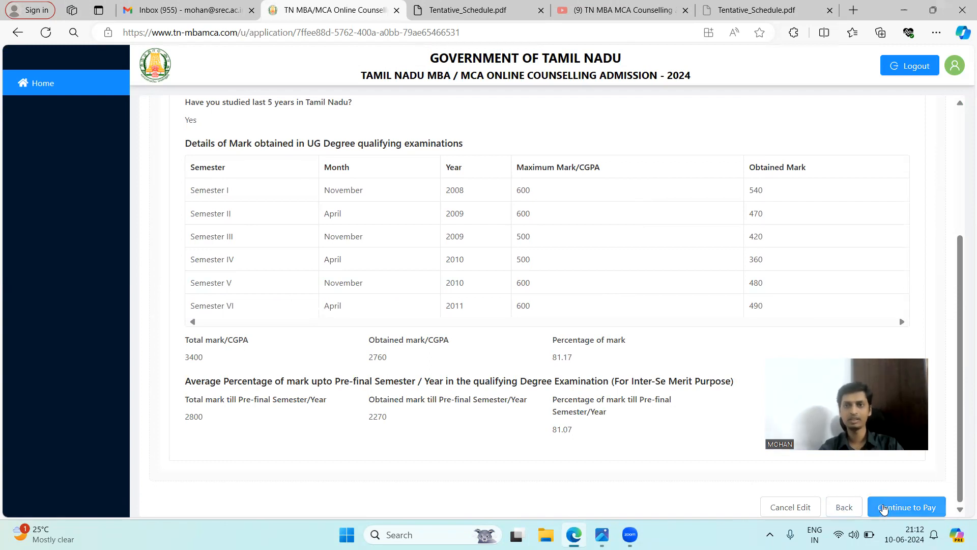
Step: Leave the MCA application preview and go back to the applications overview
click(64, 90)
click(64, 93)
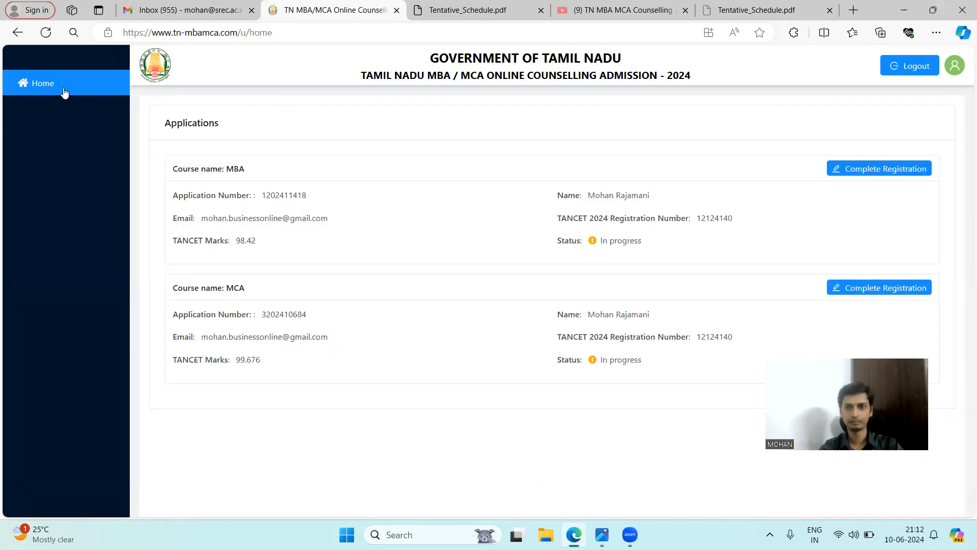
scroll(590, 338, up, 5)
scroll(589, 338, down, 5)
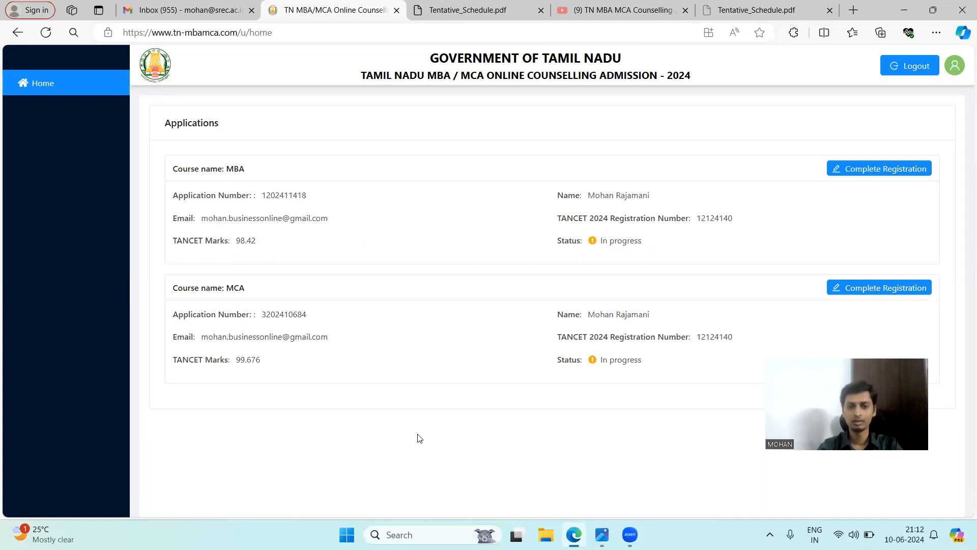
Step: Switch to Notepad and create a new blank document
click(401, 531)
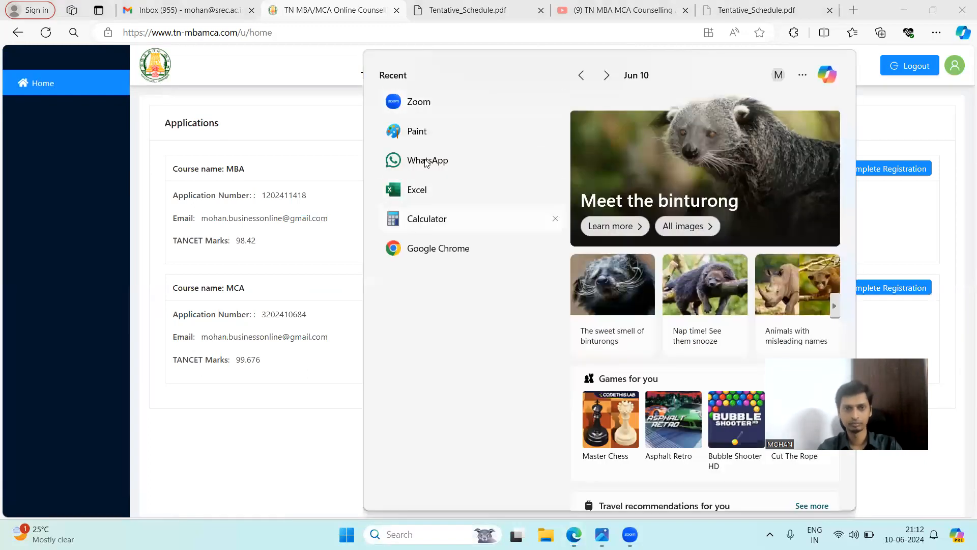
text(note)
key(Return)
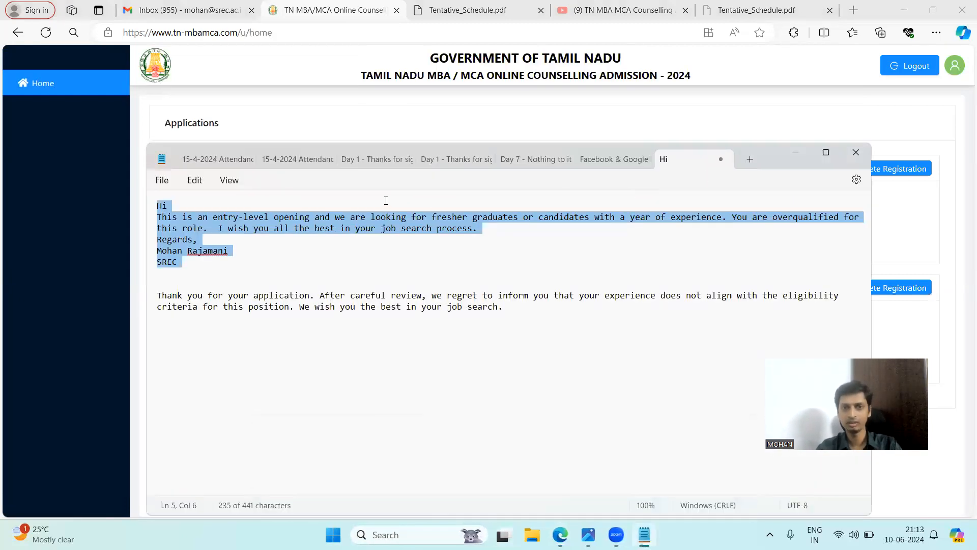
key(ctrl+n)
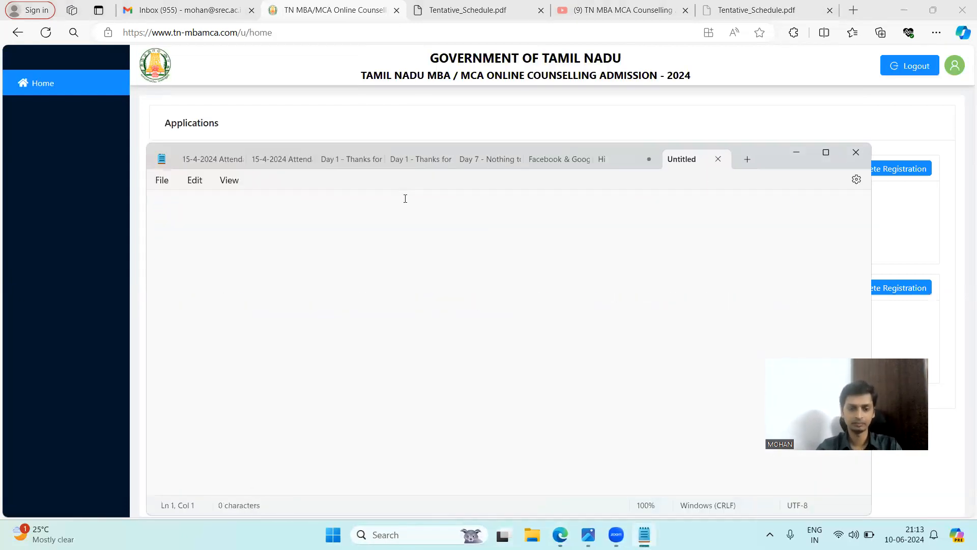
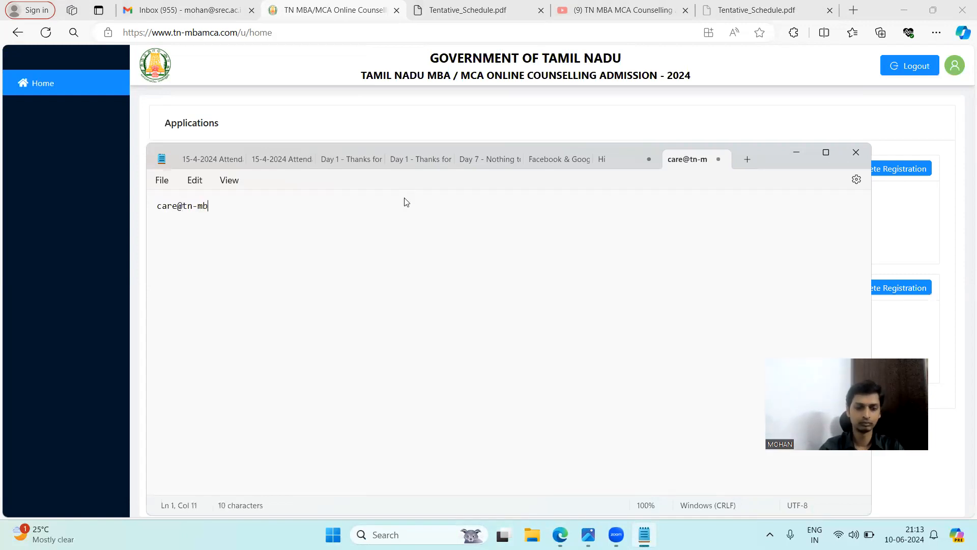
Step: Magnify the note's text to 420% so the support address is easy to read
key(ctrl+a)
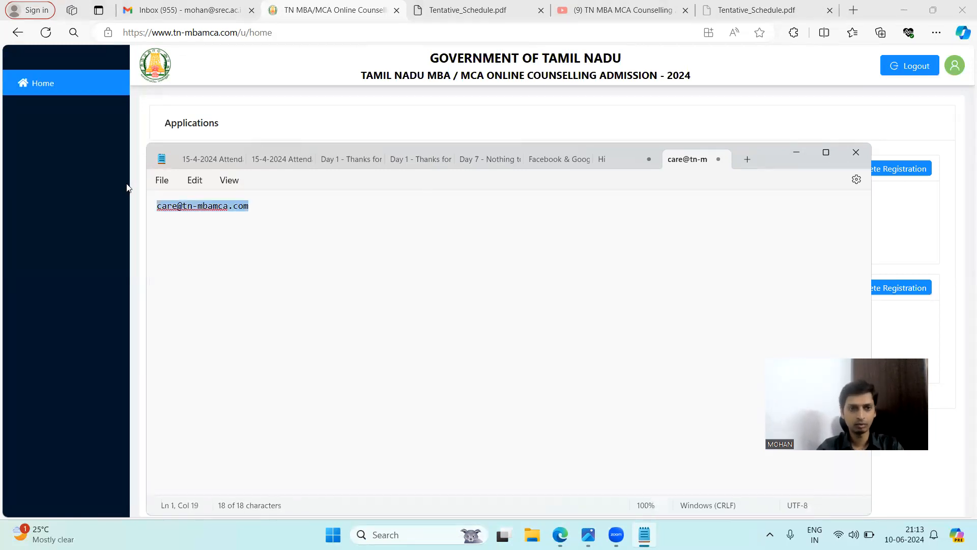
click(161, 181)
mouse_move(223, 188)
mouse_move(175, 183)
click(397, 249)
scroll(397, 249, up, 20)
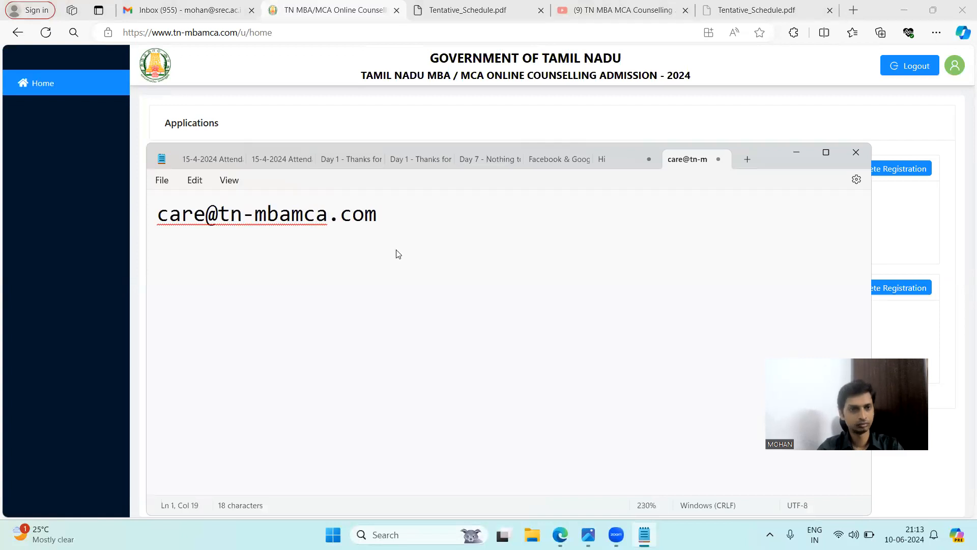
scroll(397, 249, up, 9)
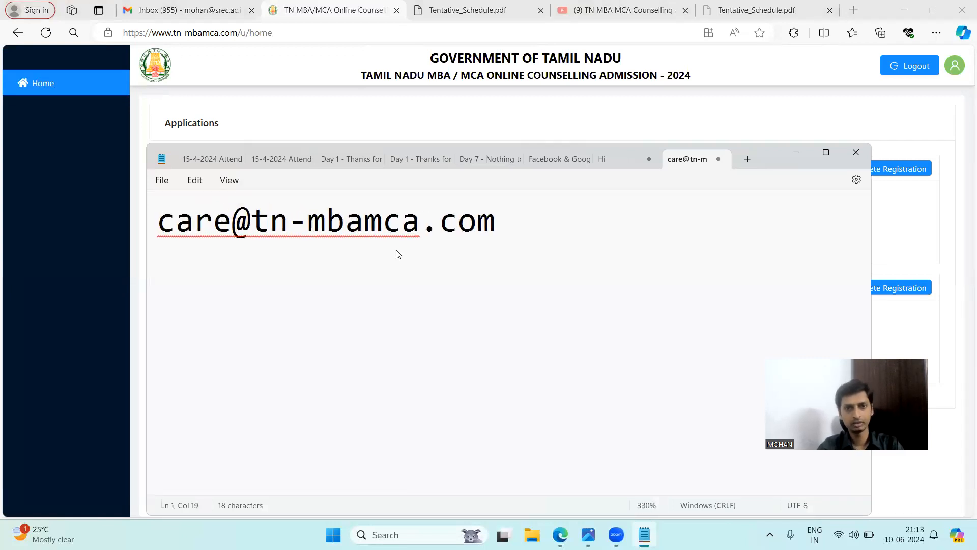
Step: Switch to Edge and open the tn-mbamca.com home page in a new tab
click(331, 5)
click(854, 10)
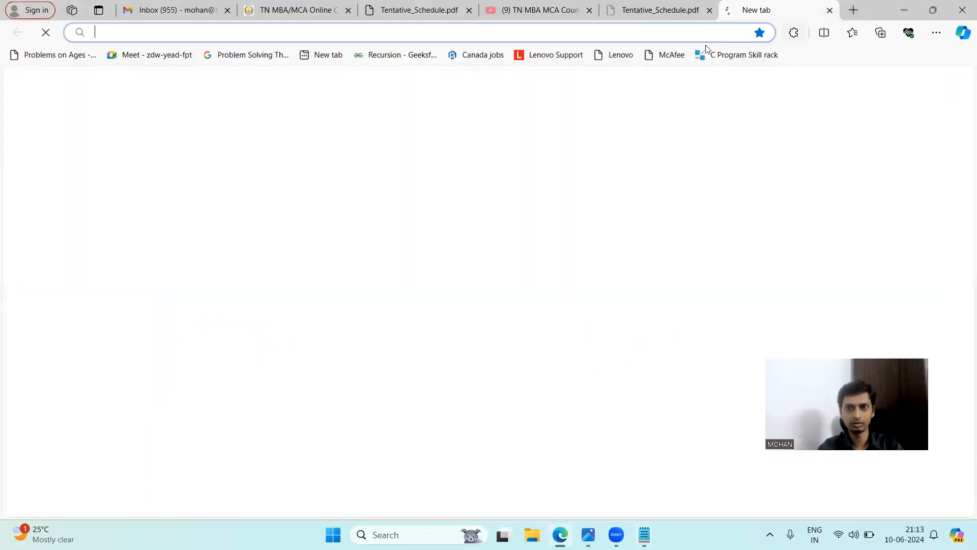
text(t)
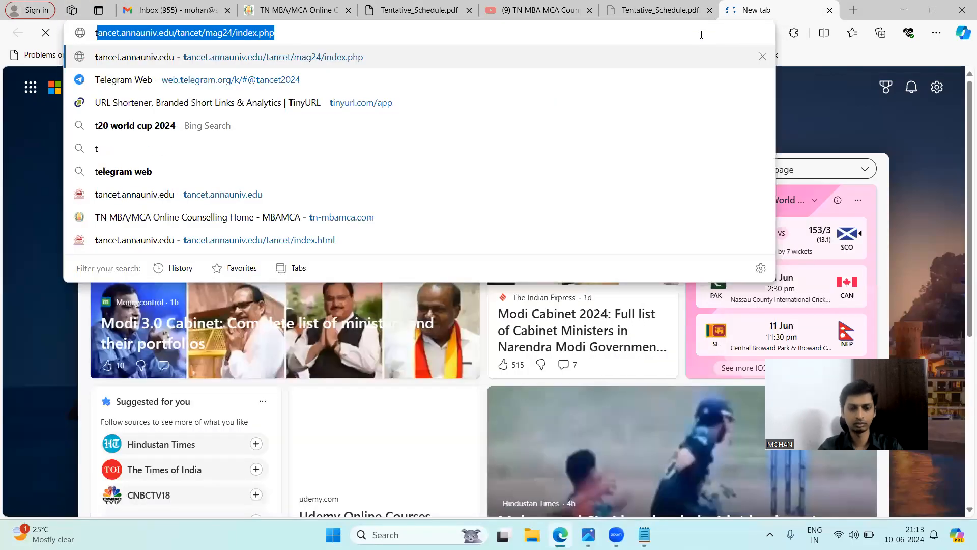
text(n)
key(Return)
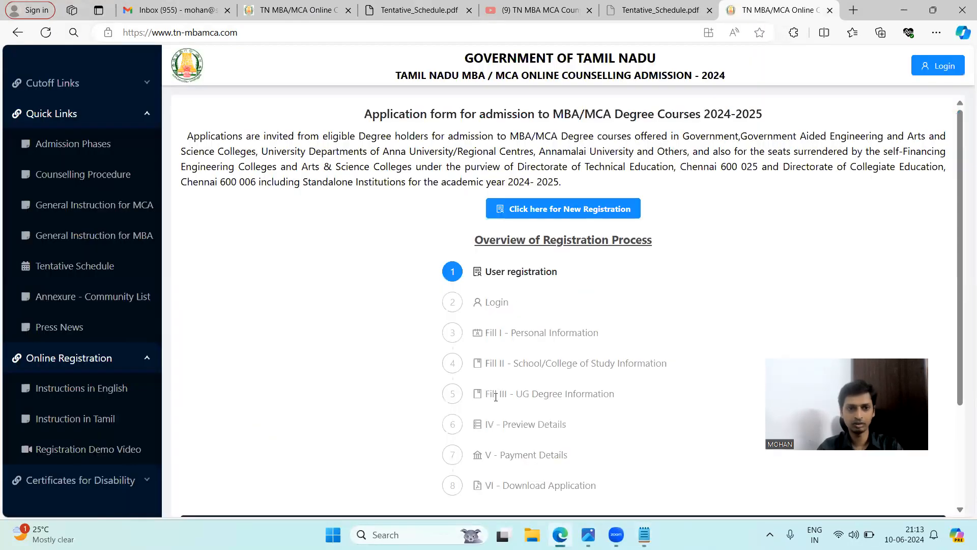
Step: Find the contact email in the home page's footer and view it enlarged
scroll(75, 463, down, 2)
scroll(75, 462, up, 2)
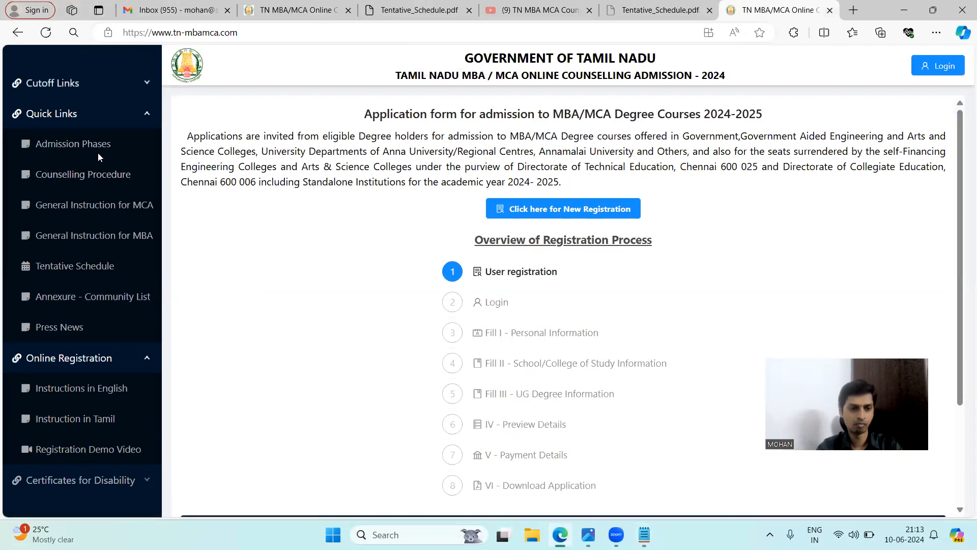
scroll(61, 312, down, 1)
scroll(61, 312, up, 1)
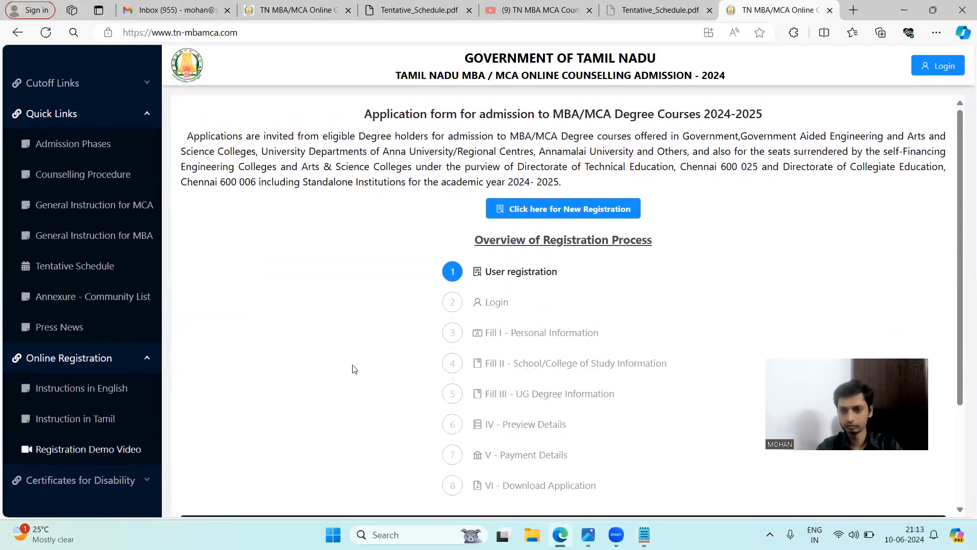
scroll(463, 364, down, 3)
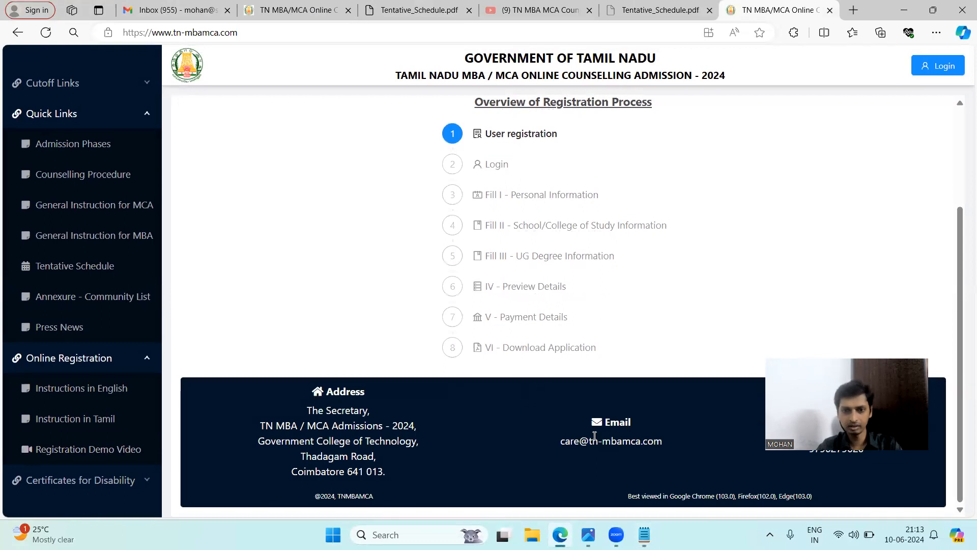
scroll(595, 435, up, 5)
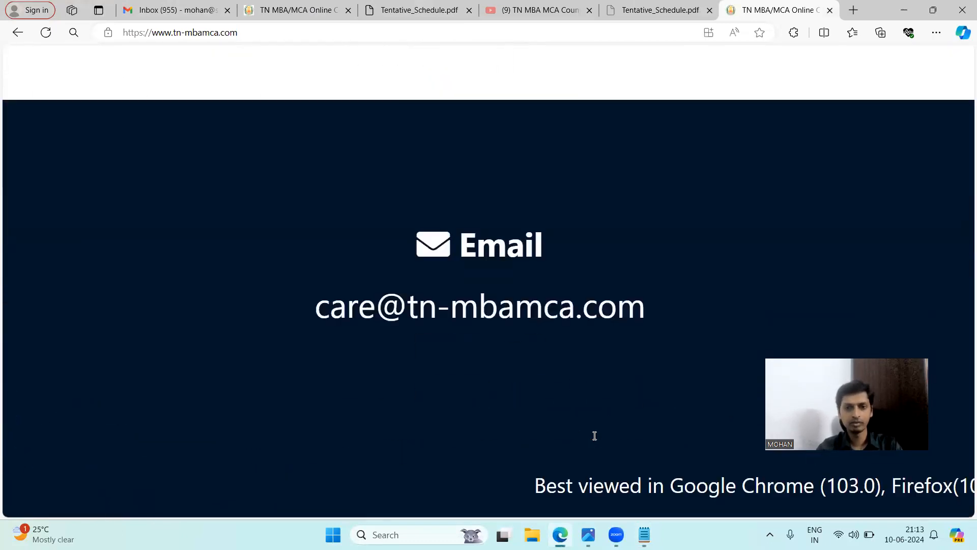
scroll(593, 435, right, 2)
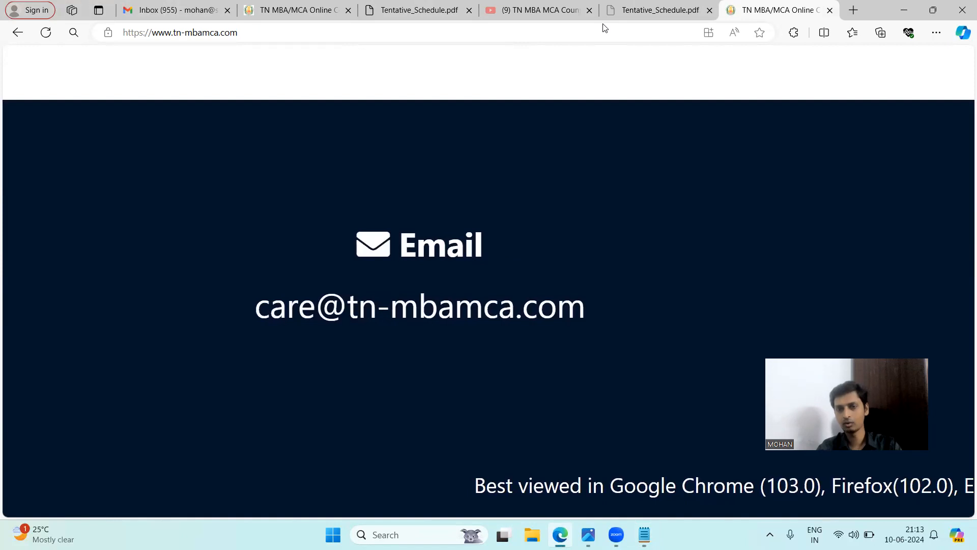
Step: Return to the logged-in applications overview and examine the MBA and MCA application details up close
click(430, 5)
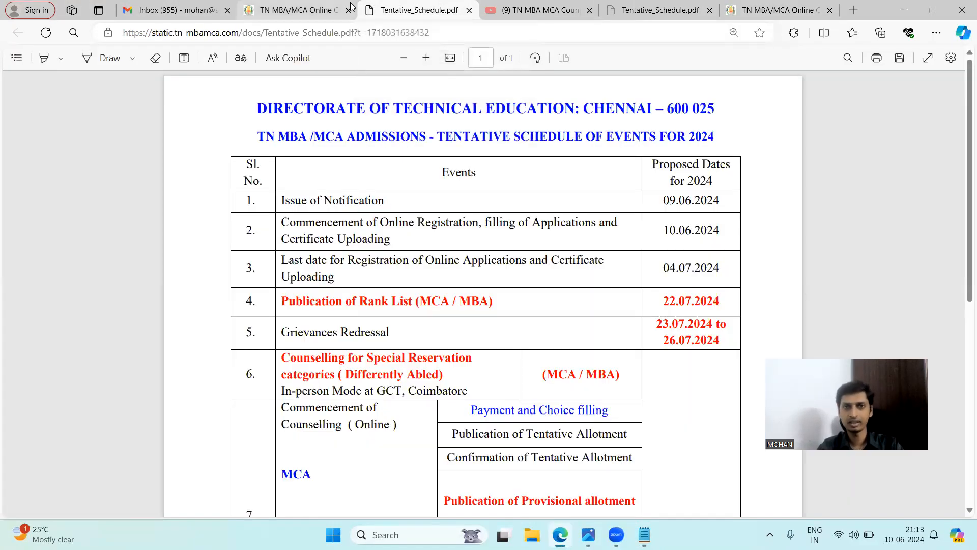
click(278, 4)
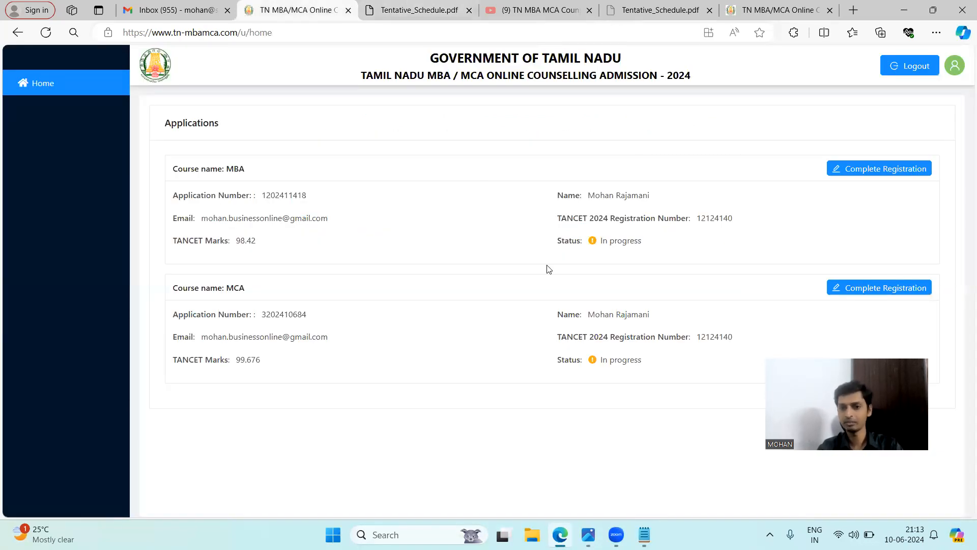
scroll(631, 340, up, 5)
scroll(632, 340, down, 4)
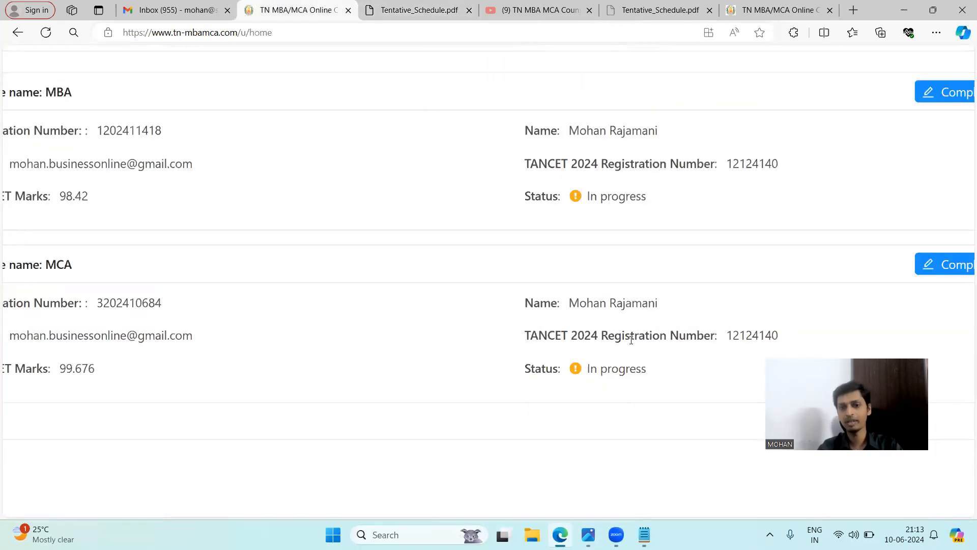
scroll(631, 340, down, 1)
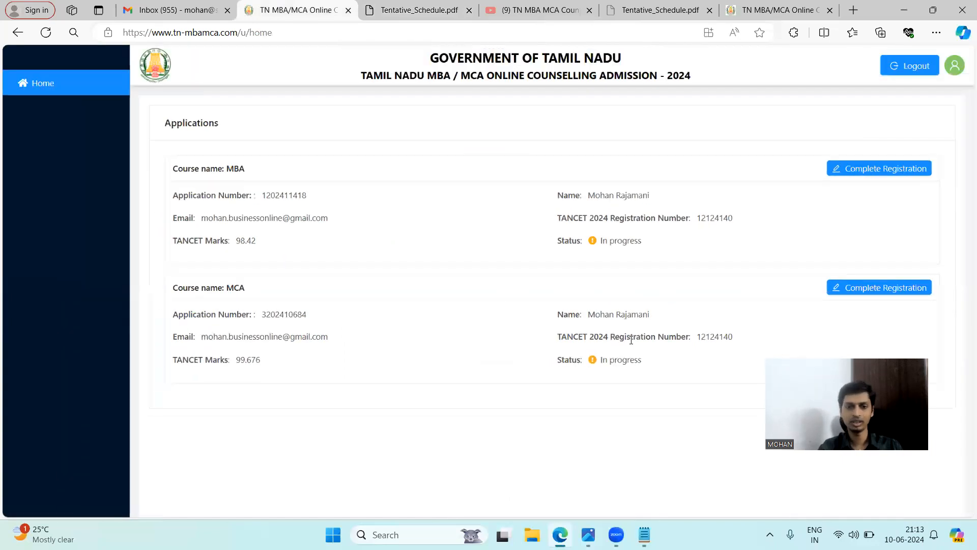